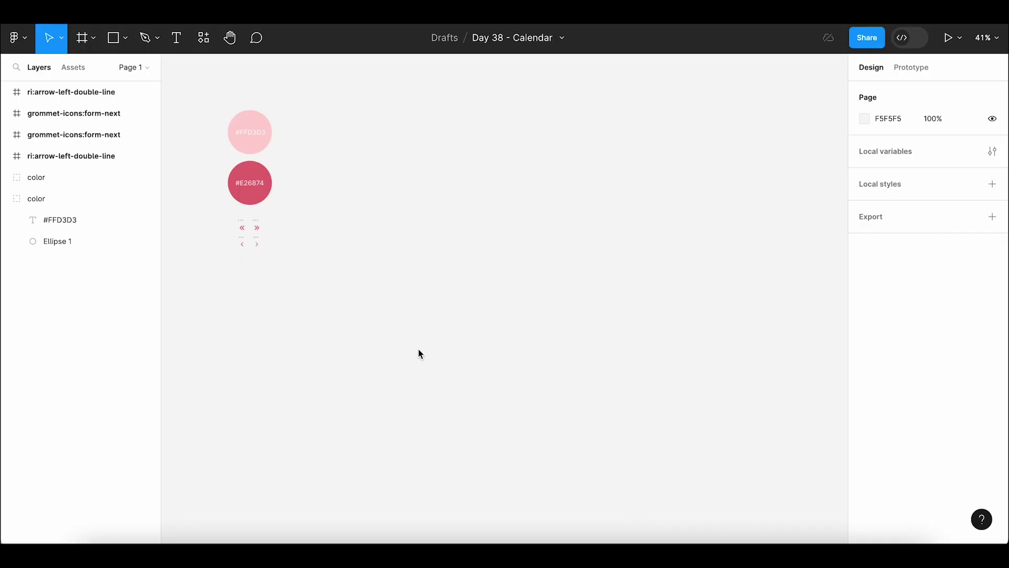
# - Draw a frame and size it to 1600×1200
pyautogui.click(94, 38)
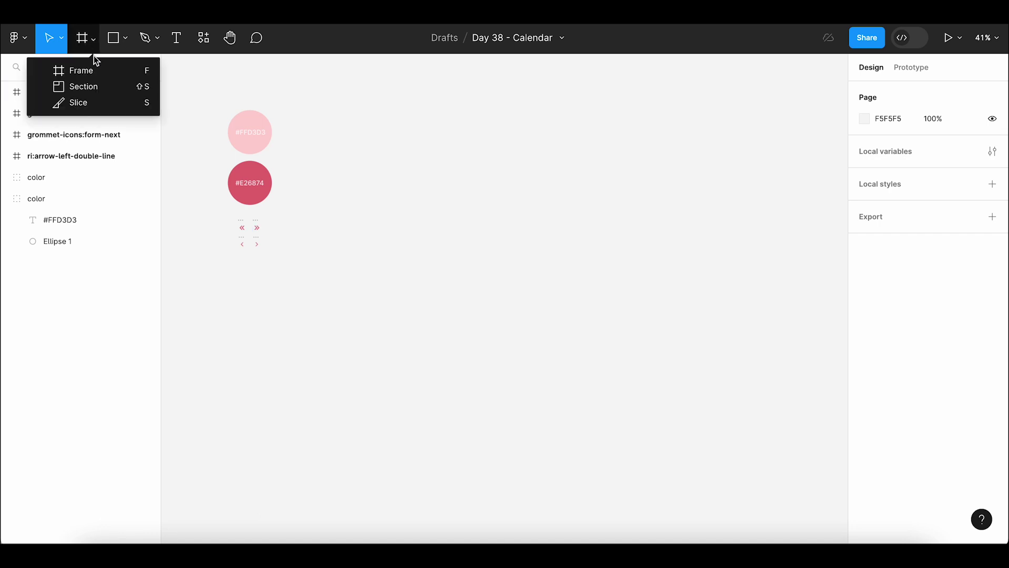
pyautogui.click(99, 69)
pyautogui.moveTo(287, 116)
pyautogui.mouseDown()
pyautogui.moveTo(502, 278)
pyautogui.moveTo(663, 300)
pyautogui.mouseUp()
pyautogui.click(893, 165)
pyautogui.write('1600')
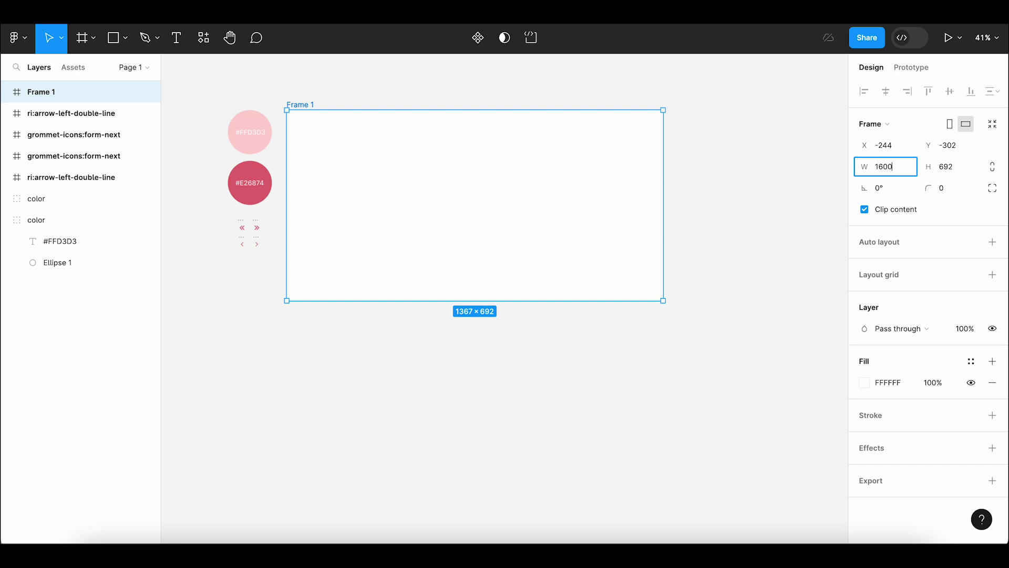
pyautogui.press('Tab')
pyautogui.write('1200')
pyautogui.press('Return')
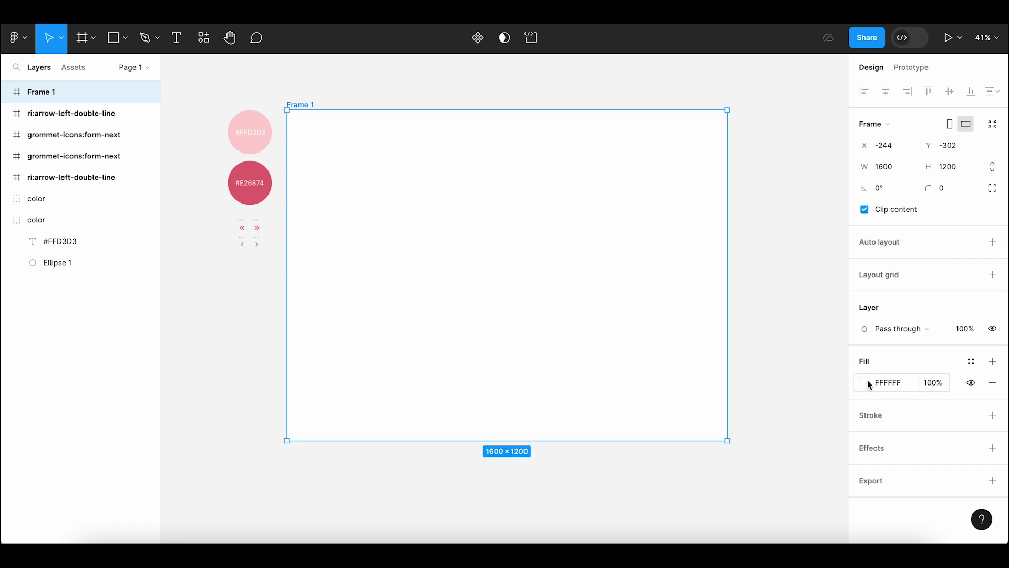
# - Fill the frame with light pink FFD3D3 sampled from the pink swatch circle
pyautogui.click(865, 383)
pyautogui.click(707, 386)
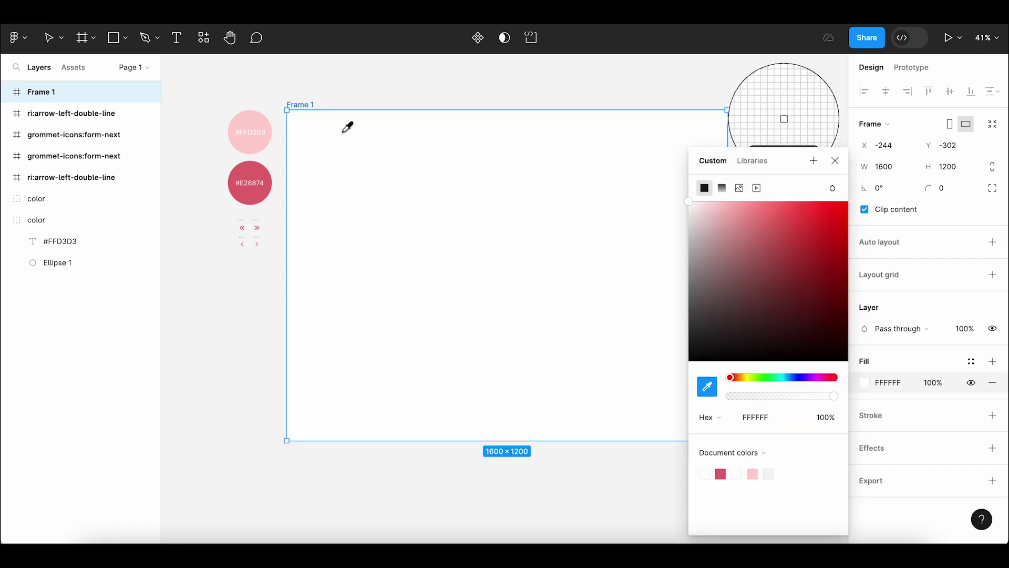
pyautogui.click(252, 116)
pyautogui.click(258, 92)
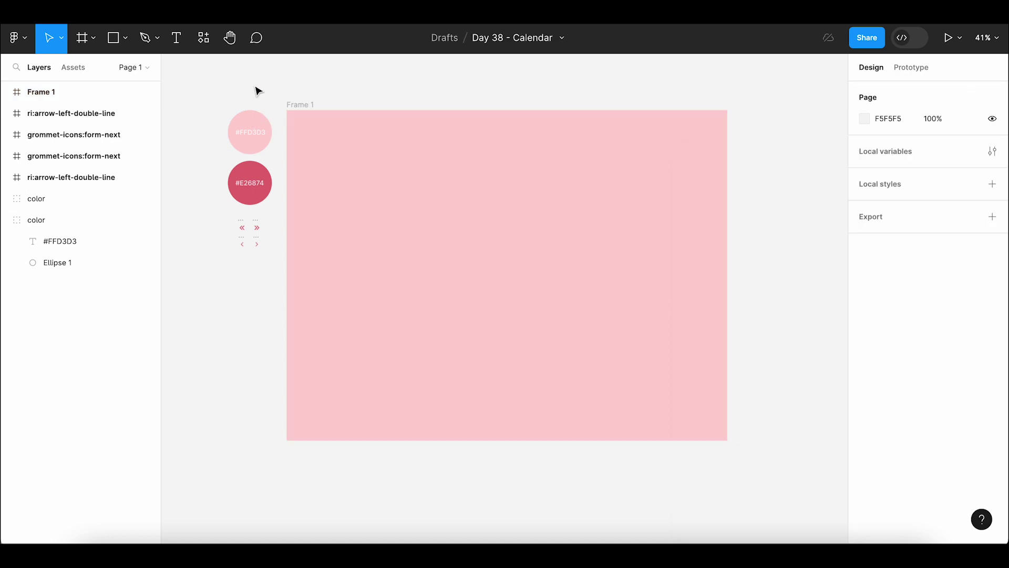
pyautogui.click(92, 39)
pyautogui.click(93, 72)
# - Draw a 700×815 card inside the pink frame and centre it
pyautogui.moveTo(426, 185); pyautogui.dragTo(571, 361)
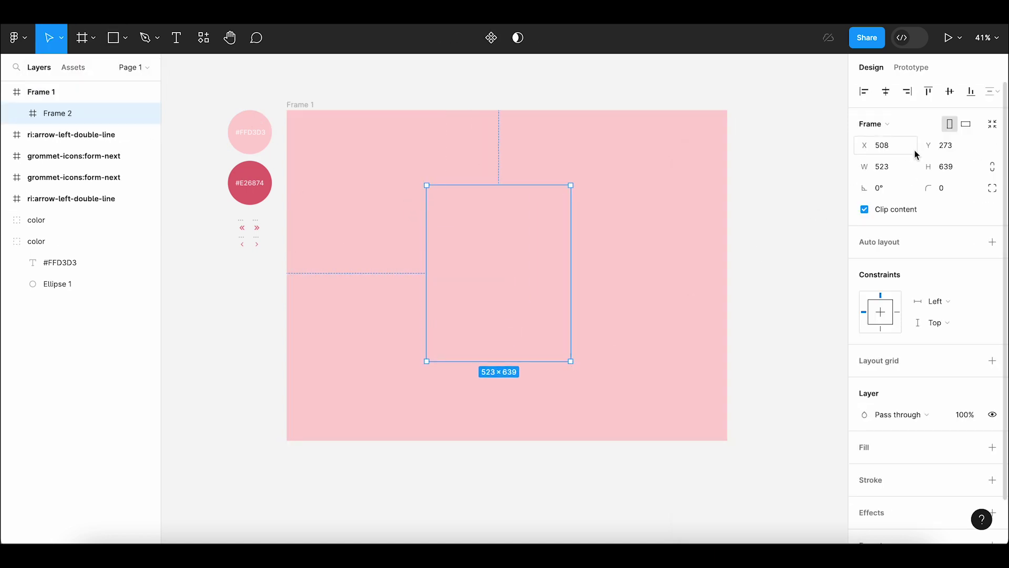
pyautogui.click(892, 169)
pyautogui.write('00')
pyautogui.press('Tab')
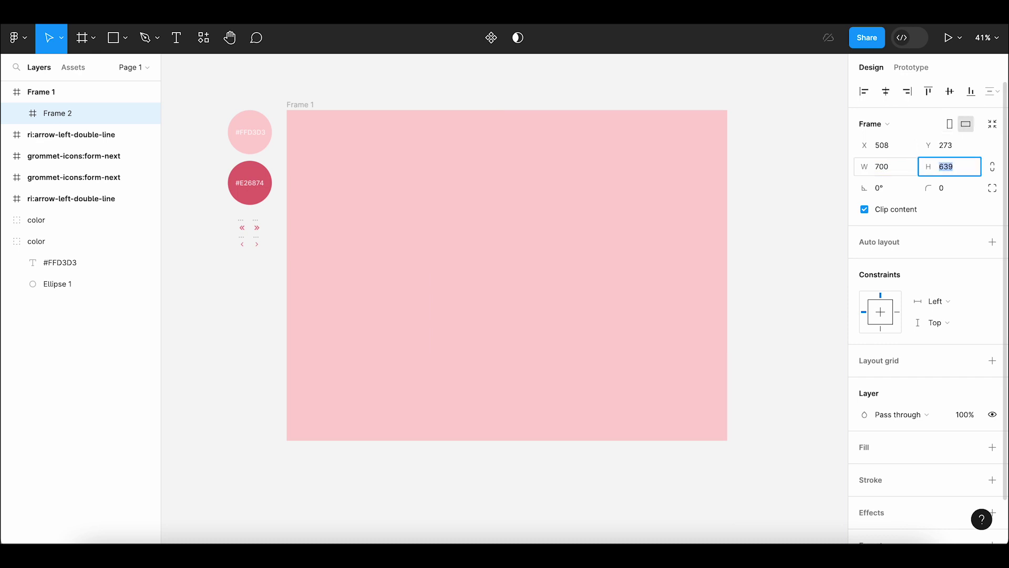
pyautogui.write('5')
pyautogui.press('Return')
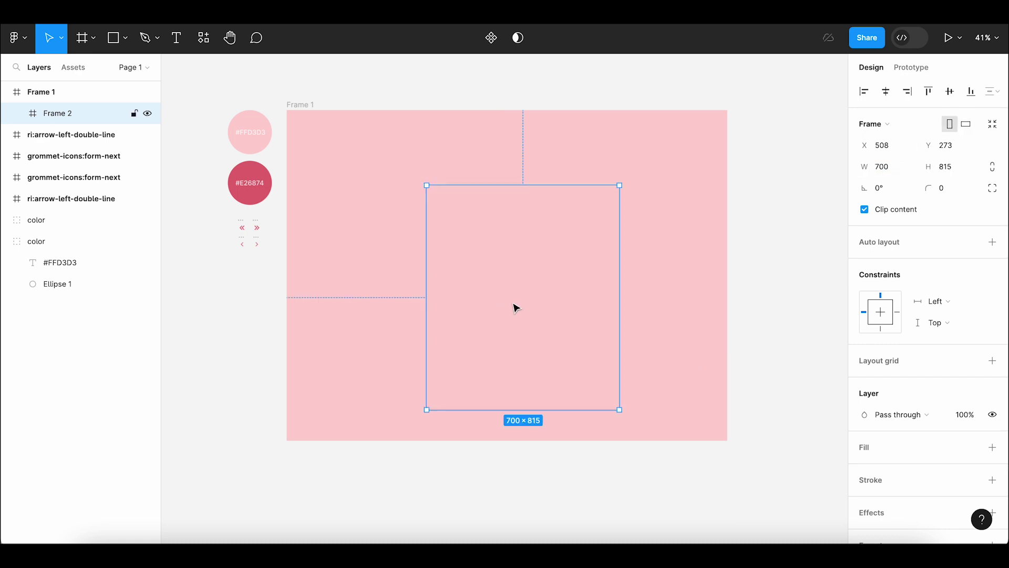
pyautogui.moveTo(513, 306); pyautogui.dragTo(499, 287)
# - Give the card a white fill and a 30 corner radius
pyautogui.click(992, 448)
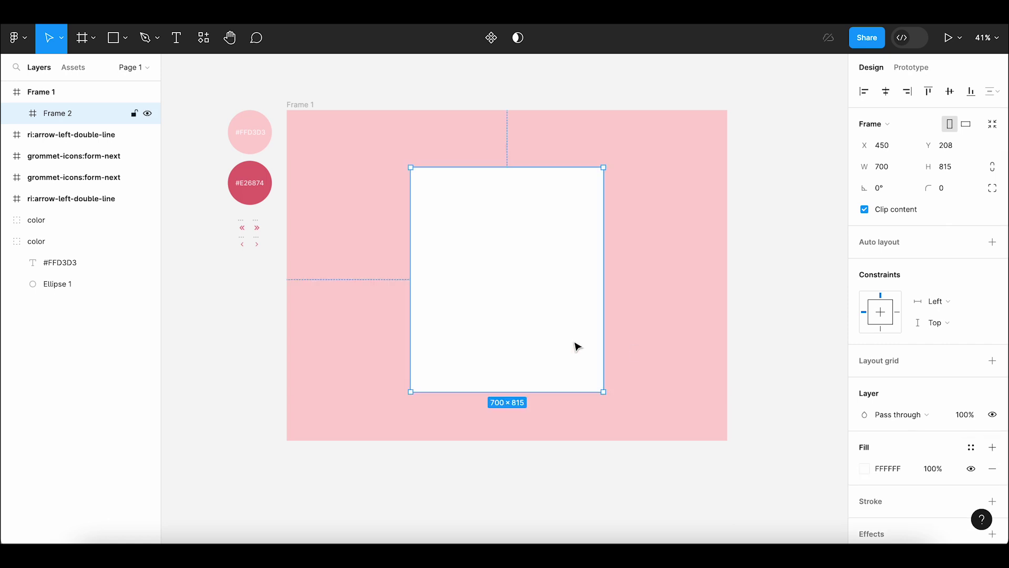
pyautogui.click(542, 318)
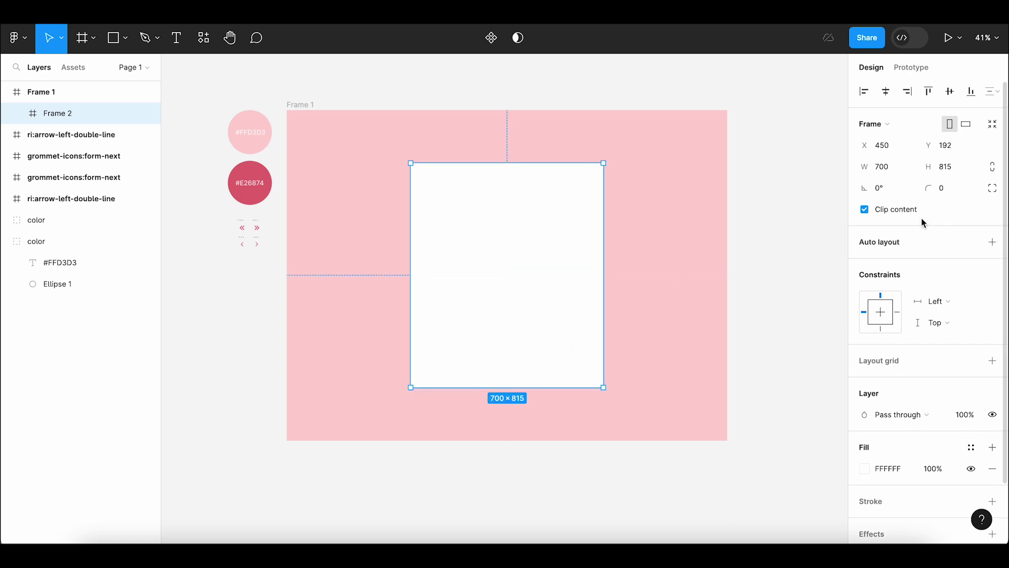
pyautogui.click(948, 192)
pyautogui.write('30')
pyautogui.press('Return')
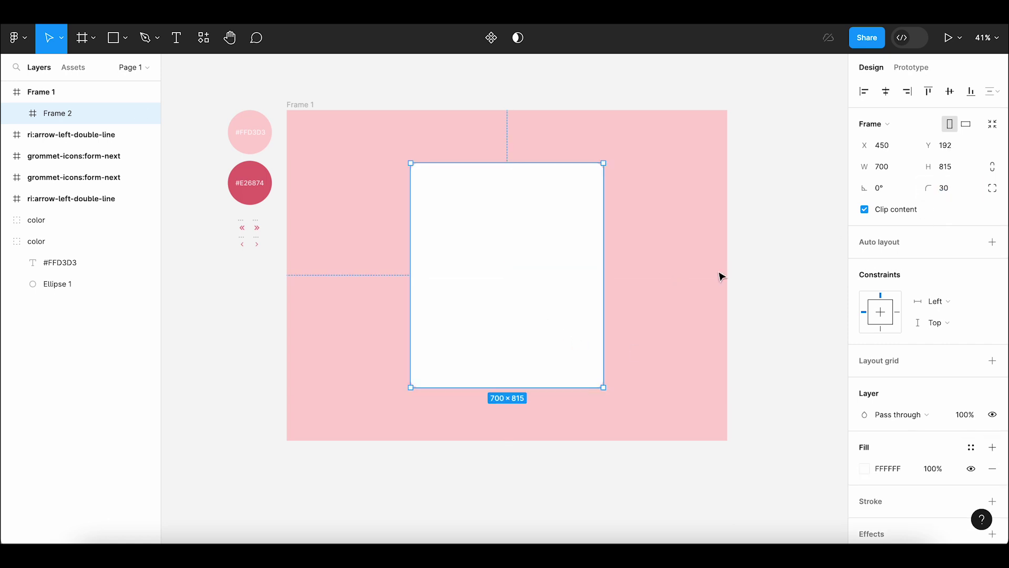
pyautogui.click(720, 275)
pyautogui.moveTo(771, 305); pyautogui.dragTo(747, 299)
pyautogui.click(508, 312)
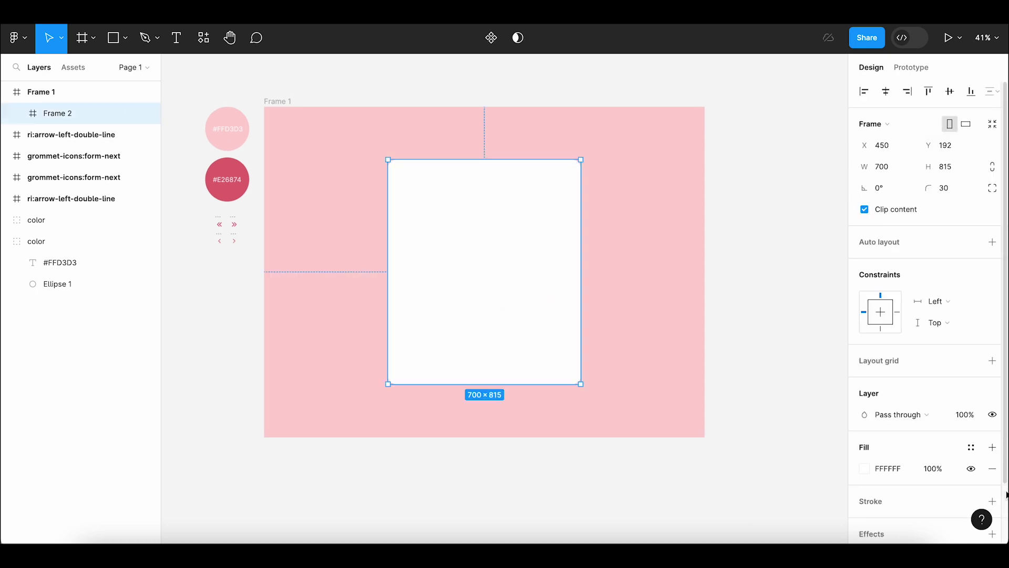
# - Add a drop shadow to the card with X 2, Y 6, blur 30 and spread 2
pyautogui.scroll(-2, 1006, 508)
pyautogui.click(993, 463)
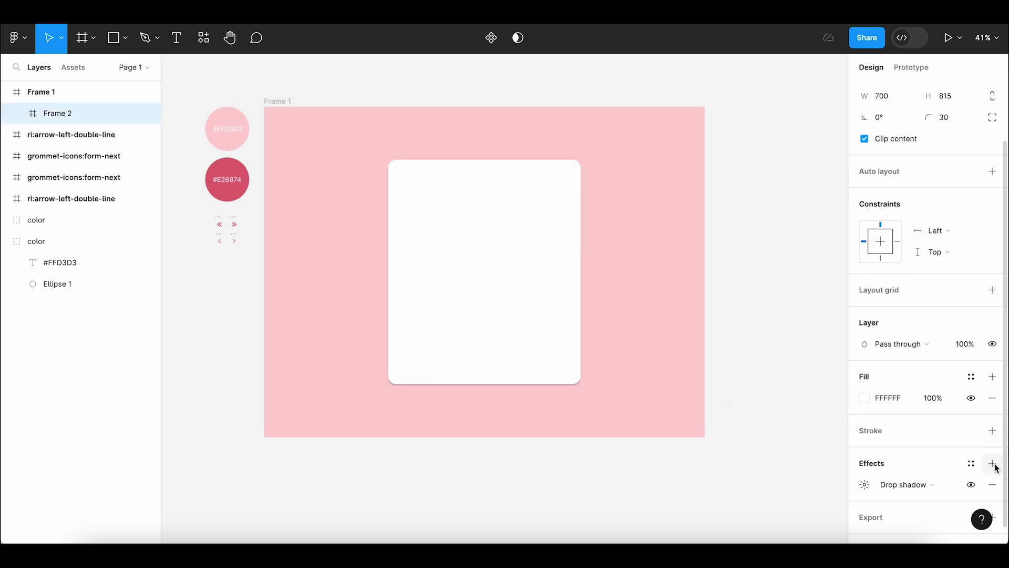
pyautogui.click(873, 476)
pyautogui.moveTo(765, 452); pyautogui.dragTo(751, 404)
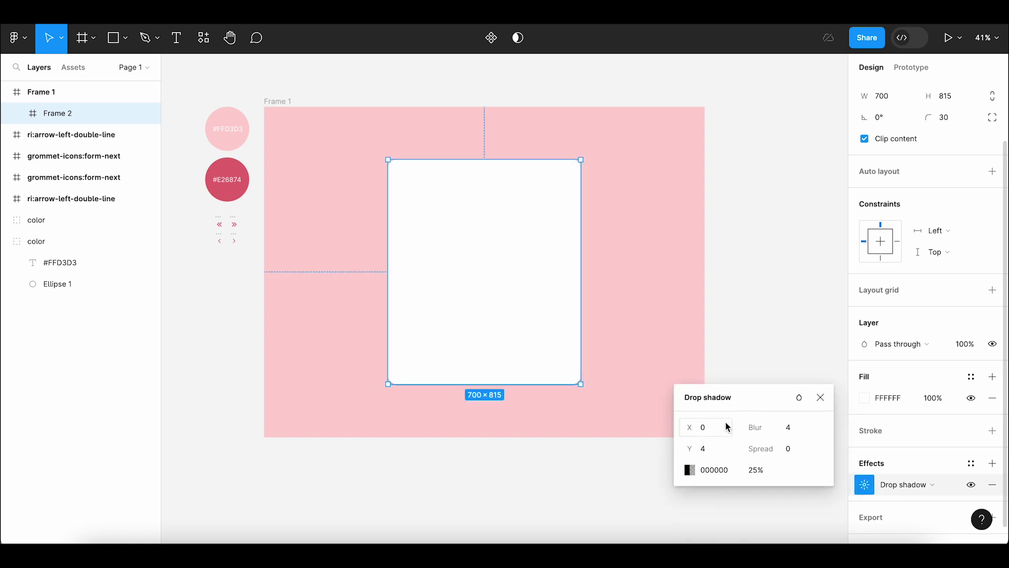
pyautogui.write('2')
pyautogui.click(715, 451)
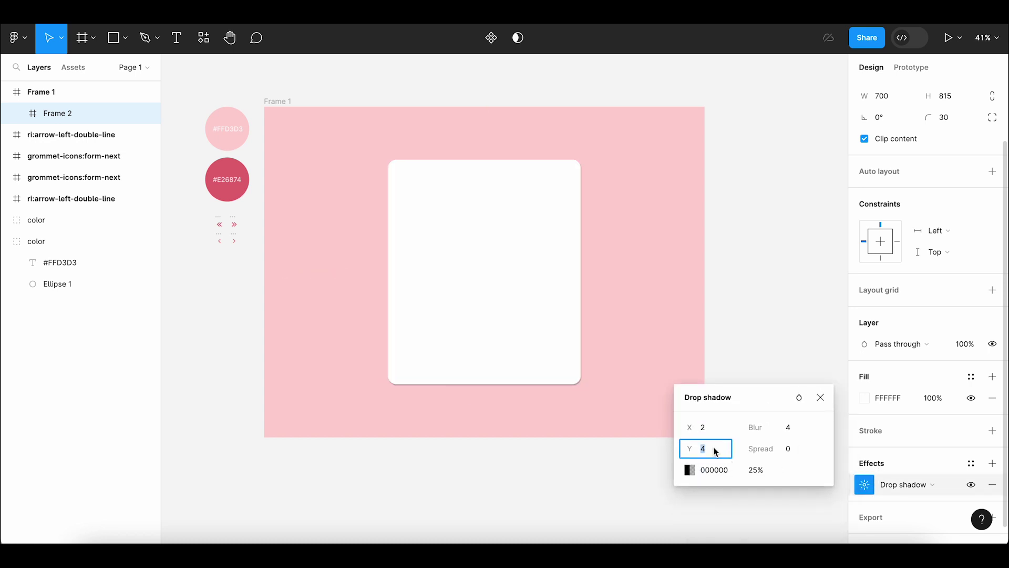
pyautogui.write('6')
pyautogui.click(794, 431)
pyautogui.write('30')
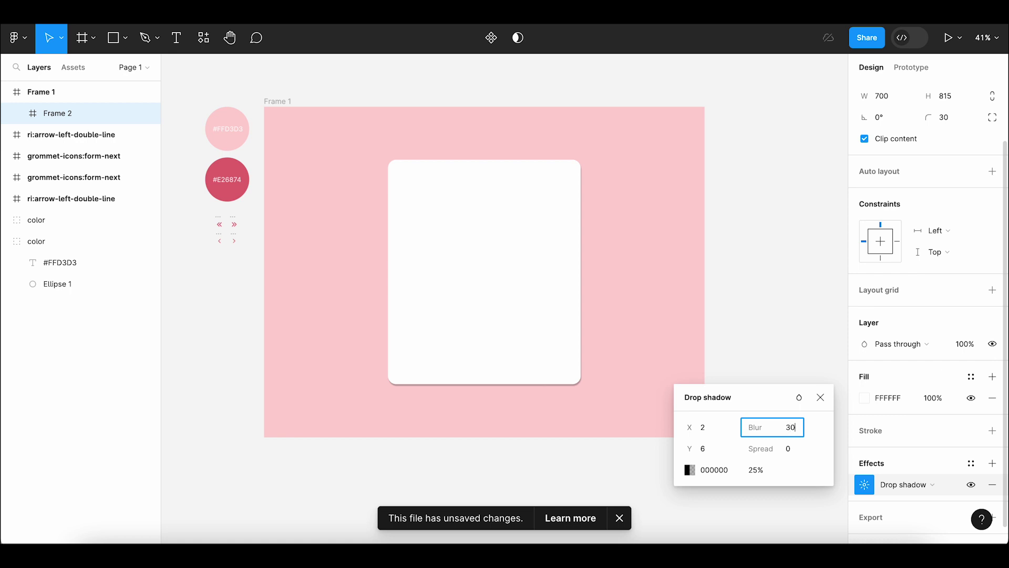
pyautogui.click(793, 454)
pyautogui.write('2')
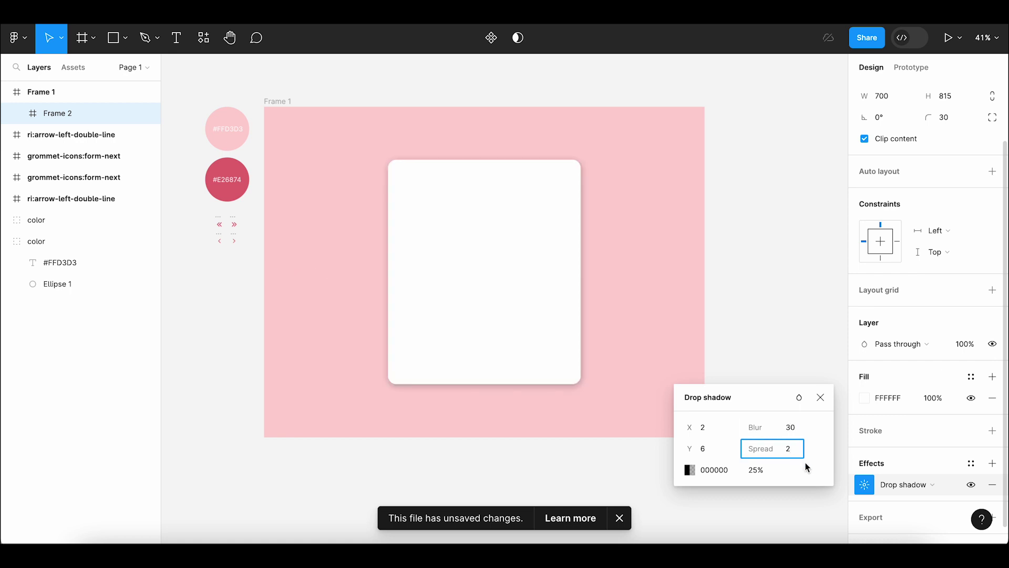
pyautogui.press('Return')
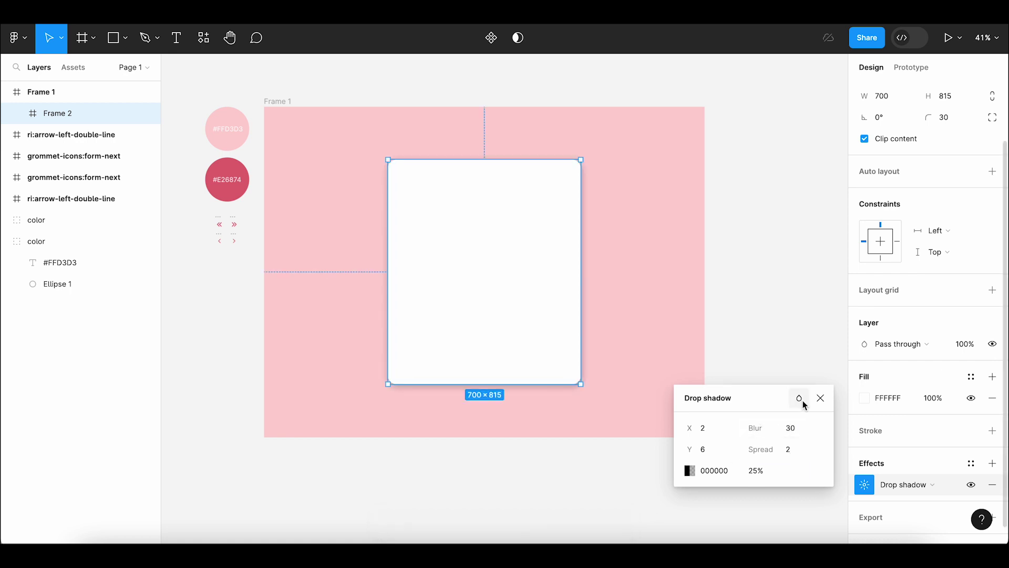
pyautogui.click(820, 398)
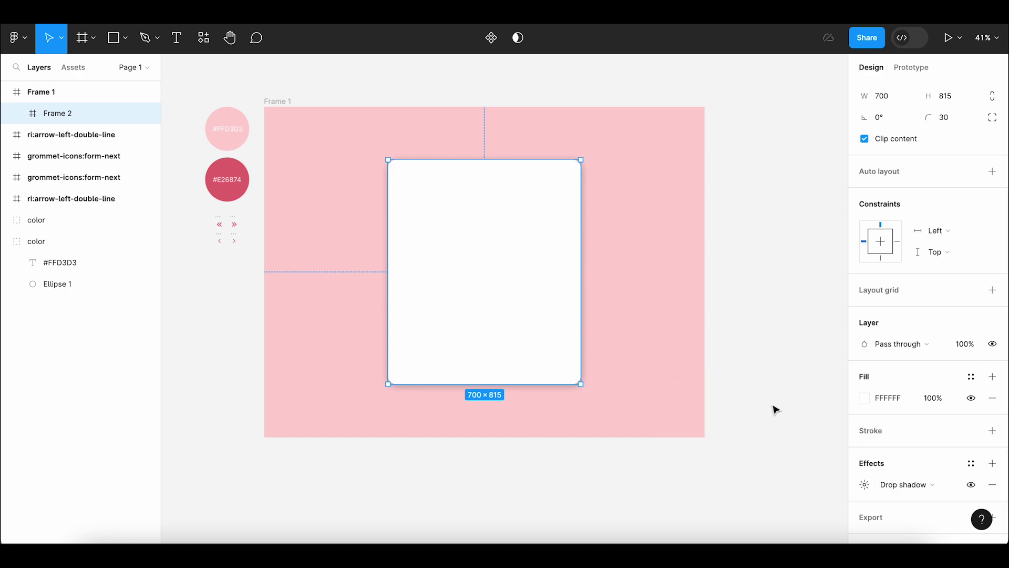
pyautogui.click(774, 408)
pyautogui.scroll(1, 769, 374)
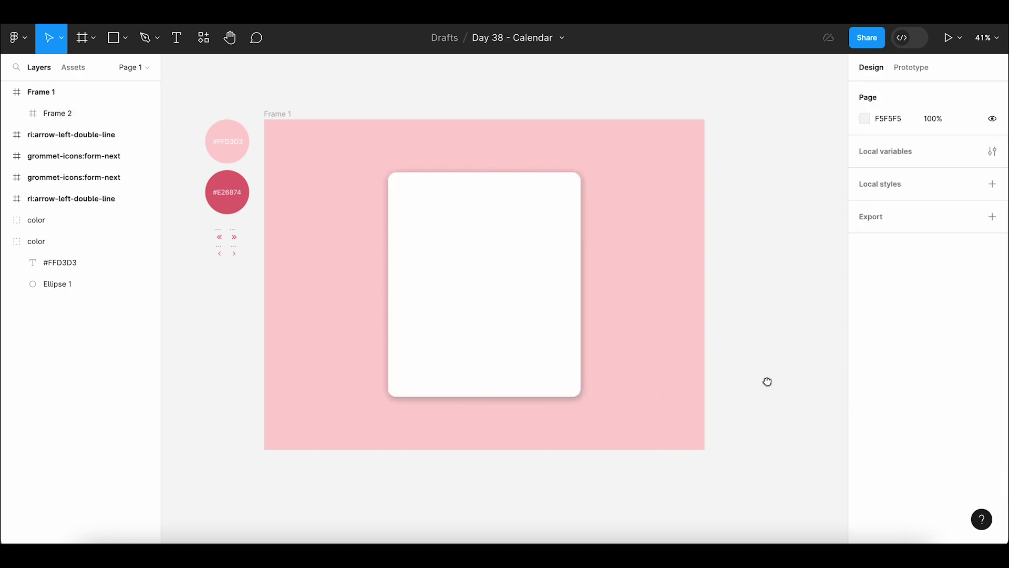
# - Draw a small frame at the card's top-left with a deep pink E26874 outline
pyautogui.click(520, 374)
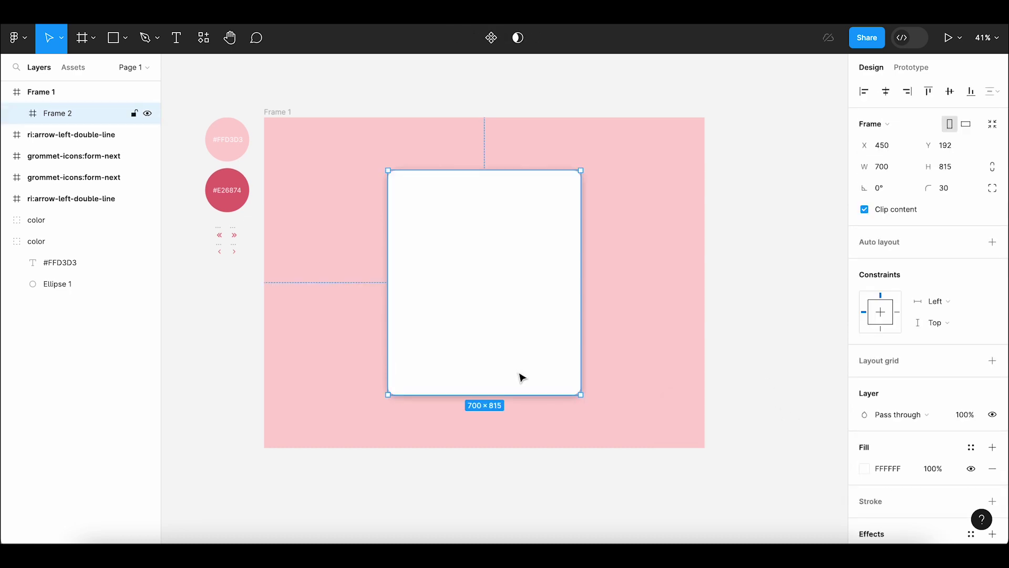
pyautogui.click(93, 38)
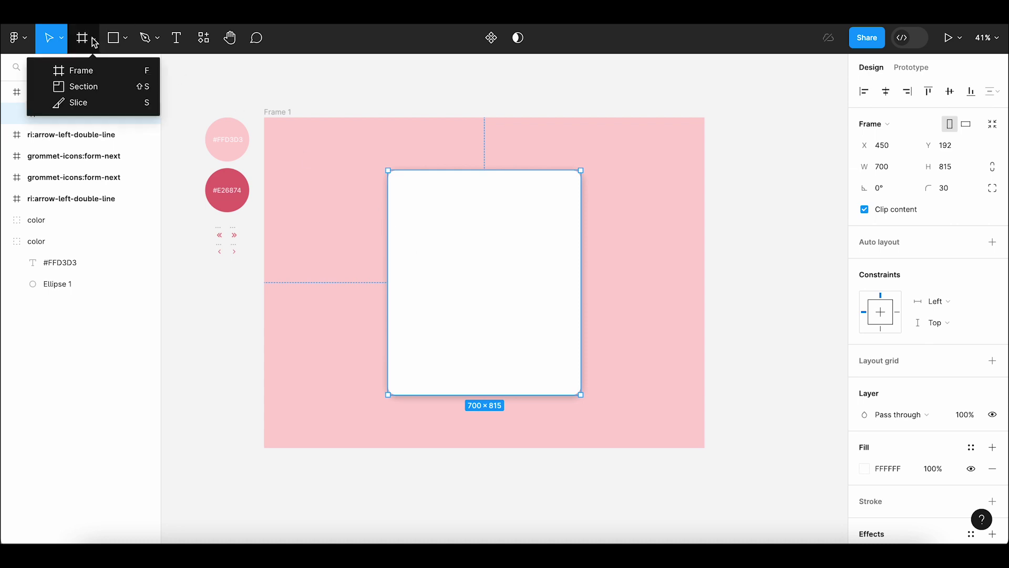
pyautogui.click(97, 69)
pyautogui.moveTo(397, 186); pyautogui.dragTo(420, 209)
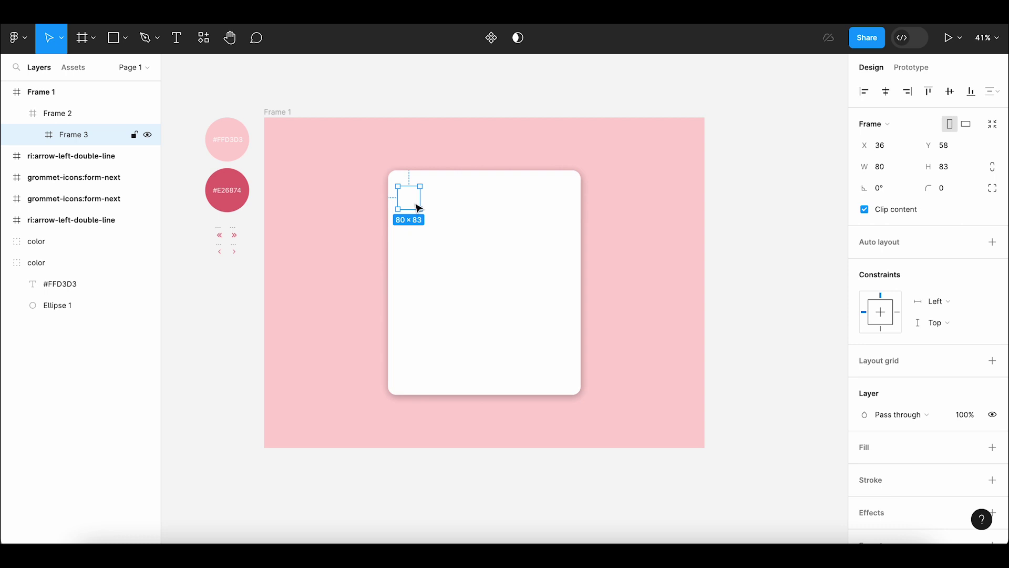
pyautogui.click(992, 480)
pyautogui.click(864, 500)
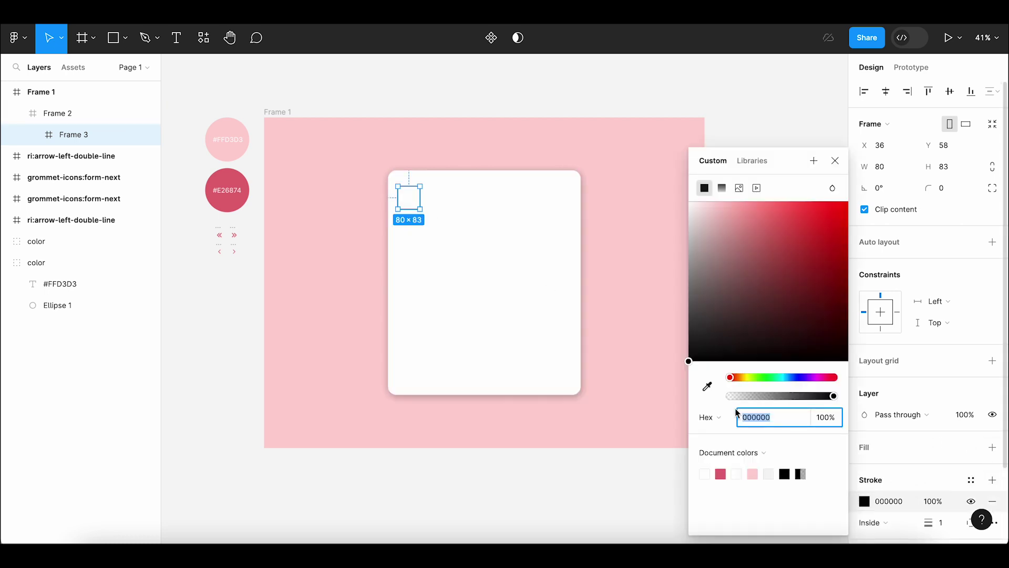
pyautogui.click(721, 474)
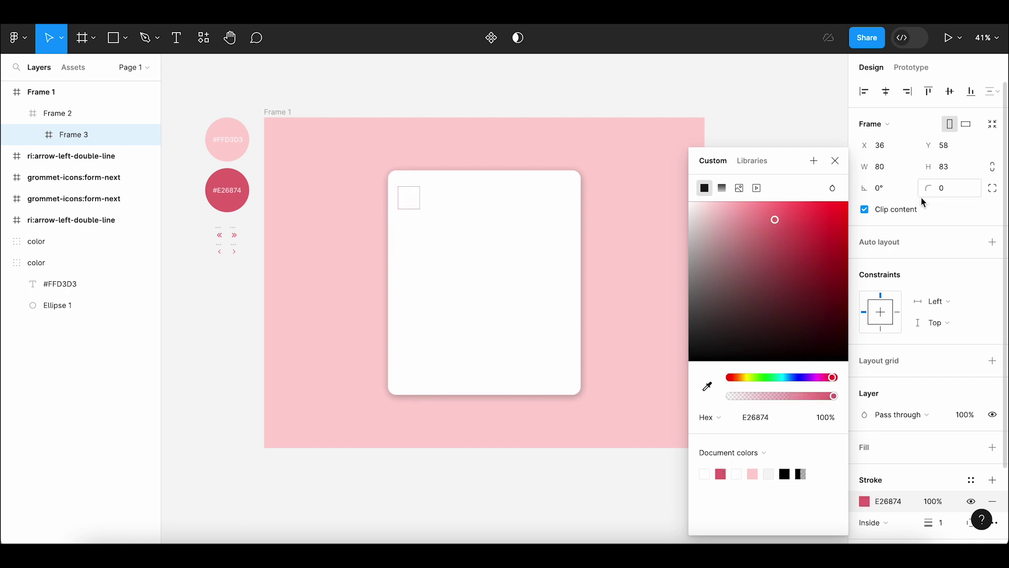
# - Round the small frame's corners to a 14 radius
pyautogui.click(948, 188)
pyautogui.write('10')
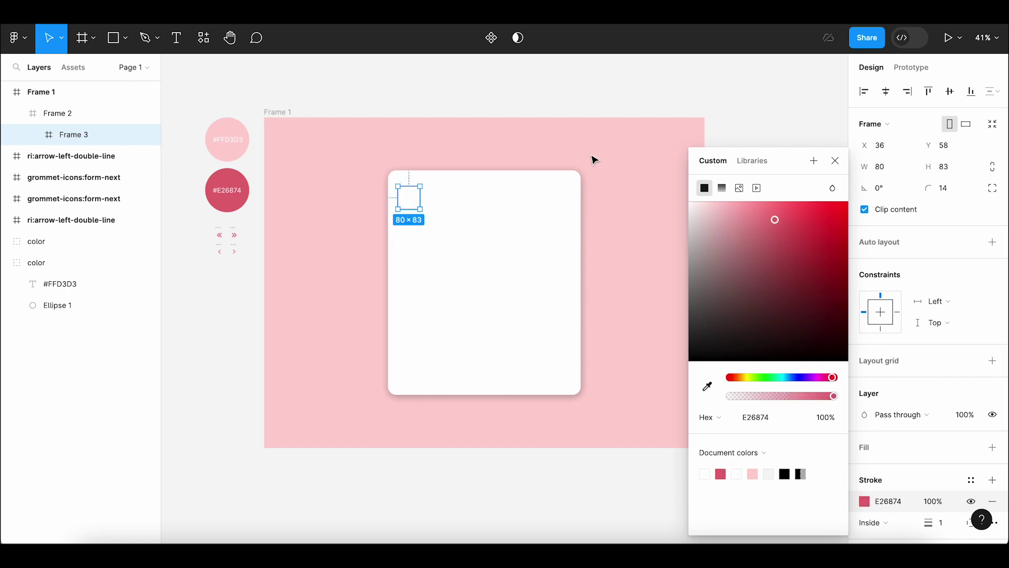
pyautogui.click(592, 157)
pyautogui.scroll(5, 405, 209)
pyautogui.click(423, 219)
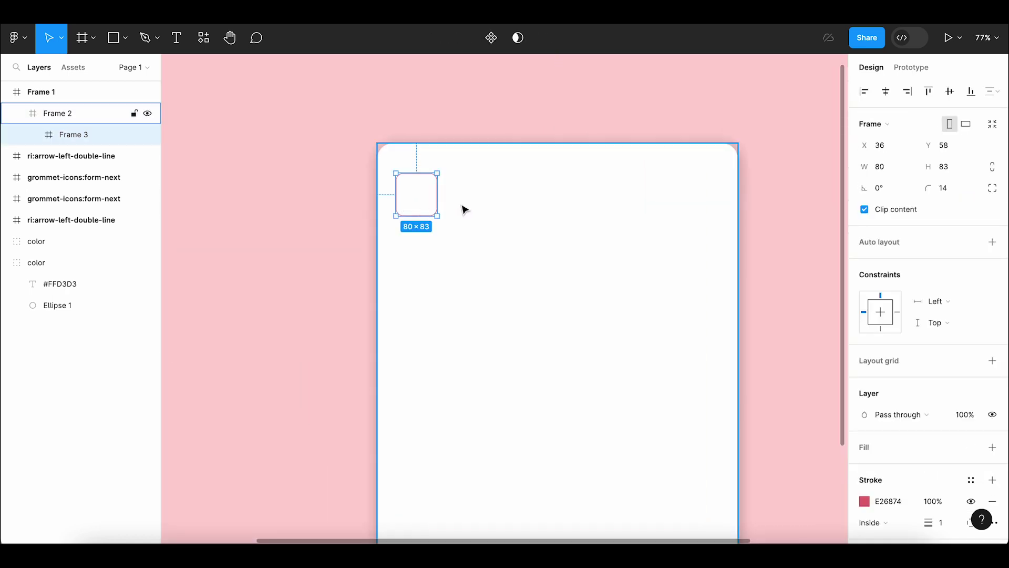
pyautogui.click(416, 214)
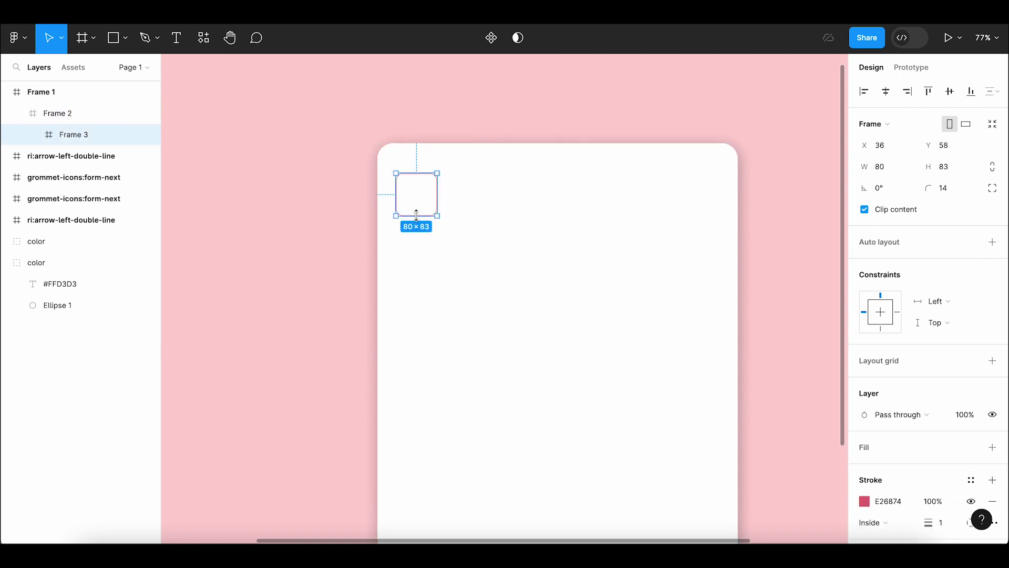
# - Resize the small frame to 62×62 and nudge it up slightly
pyautogui.click(883, 168)
pyautogui.write('62')
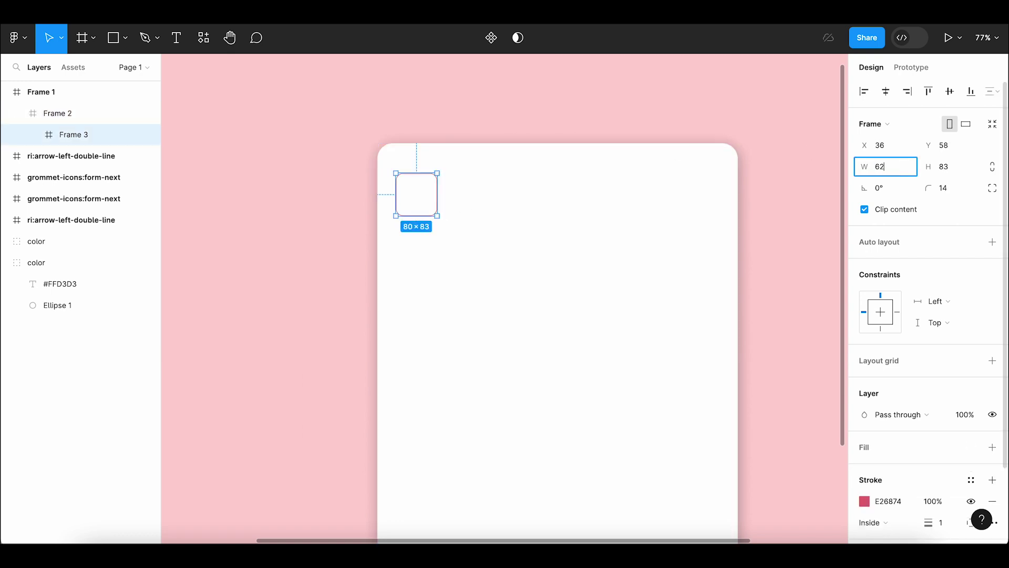
pyautogui.press('Tab')
pyautogui.write('62')
pyautogui.press('Return')
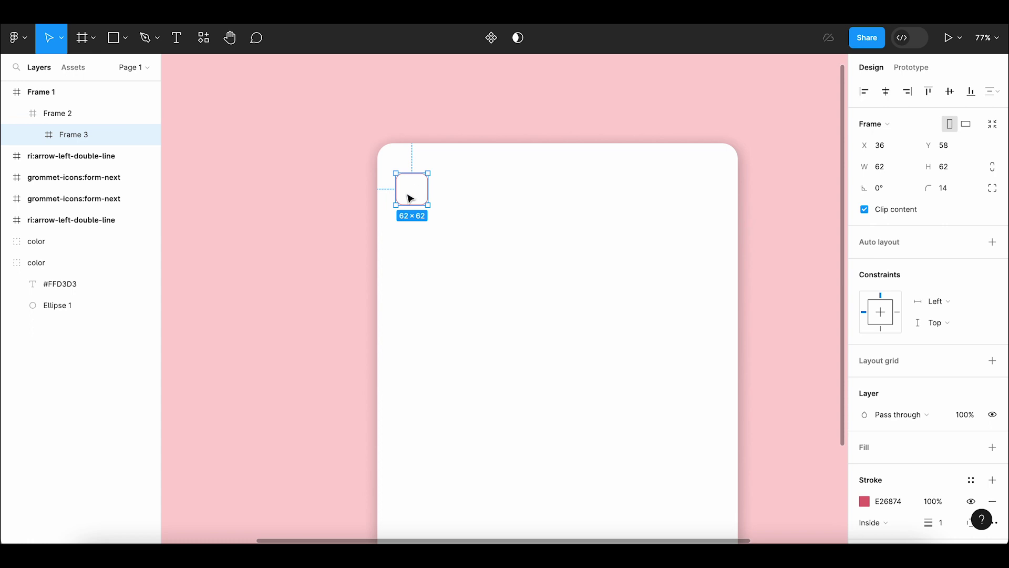
pyautogui.moveTo(411, 198); pyautogui.dragTo(412, 192)
pyautogui.hotkey('shift', 'Up')
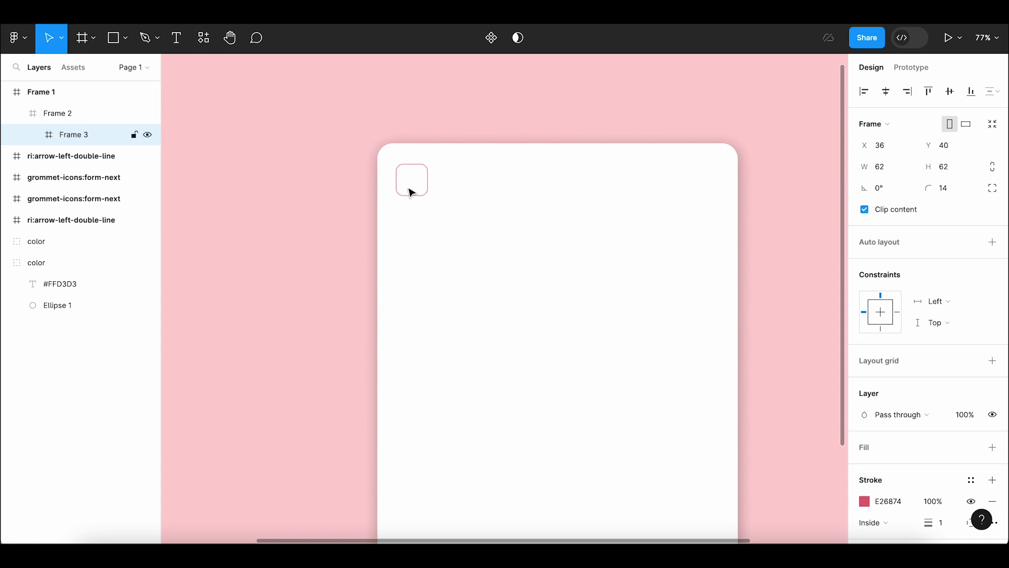
# - Add a 12-column layout grid to the white card
pyautogui.click(452, 172)
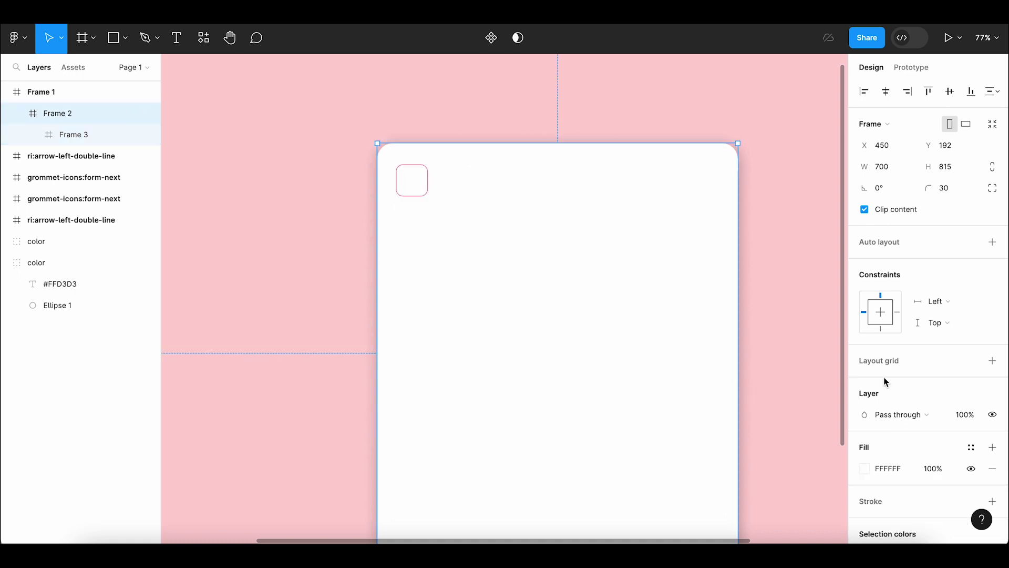
pyautogui.click(993, 361)
pyautogui.click(866, 382)
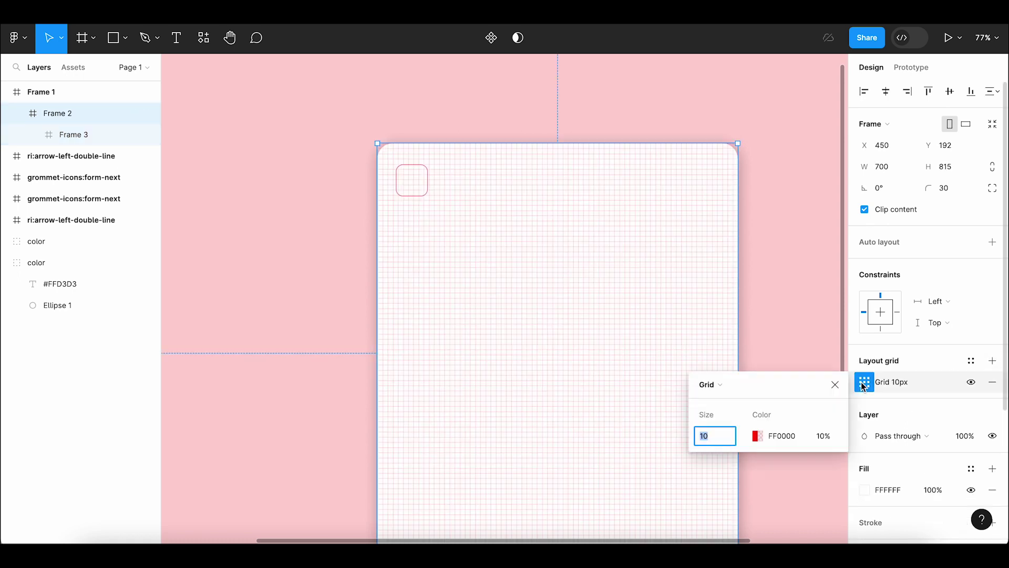
pyautogui.click(700, 386)
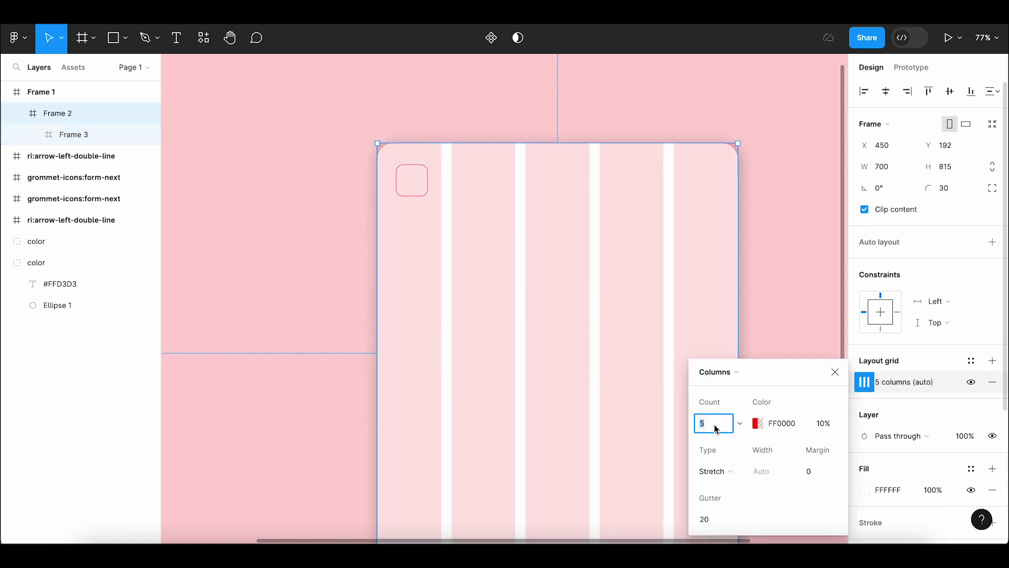
pyautogui.write('12')
pyautogui.press('Return')
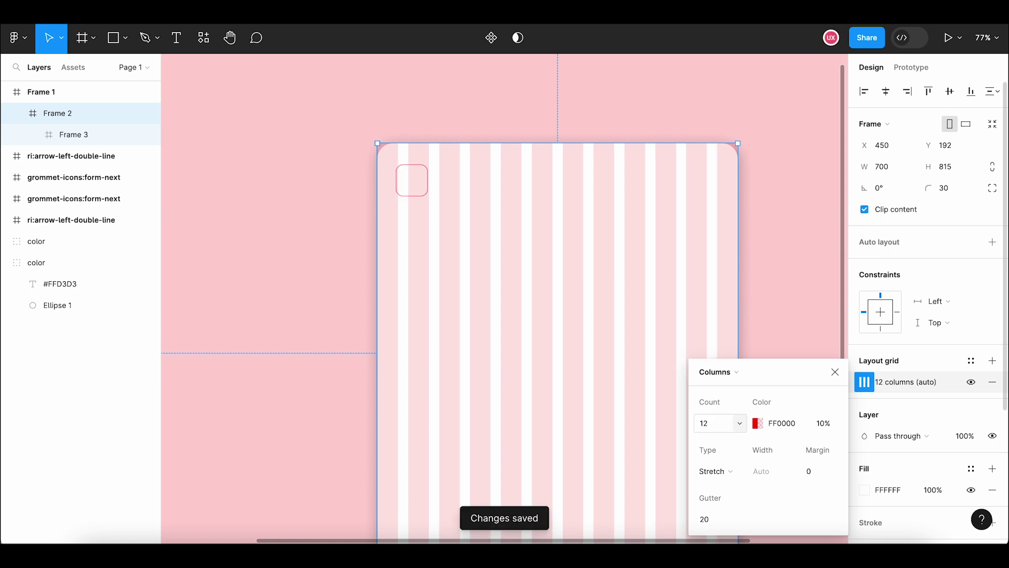
pyautogui.scroll(3, 427, 183)
pyautogui.click(427, 188)
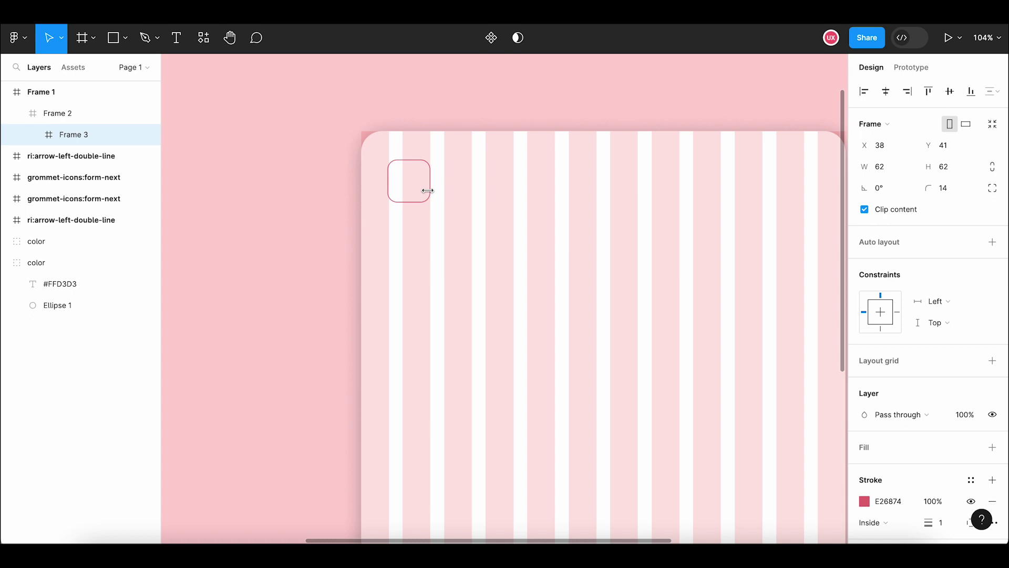
# - Paste the double left-arrow icon into the small rounded square button
pyautogui.click(453, 211)
pyautogui.scroll(-5, 439, 242)
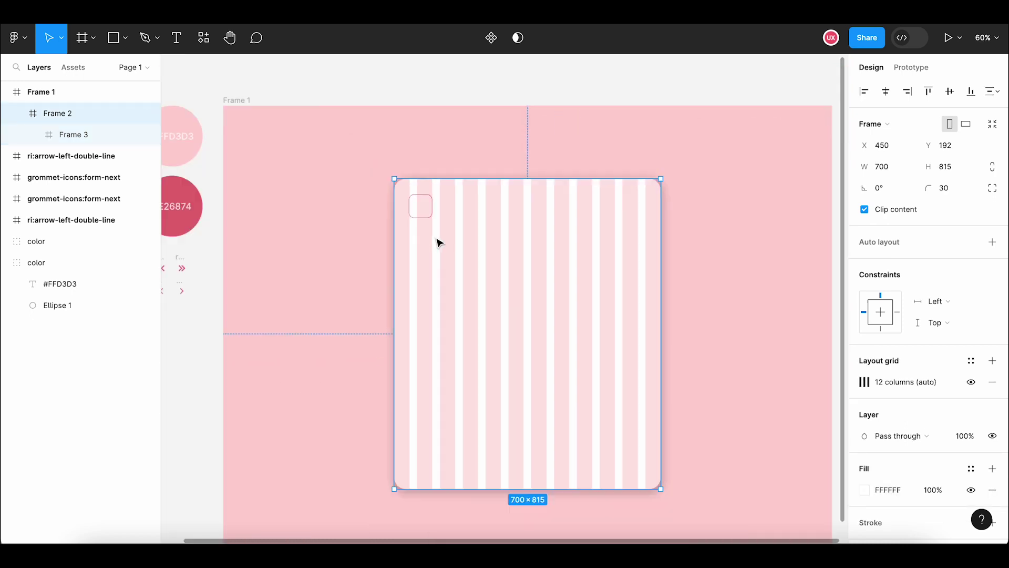
pyautogui.scroll(-2, 439, 242)
pyautogui.scroll(3, 189, 282)
pyautogui.click(301, 228)
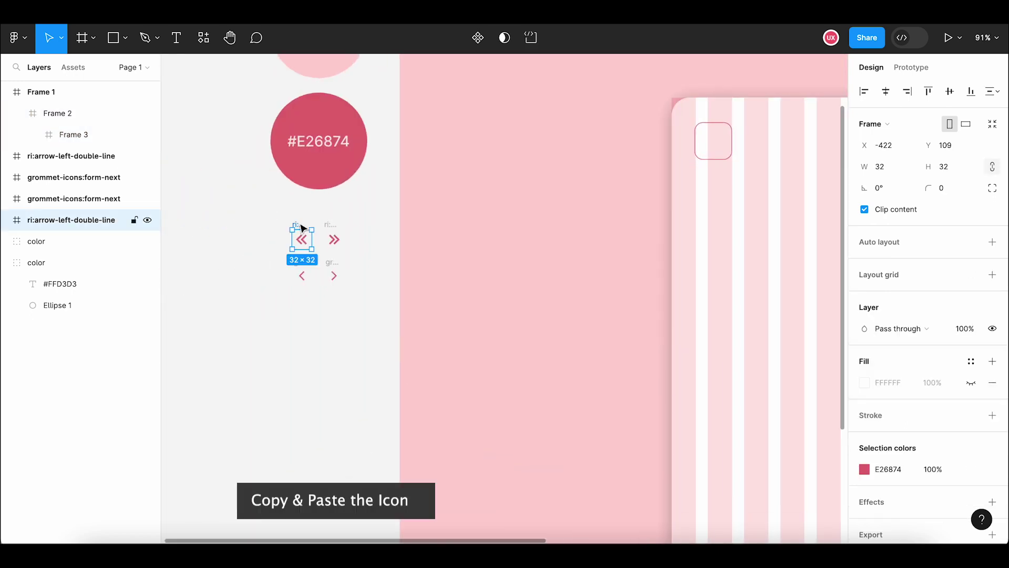
pyautogui.click(594, 244)
pyautogui.scroll(3, 431, 196)
pyautogui.scroll(2, 484, 148)
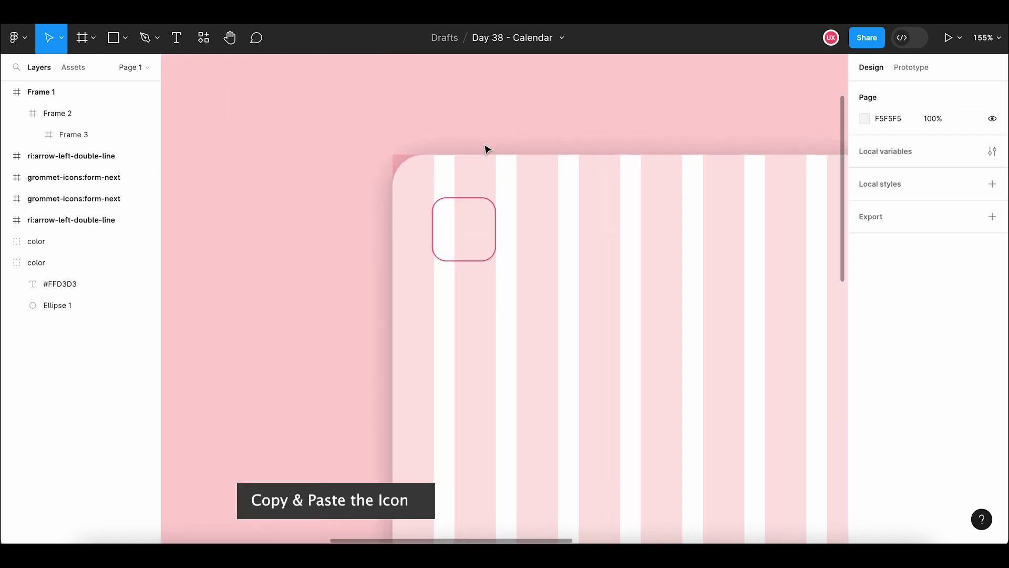
pyautogui.click(479, 234)
pyautogui.hotkey('ctrl', 'v')
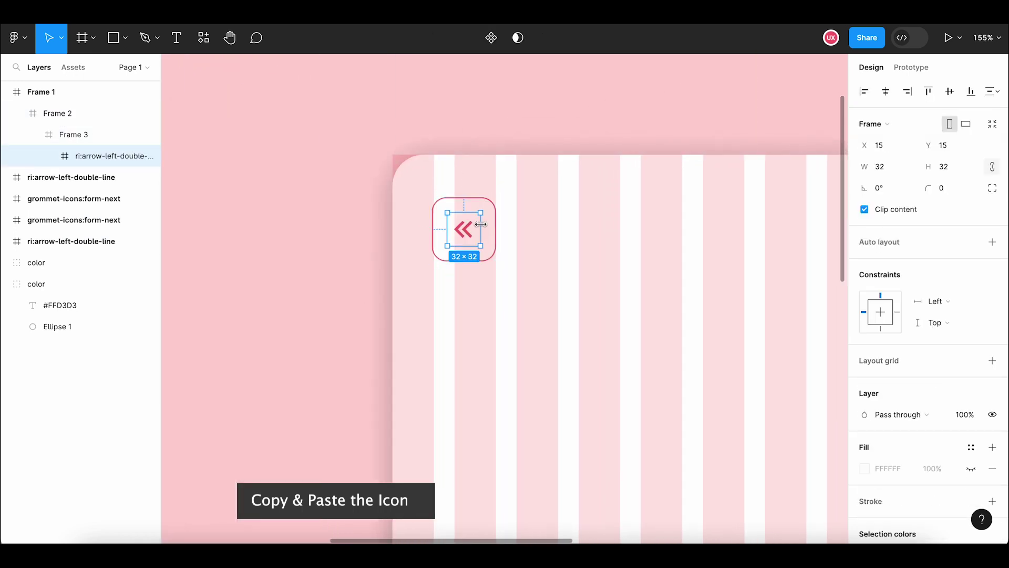
# - Give the button auto layout with the icon centred
pyautogui.click(617, 301)
pyautogui.click(482, 257)
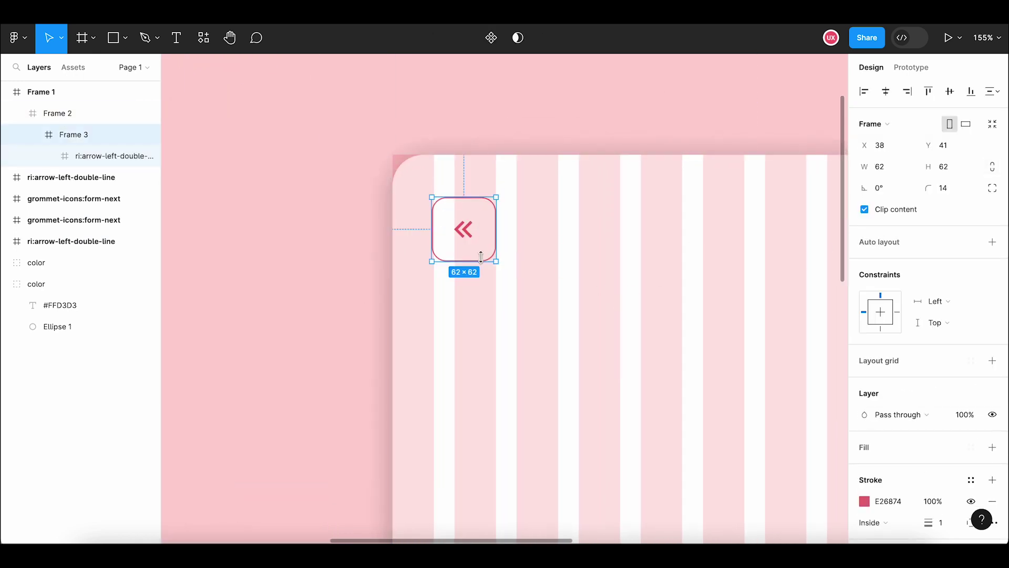
pyautogui.click(992, 243)
pyautogui.click(941, 299)
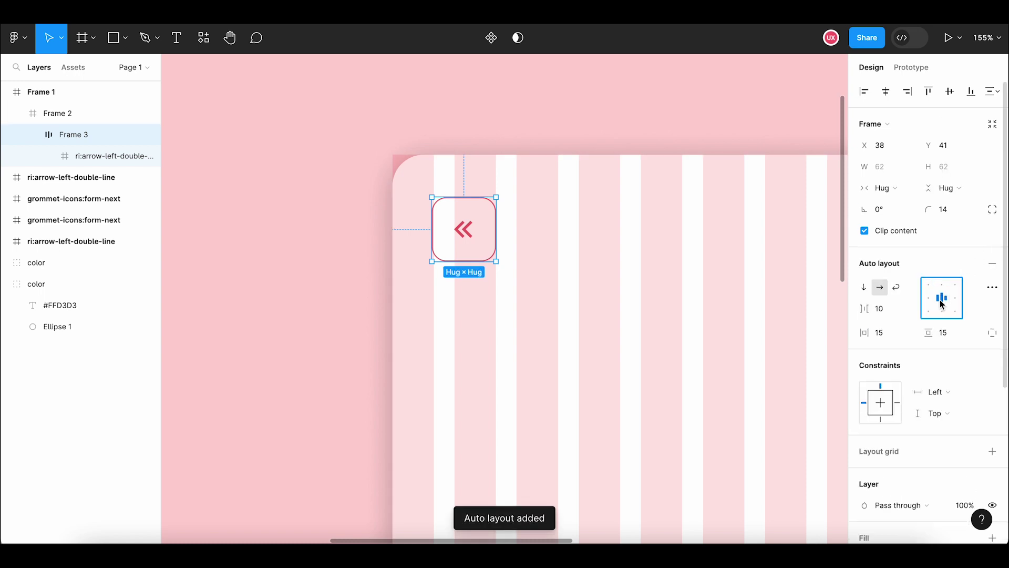
pyautogui.click(469, 300)
pyautogui.keyDown('ctrl'); pyautogui.scroll(-3, 469, 300); pyautogui.keyUp('ctrl')
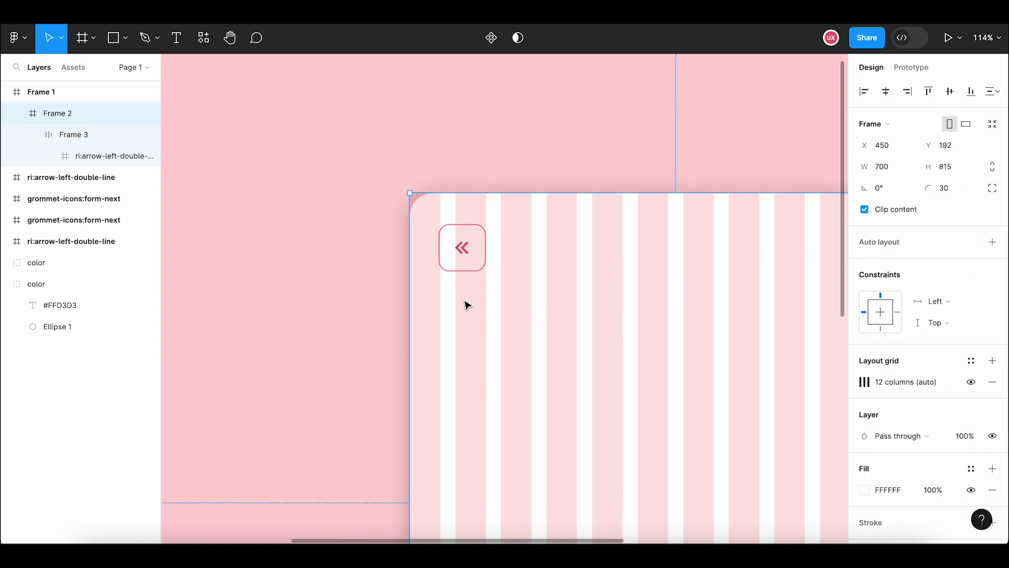
pyautogui.hscroll(3, 447, 305)
pyautogui.scroll(-1, 436, 309)
pyautogui.hscroll(2, 436, 308)
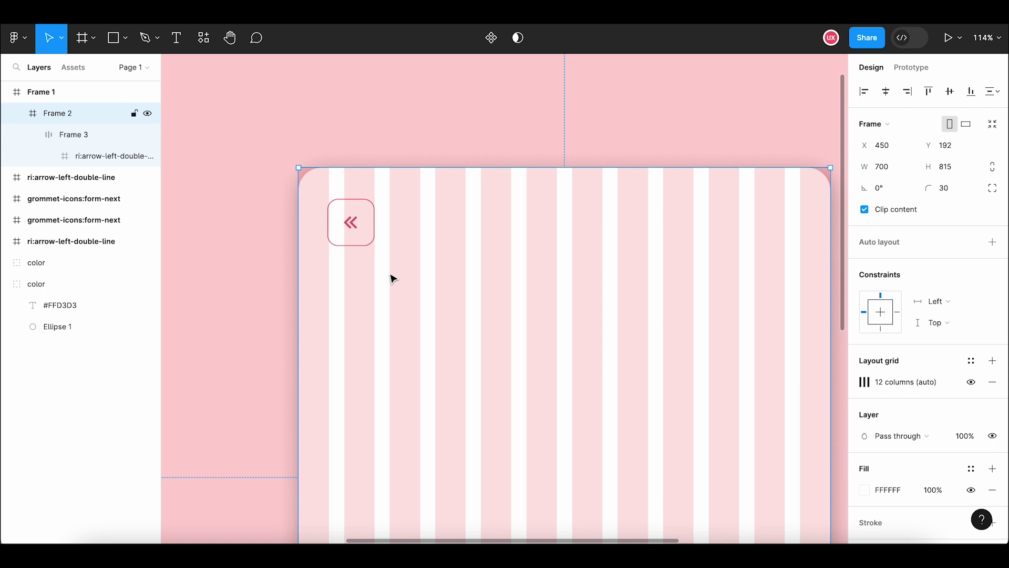
# - Duplicate the rounded square button beside the first one
pyautogui.click(361, 247)
pyautogui.hotkey('ctrl', 'c')
pyautogui.hotkey('ctrl', 'v')
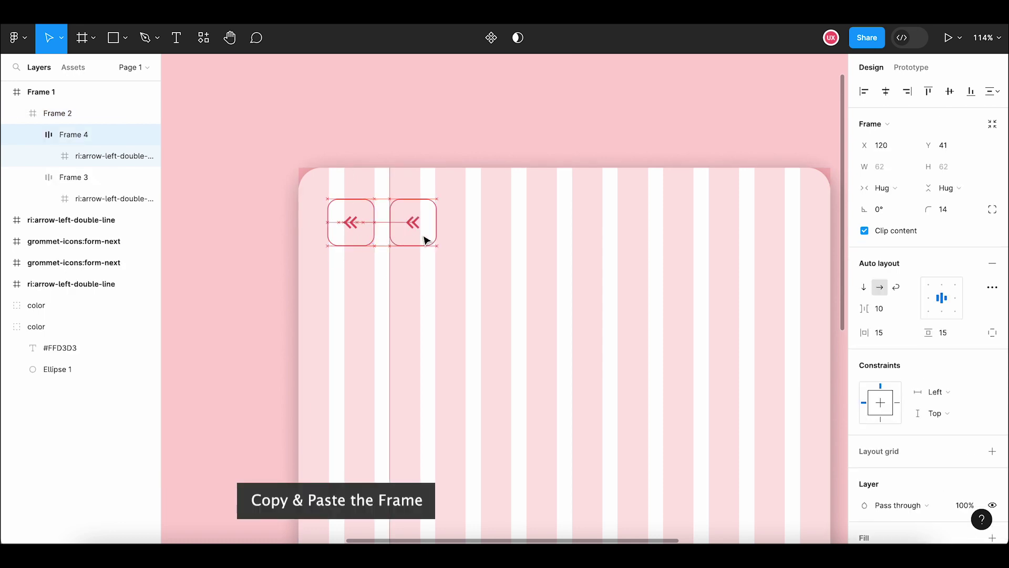
pyautogui.click(457, 252)
pyautogui.scroll(-5, 457, 252)
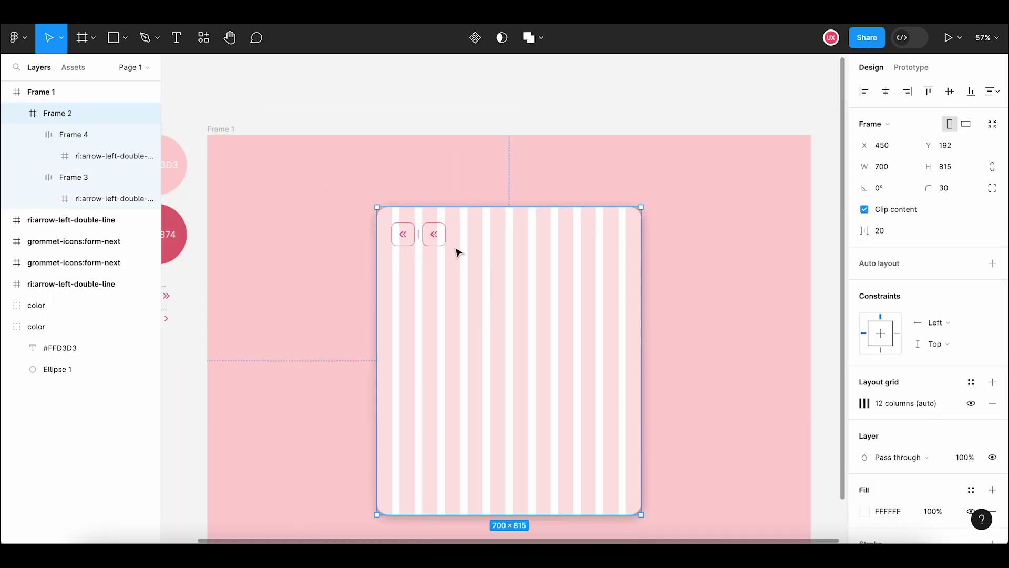
pyautogui.hscroll(-3, 302, 326)
pyautogui.scroll(5, 266, 302)
# - Replace the duplicate's double arrow with the single left-arrow icon
pyautogui.click(254, 313)
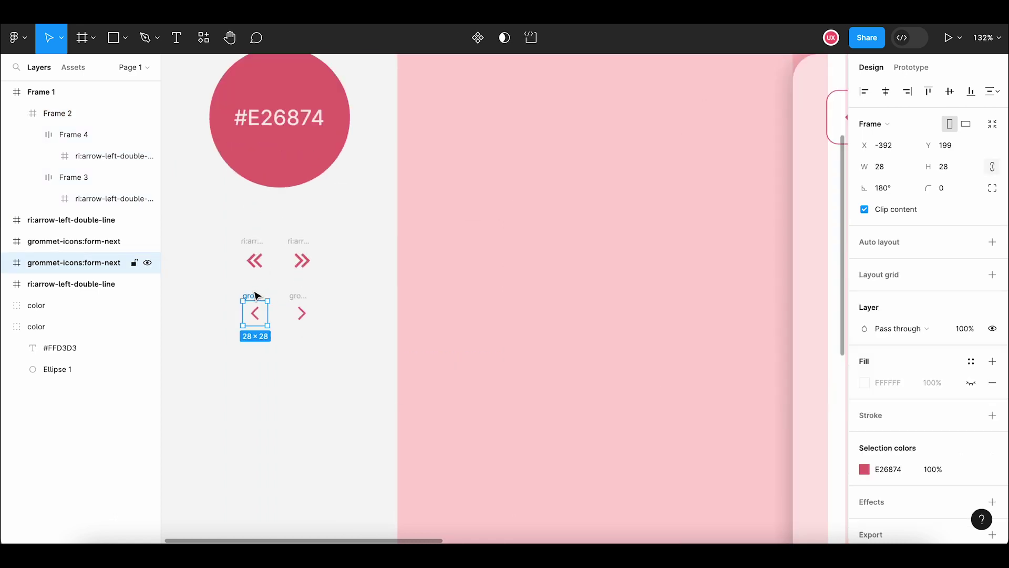
pyautogui.hotkey('ctrl', 'c')
pyautogui.scroll(-5, 371, 323)
pyautogui.hscroll(5, 363, 295)
pyautogui.scroll(5, 443, 243)
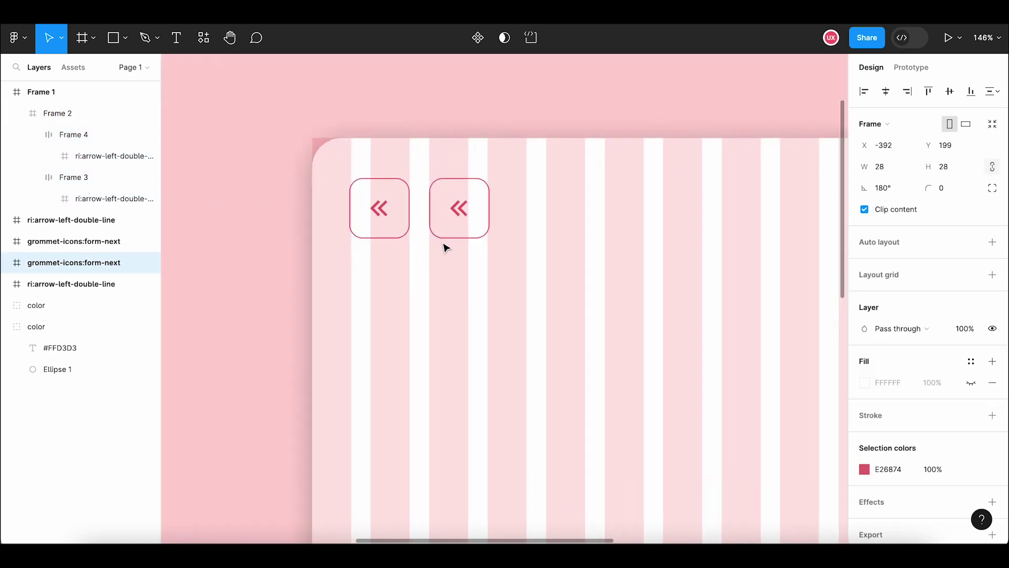
pyautogui.click(457, 209)
pyautogui.doubleClick(462, 211)
pyautogui.rightClick(463, 212)
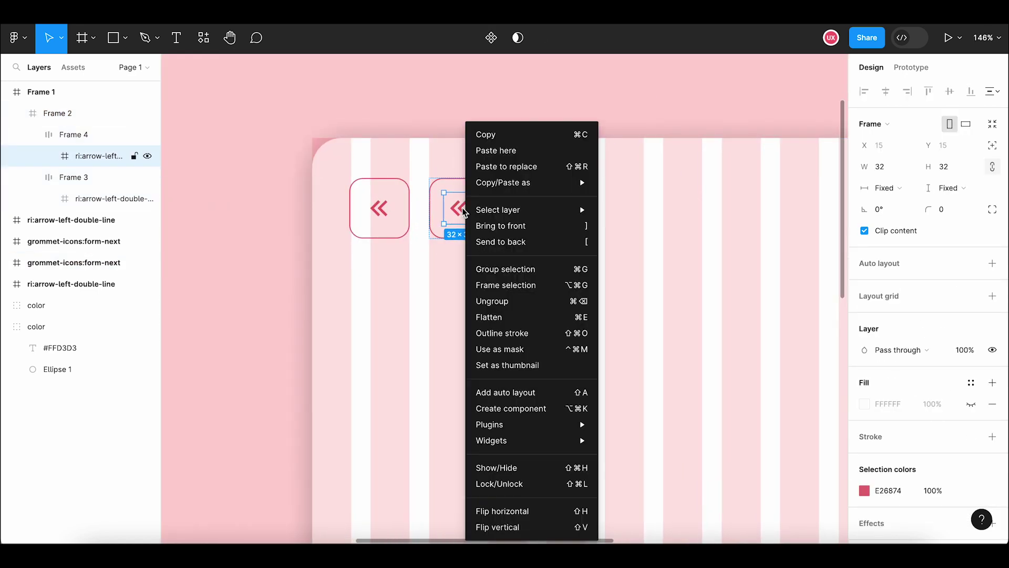
pyautogui.click(507, 166)
# - Set the single left-arrow icon's width to 32
pyautogui.click(511, 202)
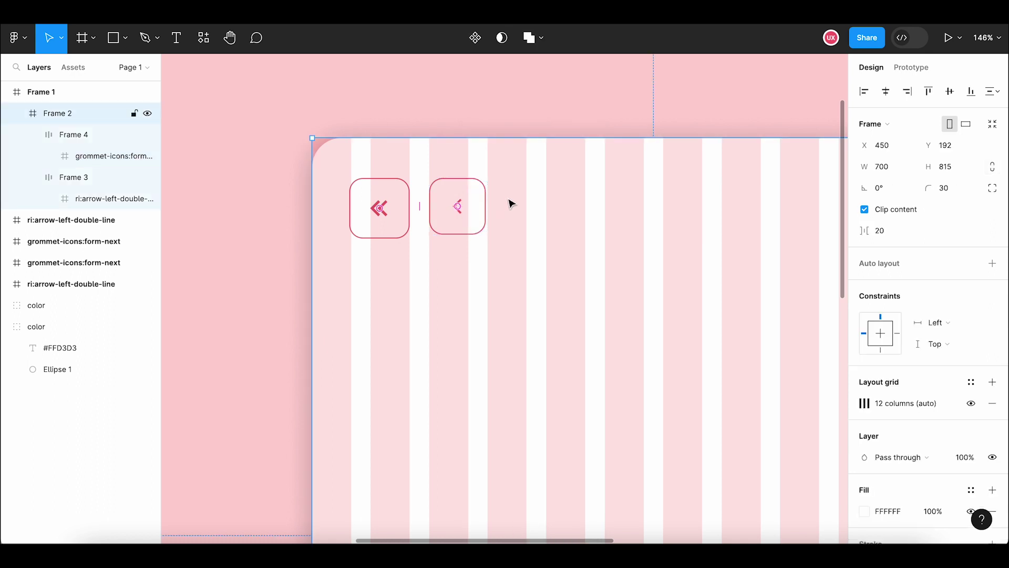
pyautogui.click(464, 212)
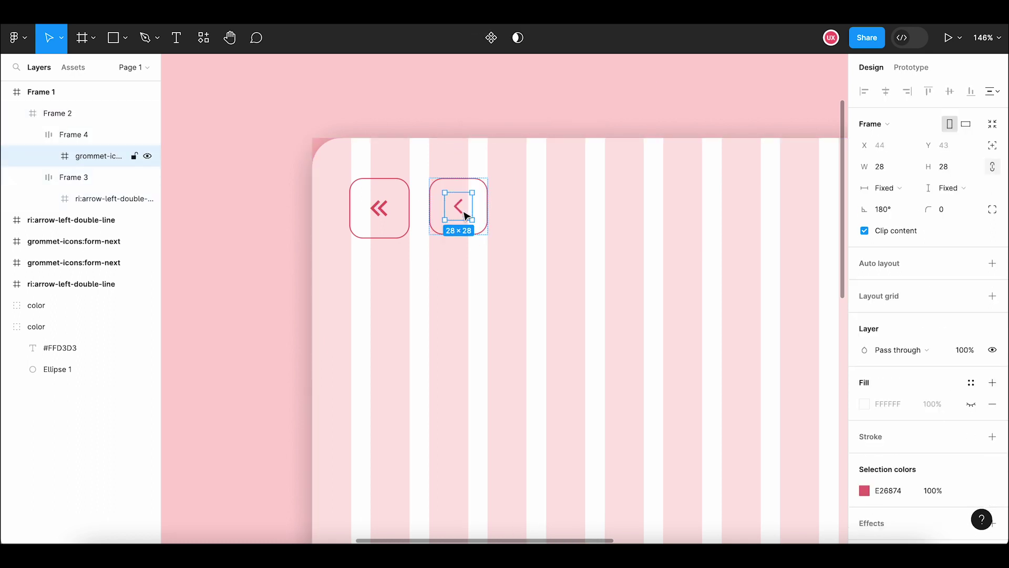
pyautogui.click(887, 164)
pyautogui.write('32')
# - Resize the second button to 62×62
pyautogui.click(599, 239)
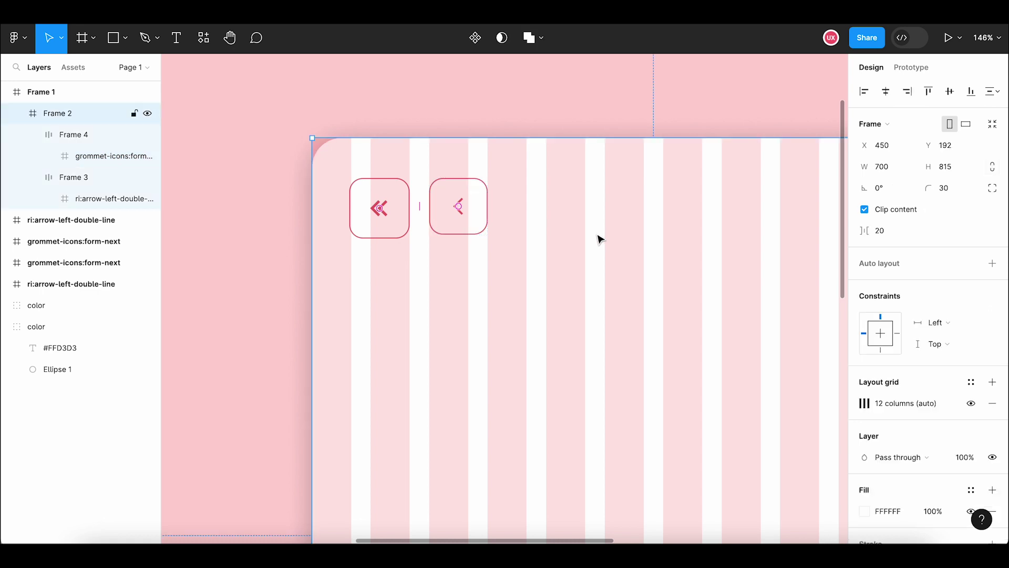
pyautogui.click(475, 233)
pyautogui.moveTo(476, 237); pyautogui.dragTo(476, 242)
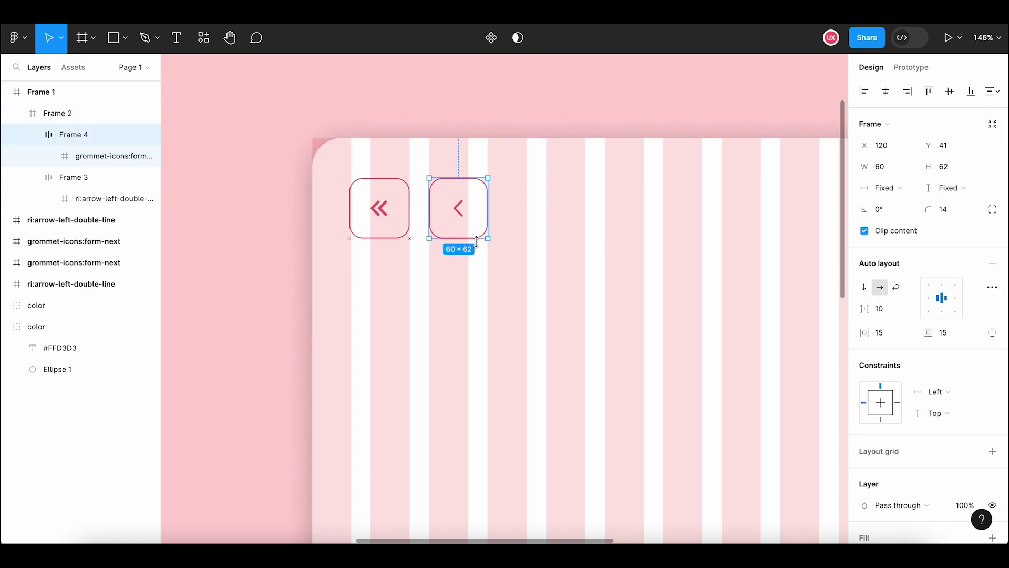
pyautogui.click(887, 166)
pyautogui.write('62')
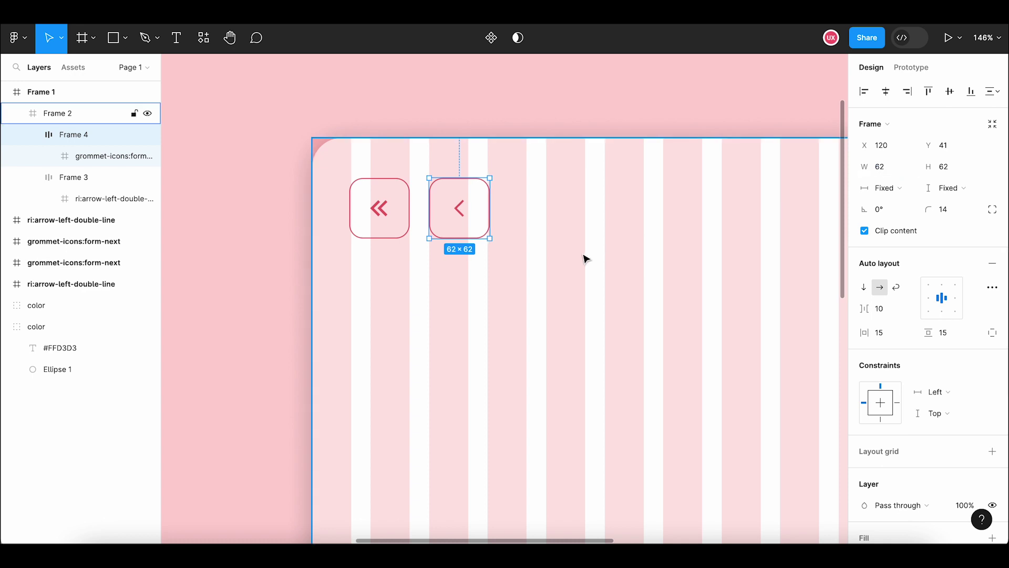
pyautogui.click(583, 259)
pyautogui.scroll(-3, 583, 259)
pyautogui.hscroll(5, 599, 264)
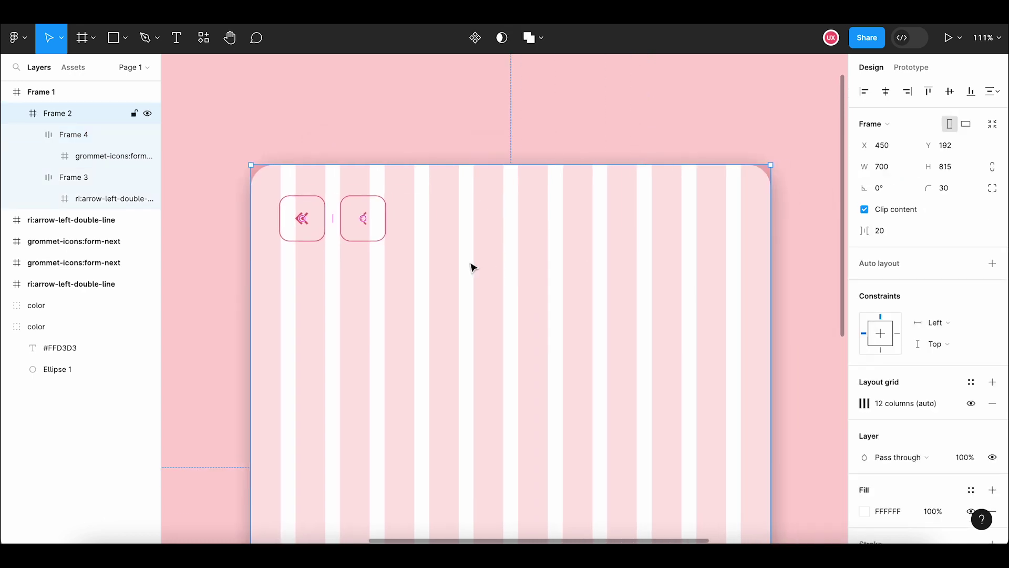
pyautogui.click(366, 240)
# - Copy both arrow buttons and move the duplicate pair to the card's top-right corner
pyautogui.keyDown('shift'); pyautogui.click(315, 234); pyautogui.keyUp('shift')
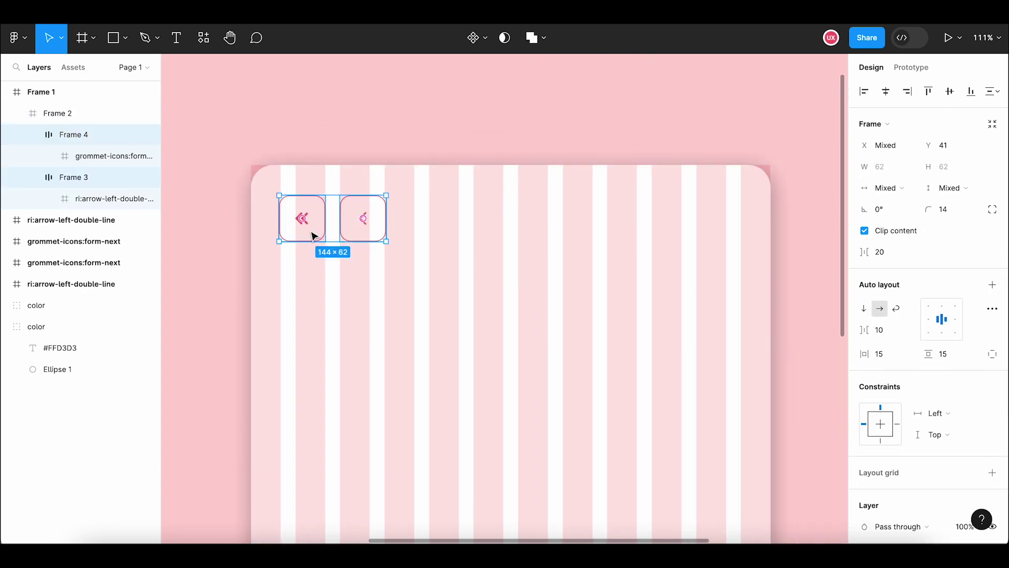
pyautogui.hotkey('ctrl', 'c')
pyautogui.hotkey('ctrl', 'v')
pyautogui.moveTo(355, 233); pyautogui.dragTo(709, 232)
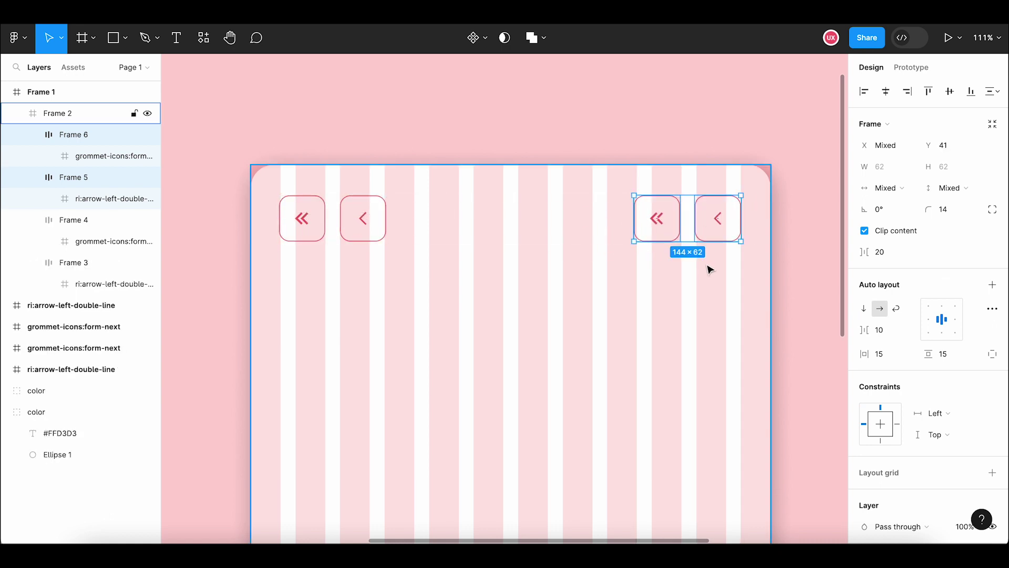
pyautogui.click(710, 283)
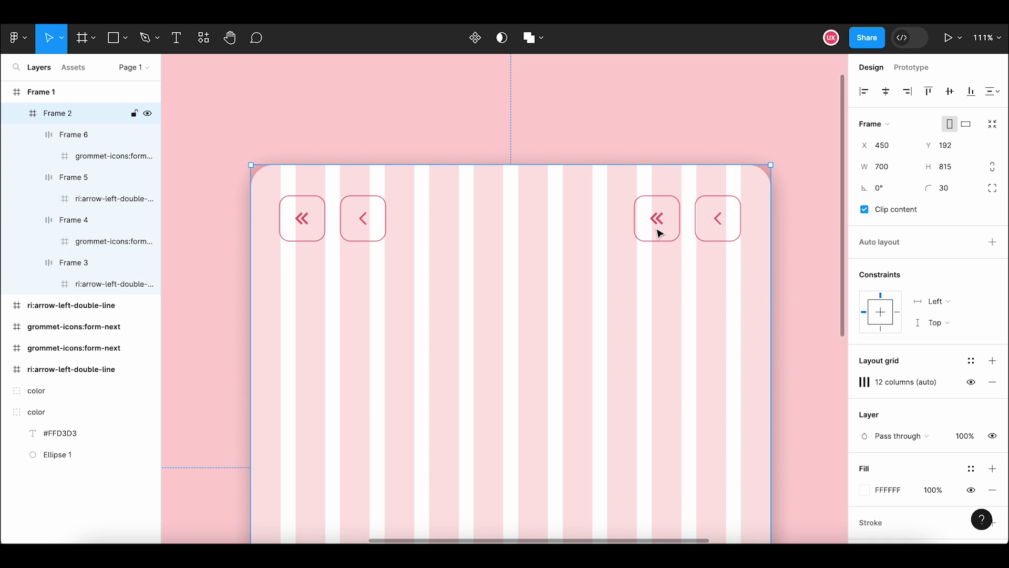
# - Replace the icon in the last right-hand button with the double right-arrow icon
pyautogui.keyDown('ctrl'); pyautogui.scroll(-5, 718, 223); pyautogui.keyUp('ctrl')
pyautogui.hscroll(-10, 514, 292)
pyautogui.keyDown('ctrl'); pyautogui.scroll(5, 342, 300); pyautogui.keyUp('ctrl')
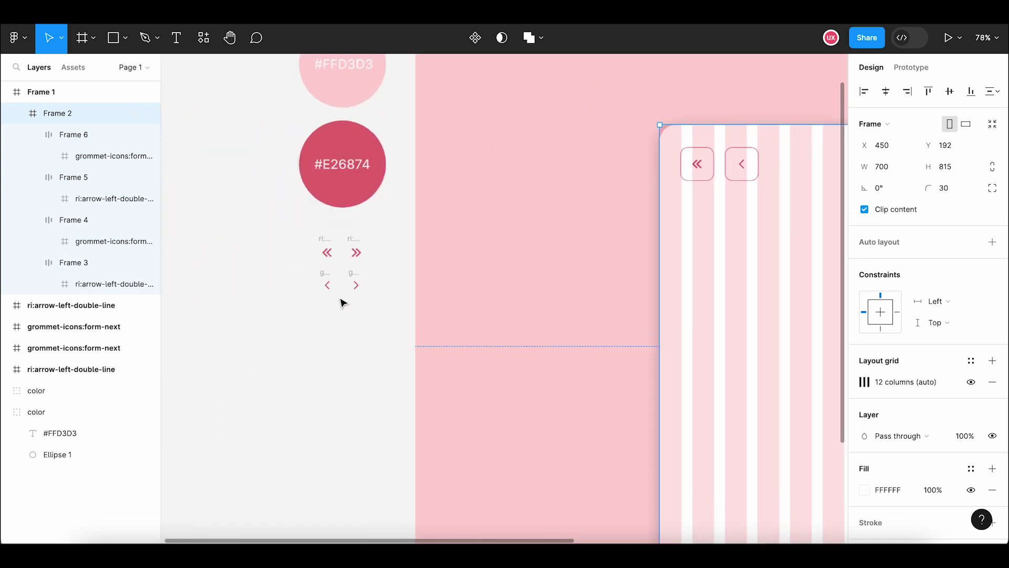
pyautogui.keyDown('ctrl'); pyautogui.scroll(5, 367, 220); pyautogui.keyUp('ctrl')
pyautogui.click(367, 220)
pyautogui.keyDown('ctrl'); pyautogui.scroll(-5, 649, 289); pyautogui.keyUp('ctrl')
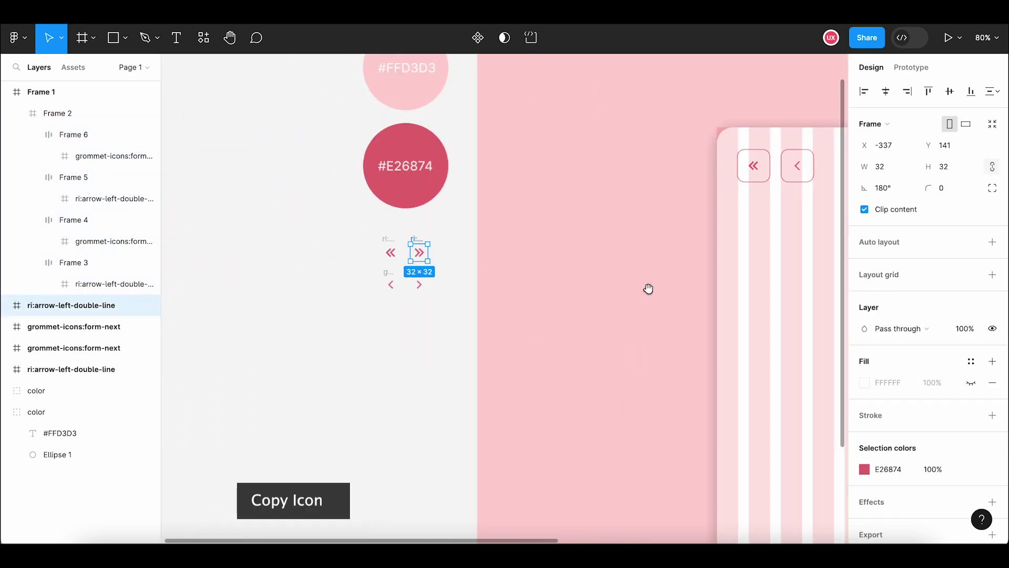
pyautogui.keyDown('ctrl'); pyautogui.scroll(5, 632, 273); pyautogui.keyUp('ctrl')
pyautogui.hscroll(5, 638, 157)
pyautogui.keyDown('ctrl'); pyautogui.scroll(3, 603, 175); pyautogui.keyUp('ctrl')
pyautogui.click(603, 175)
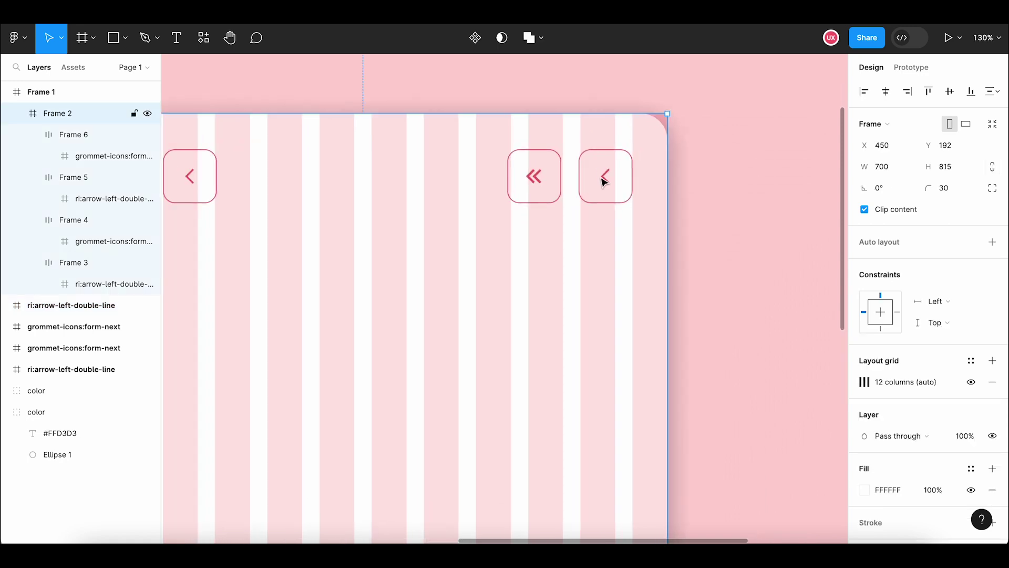
pyautogui.click(604, 175)
pyautogui.rightClick(604, 175)
pyautogui.click(639, 166)
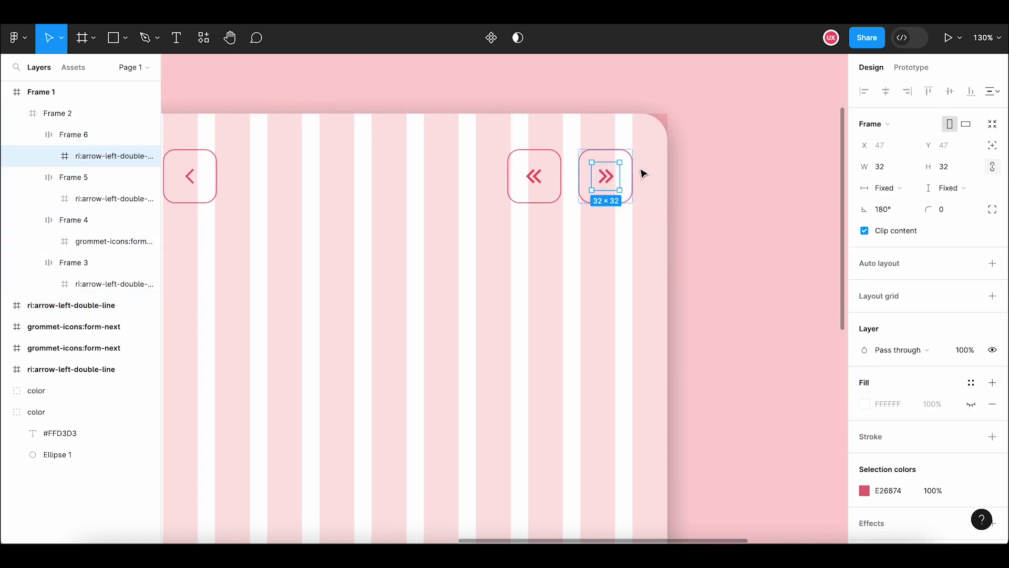
# - Copy the single > arrow icon and paste it over the inner button's double arrow
pyautogui.click(659, 193)
pyautogui.hotkey('shift', '2')
pyautogui.hscroll(-5, 393, 293)
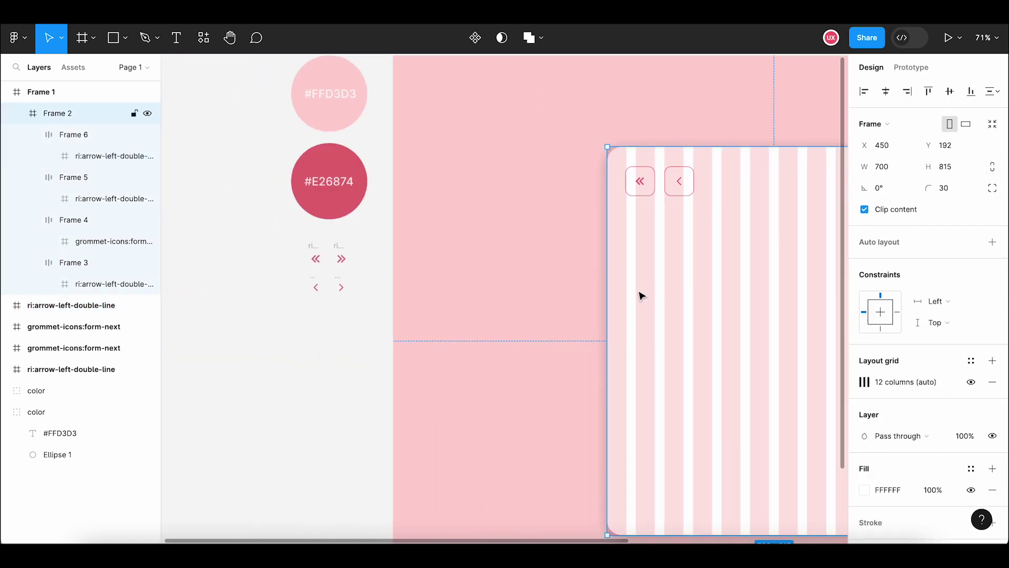
pyautogui.click(341, 285)
pyautogui.keyDown('ctrl'); pyautogui.scroll(5, 341, 282); pyautogui.keyUp('ctrl')
pyautogui.rightClick(342, 279)
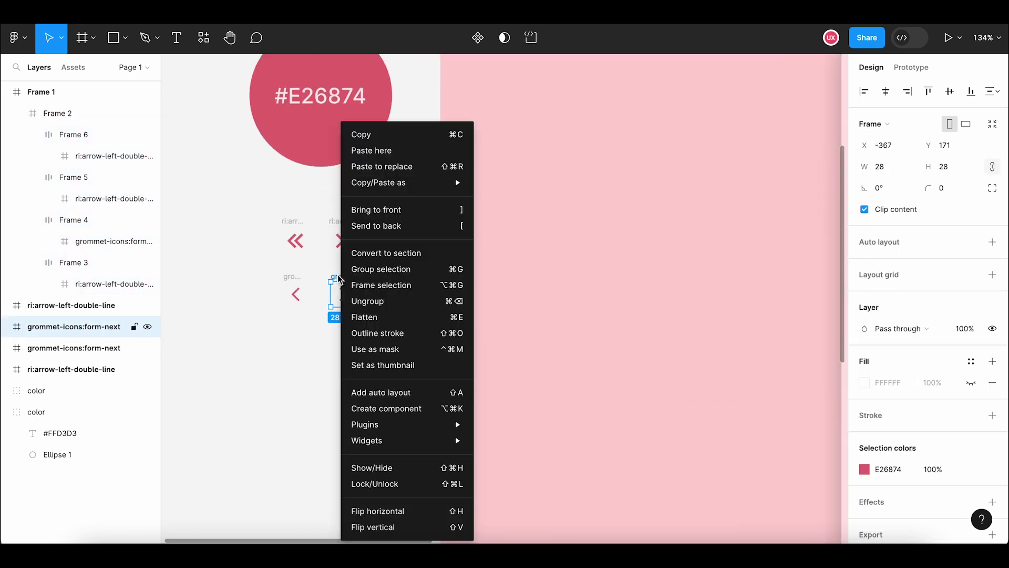
pyautogui.click(386, 131)
pyautogui.keyDown('ctrl'); pyautogui.scroll(-1, 397, 190); pyautogui.keyUp('ctrl')
pyautogui.hscroll(10, 338, 293)
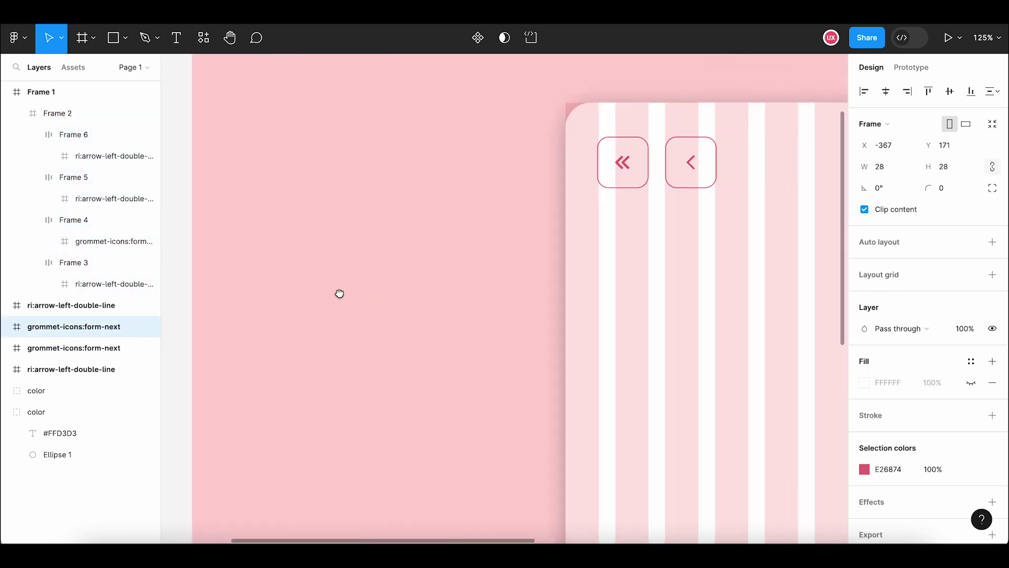
pyautogui.keyDown('ctrl'); pyautogui.scroll(-2, 484, 250); pyautogui.keyUp('ctrl')
pyautogui.keyDown('ctrl'); pyautogui.scroll(2, 487, 250); pyautogui.keyUp('ctrl')
pyautogui.keyDown('ctrl'); pyautogui.scroll(2, 569, 230); pyautogui.keyUp('ctrl')
pyautogui.click(554, 228)
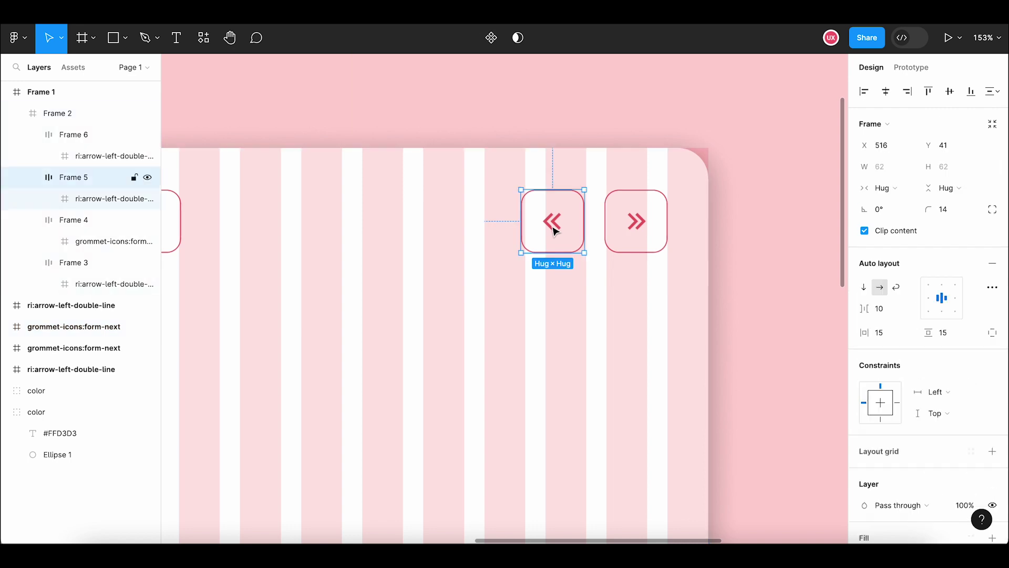
pyautogui.rightClick(555, 223)
pyautogui.click(597, 167)
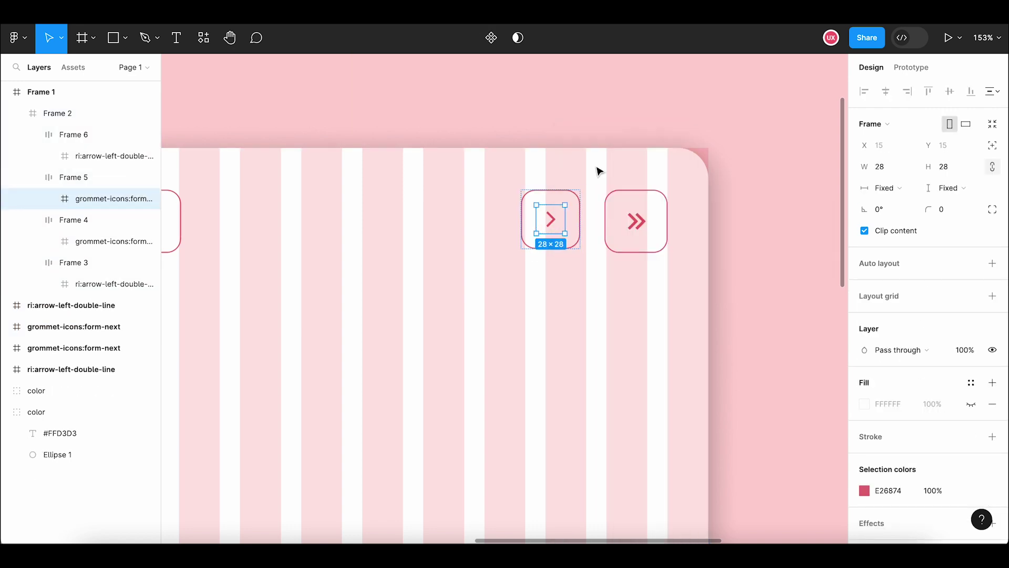
# - Resize the > button to 62 wide and nudge it slightly right
pyautogui.click(573, 245)
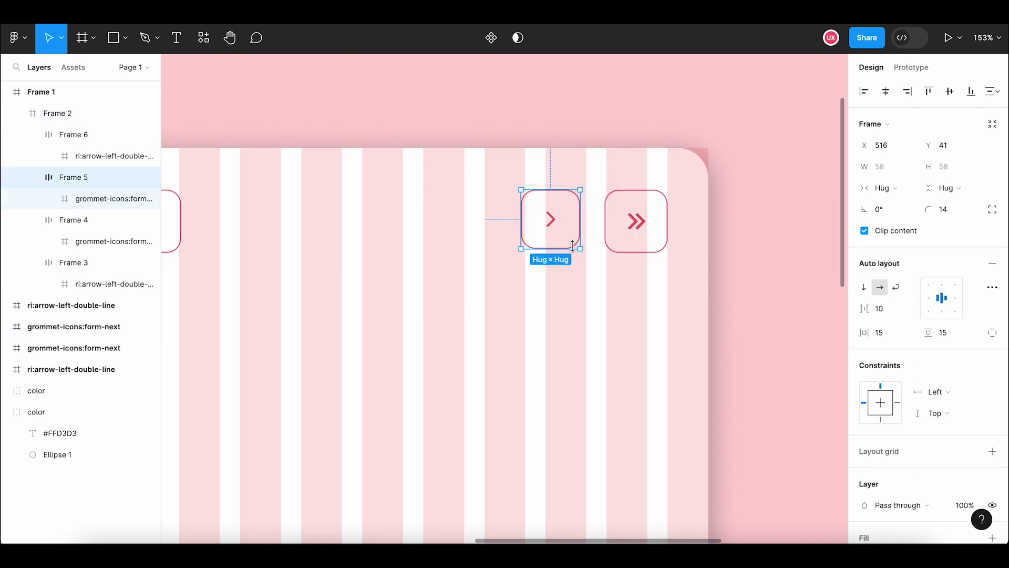
pyautogui.moveTo(568, 248); pyautogui.dragTo(587, 220)
pyautogui.click(889, 166)
pyautogui.write('62')
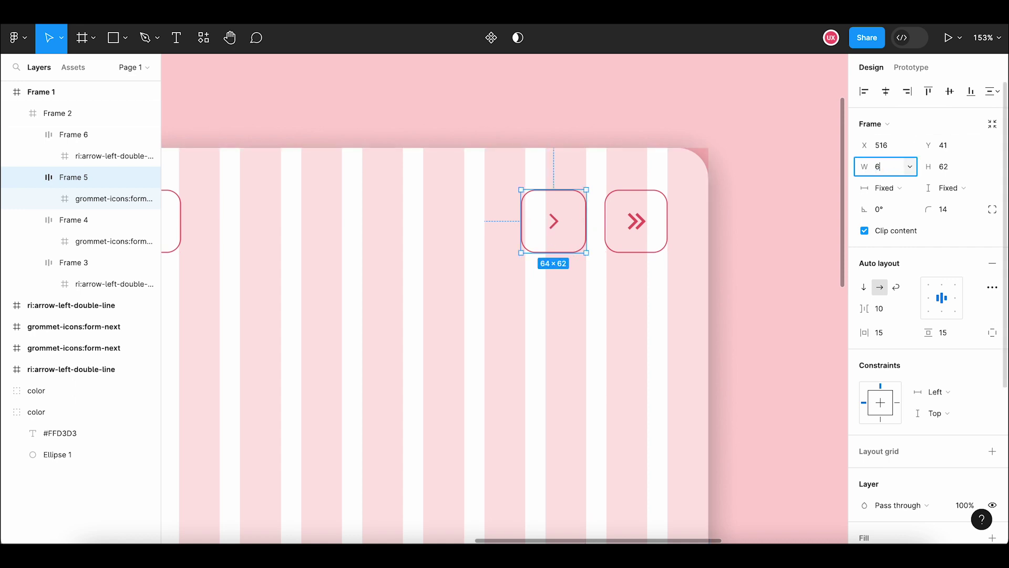
pyautogui.press('Return')
pyautogui.click(481, 366)
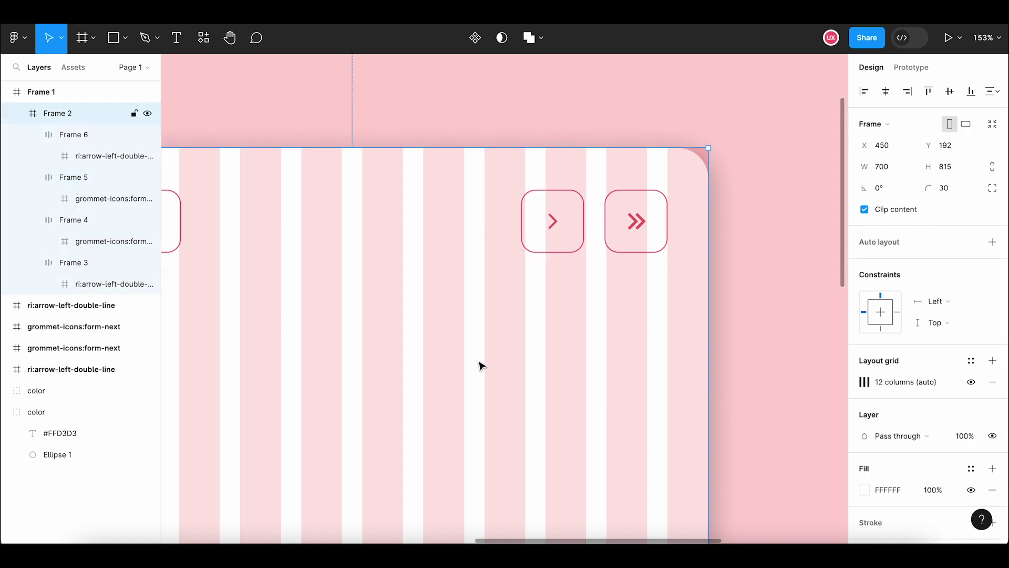
pyautogui.click(552, 249)
pyautogui.press('Right')
pyautogui.press('Right')
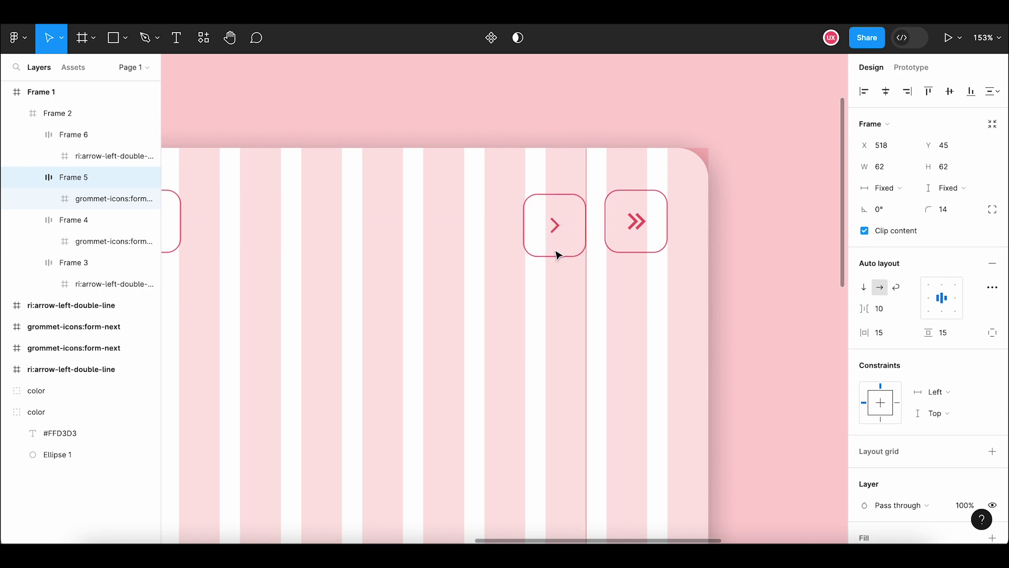
pyautogui.click(576, 295)
pyautogui.scroll(-5, 577, 297)
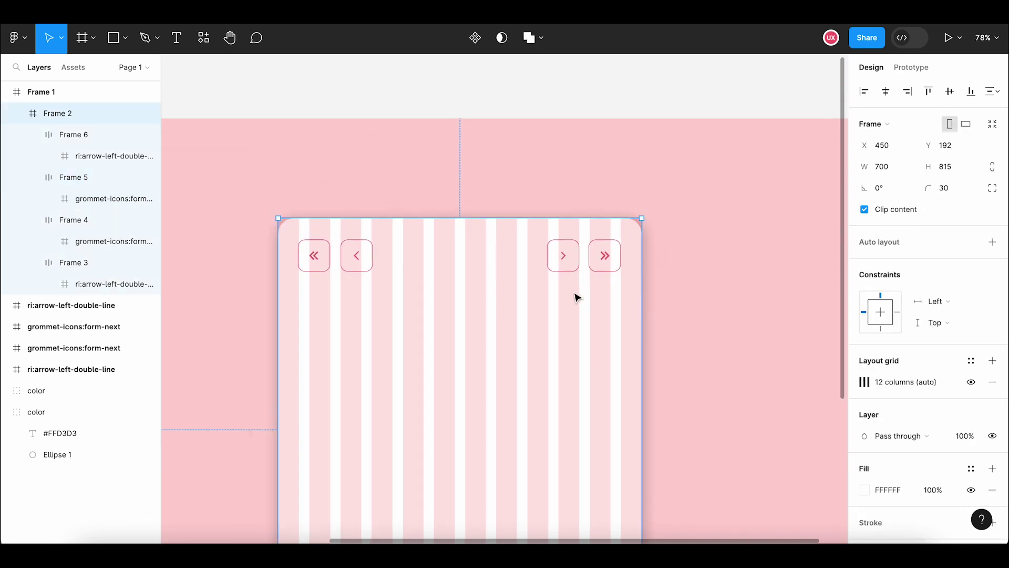
pyautogui.moveTo(538, 303); pyautogui.dragTo(534, 273)
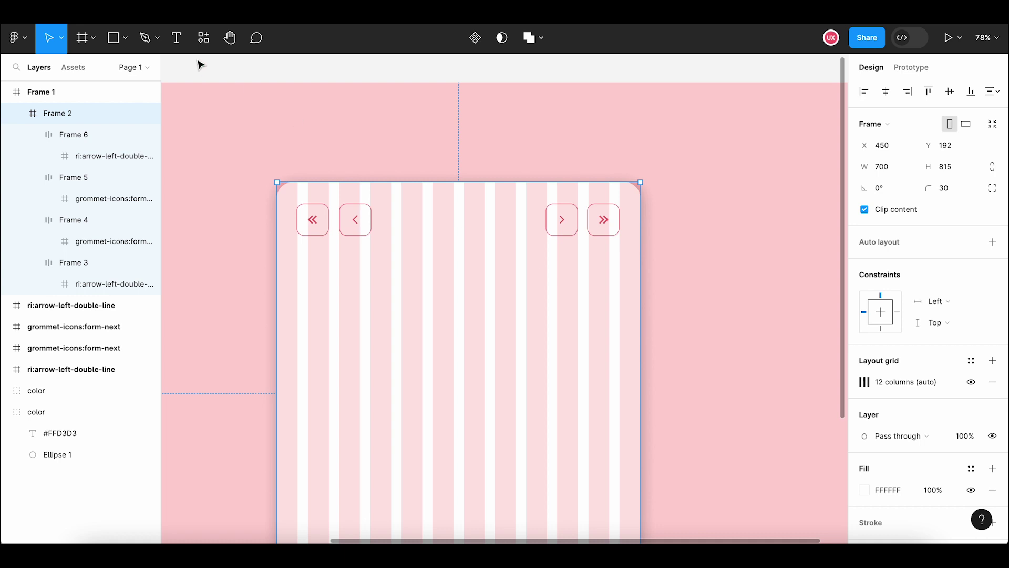
# - Add a 'November 2023' text heading between the arrow buttons
pyautogui.click(177, 37)
pyautogui.click(408, 218)
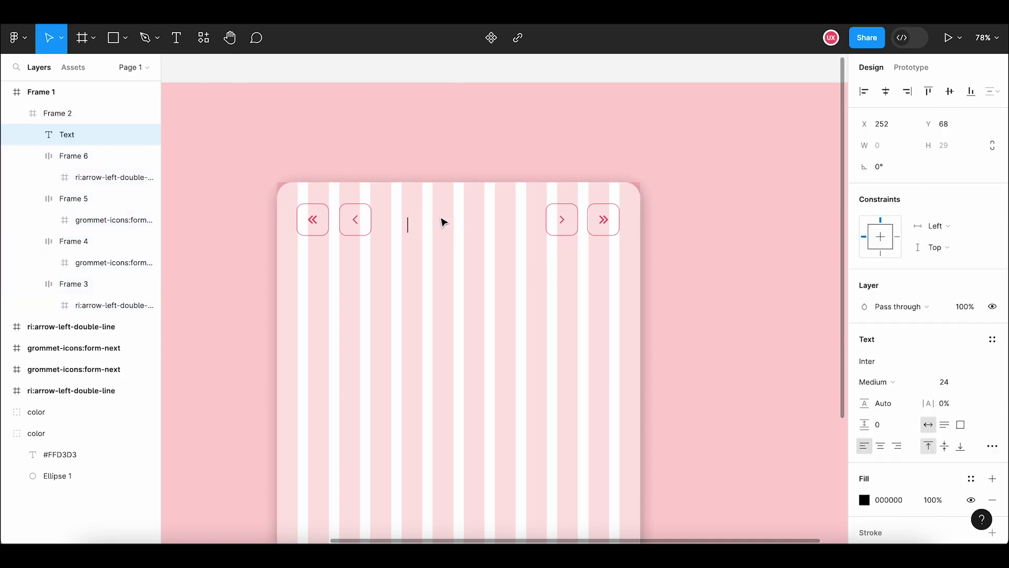
pyautogui.write('November')
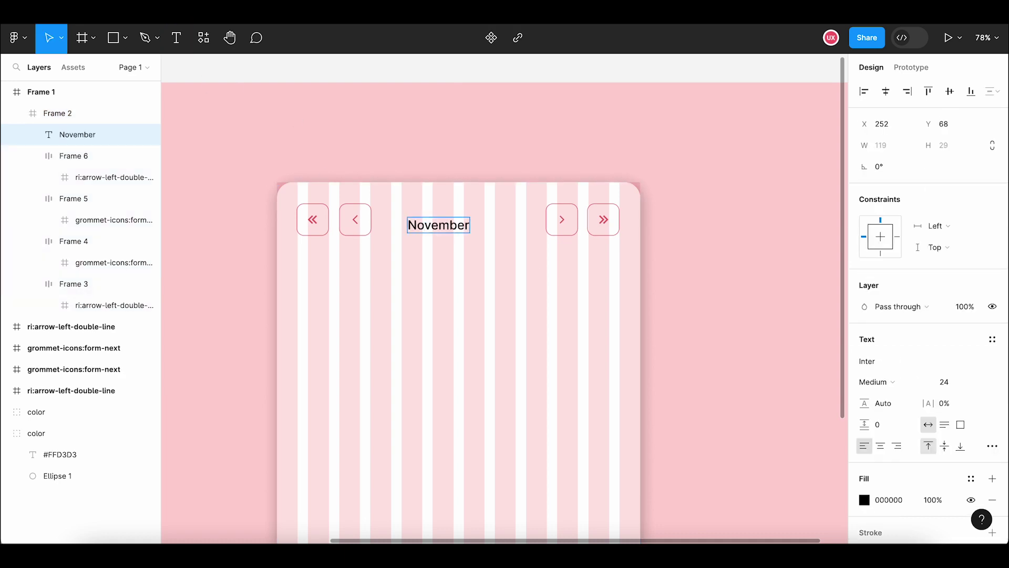
pyautogui.write(' 2023')
pyautogui.press('Escape')
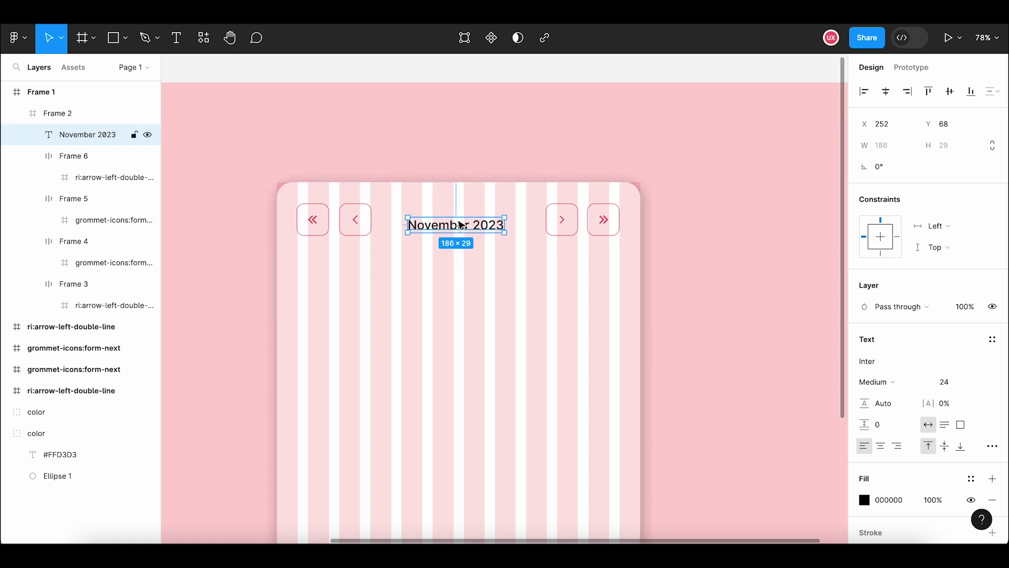
pyautogui.moveTo(455, 225); pyautogui.dragTo(457, 221)
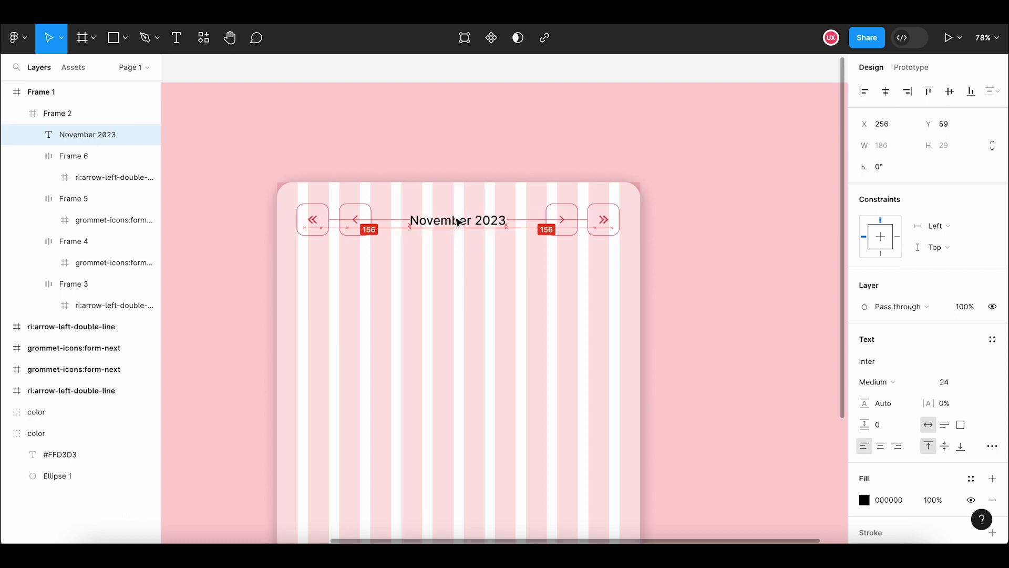
# - Style the heading at size 32 Semi Bold, centre it, and fill it with the pink document colour
pyautogui.click(952, 382)
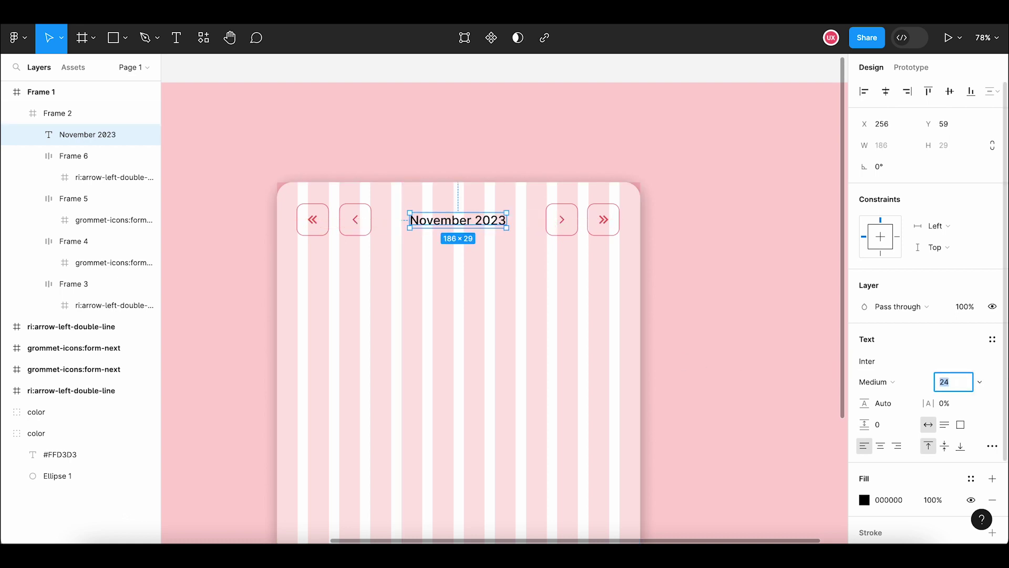
pyautogui.write('32')
pyautogui.press('Return')
pyautogui.click(876, 382)
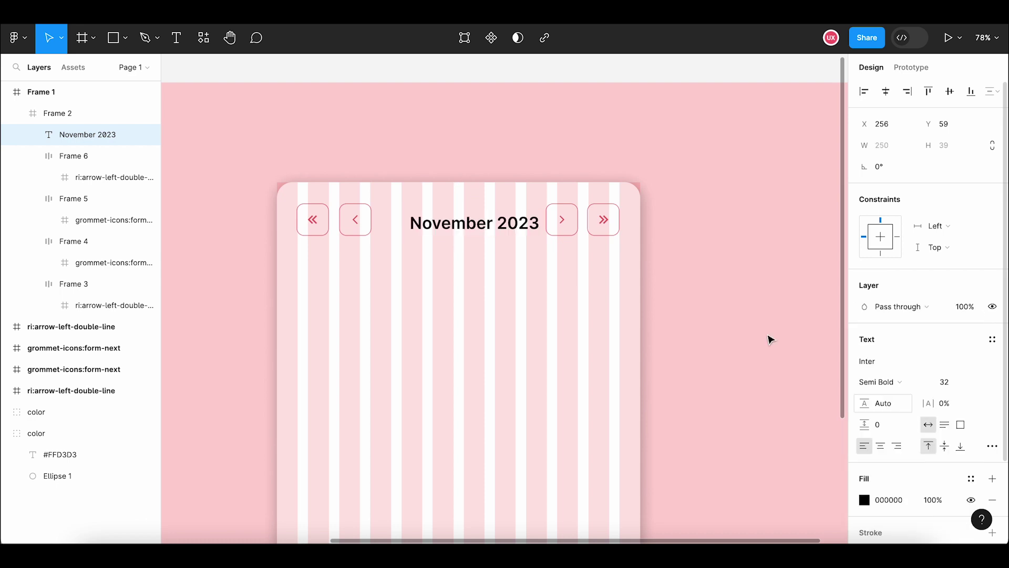
pyautogui.moveTo(457, 232); pyautogui.dragTo(442, 229)
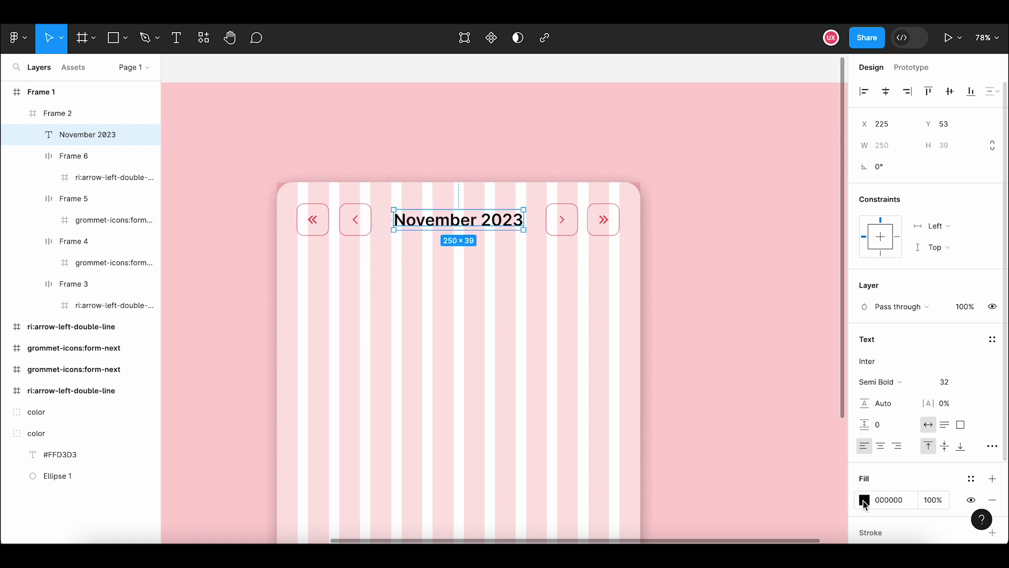
pyautogui.click(864, 500)
pyautogui.click(705, 473)
# - Draw a wide frame just below the November 2023 heading
pyautogui.click(543, 422)
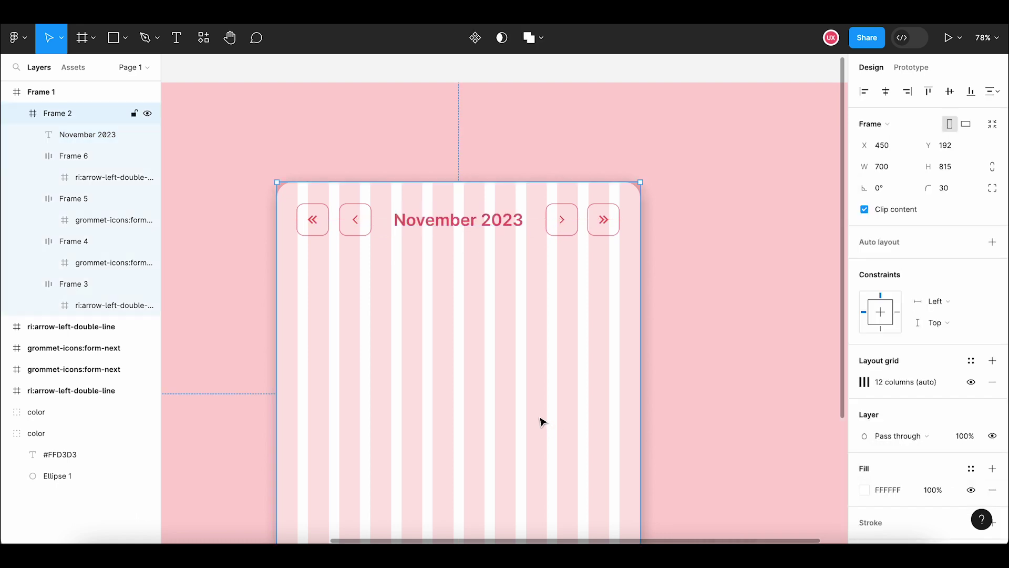
pyautogui.keyDown('ctrl'); pyautogui.scroll(-2, 543, 422); pyautogui.keyUp('ctrl')
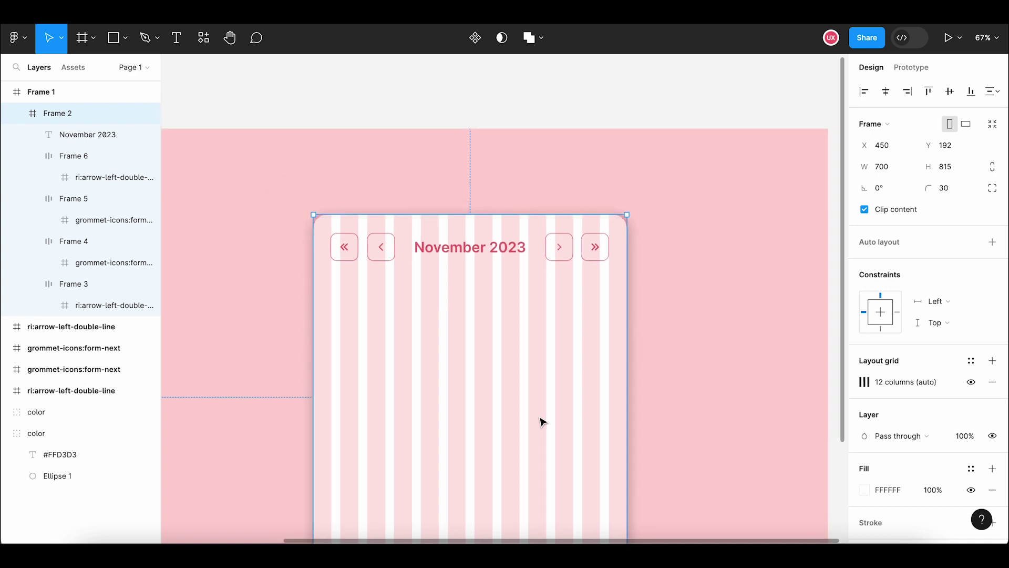
pyautogui.scroll(-3, 541, 419)
pyautogui.click(971, 382)
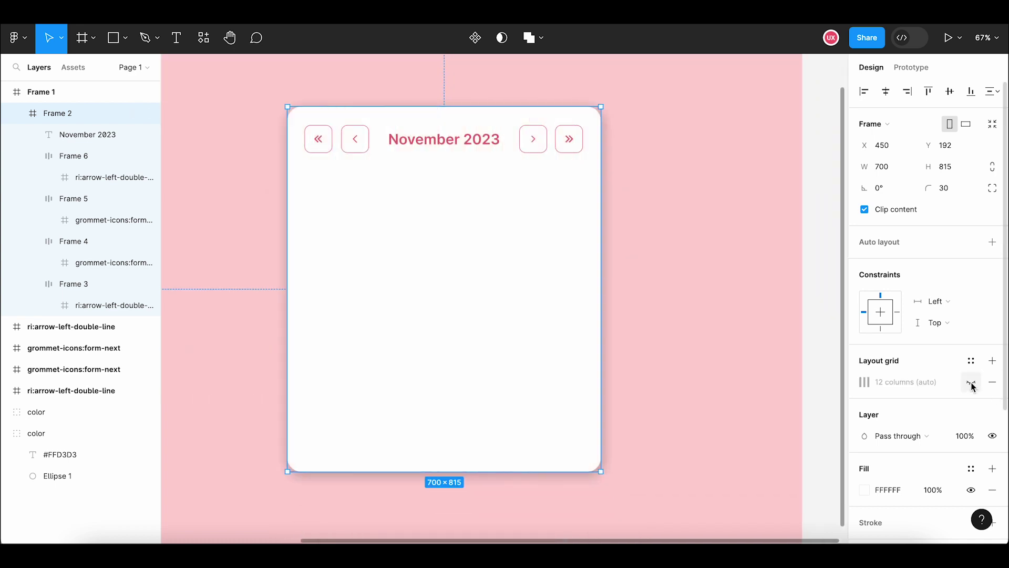
pyautogui.click(971, 382)
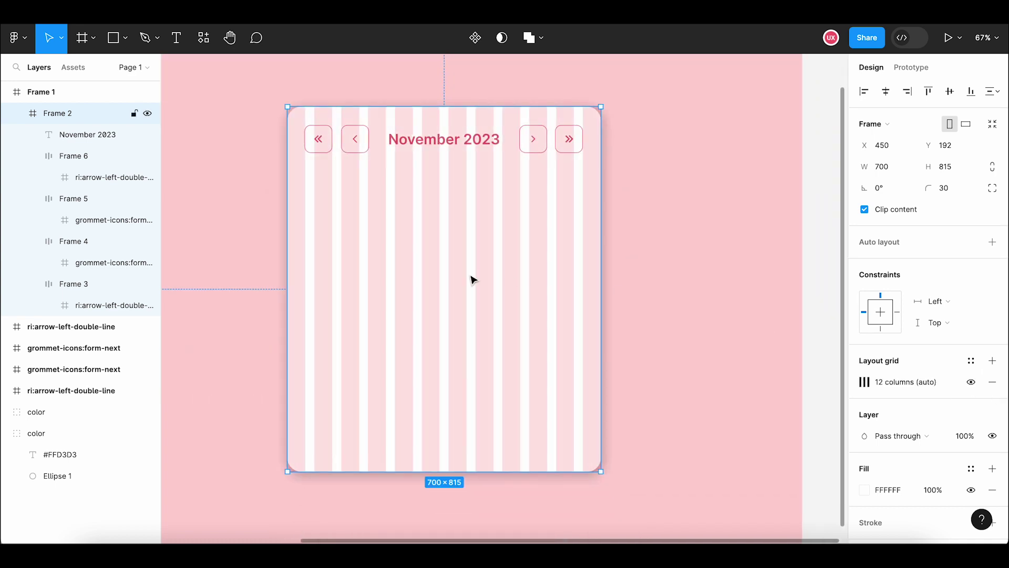
pyautogui.click(95, 42)
pyautogui.click(97, 70)
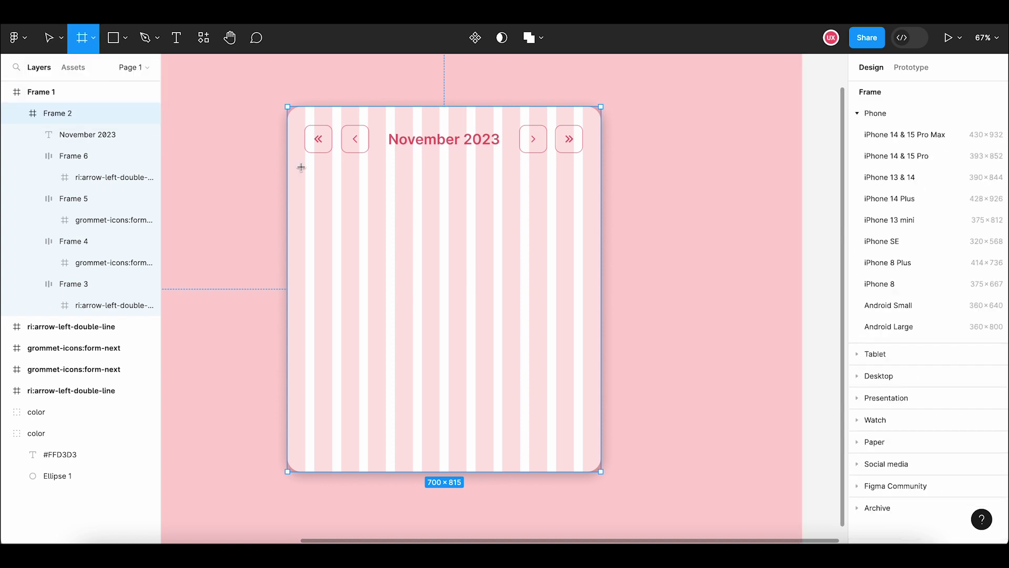
pyautogui.moveTo(305, 177); pyautogui.dragTo(584, 208)
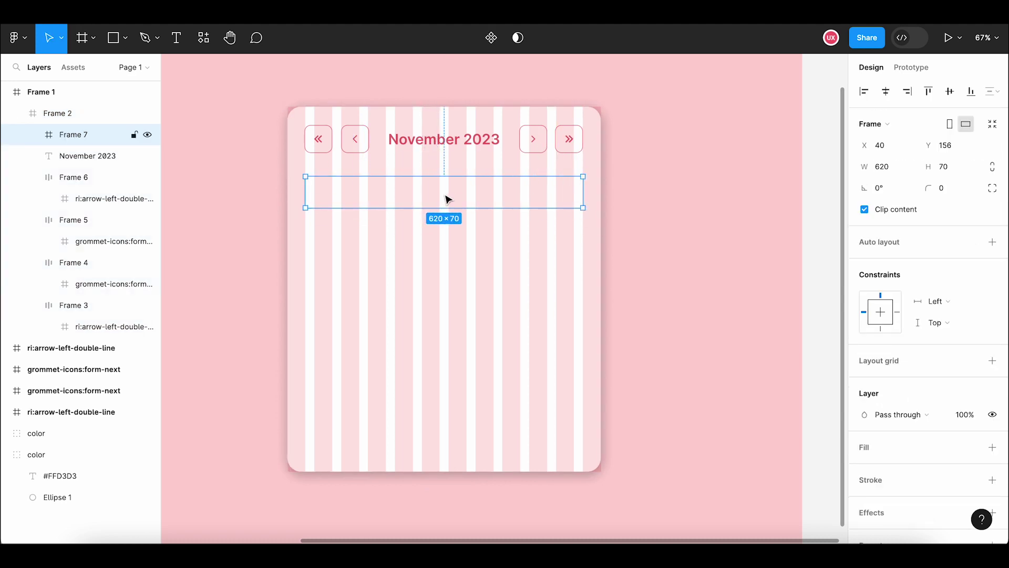
pyautogui.moveTo(446, 200); pyautogui.dragTo(447, 196)
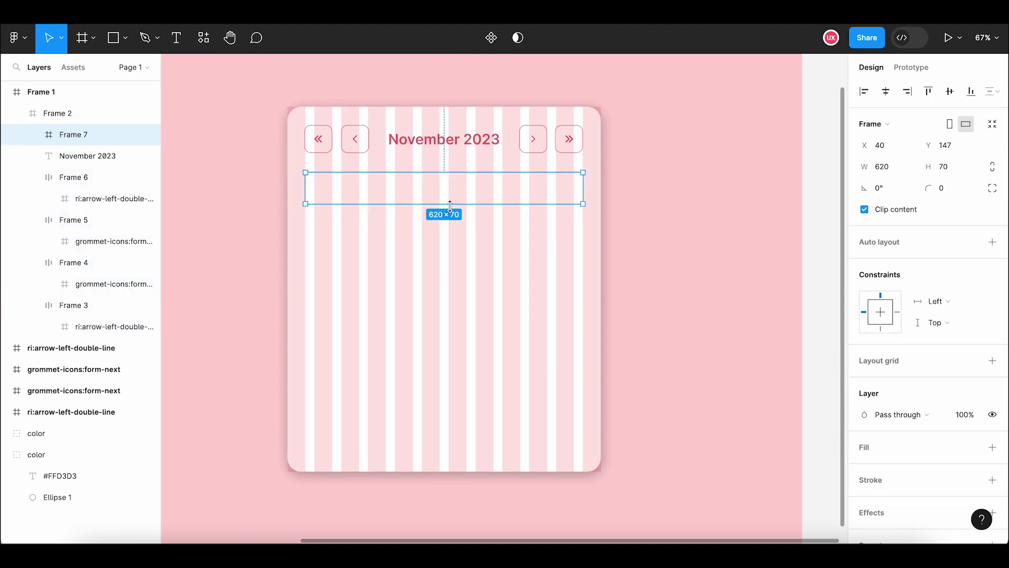
# - Set the new frame's height to 62 and rename it 'Days'
pyautogui.click(955, 169)
pyautogui.write('62')
pyautogui.press('Return')
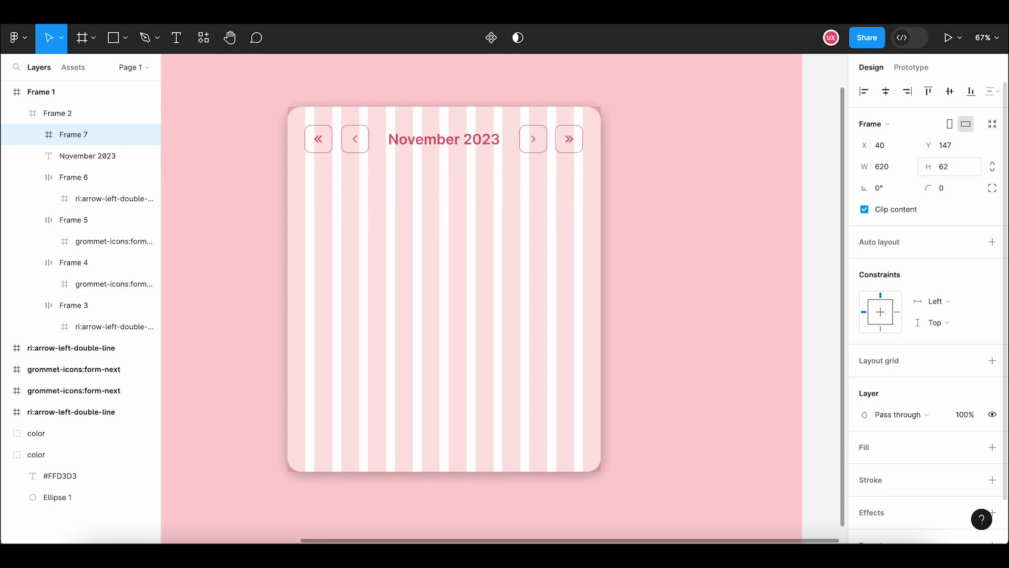
pyautogui.scroll(5, 347, 169)
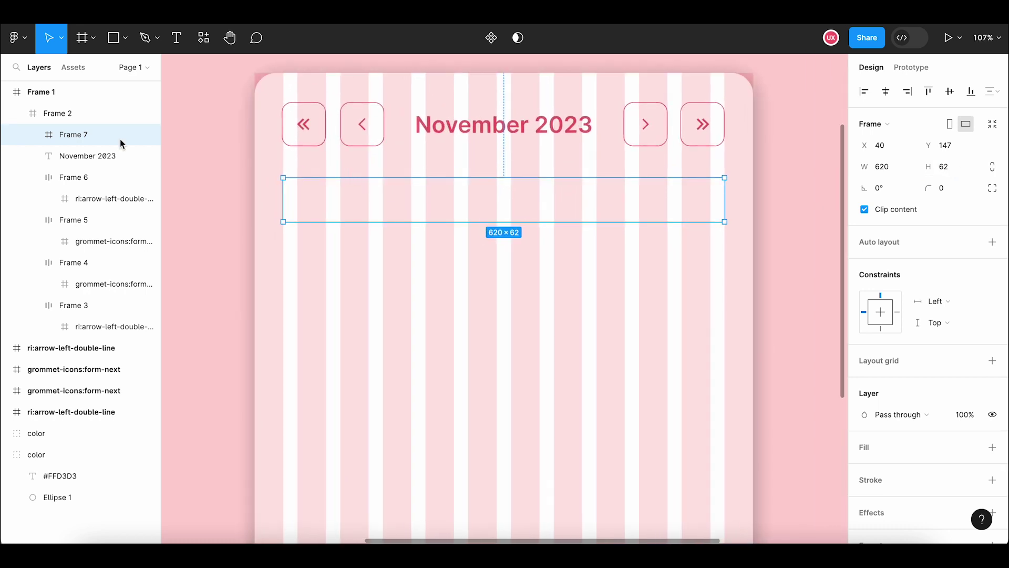
pyautogui.doubleClick(71, 135)
pyautogui.write('Days')
pyautogui.press('Return')
# - Copy the « button and paste it into the Days frame
pyautogui.click(311, 145)
pyautogui.hotkey('ctrl', 'c')
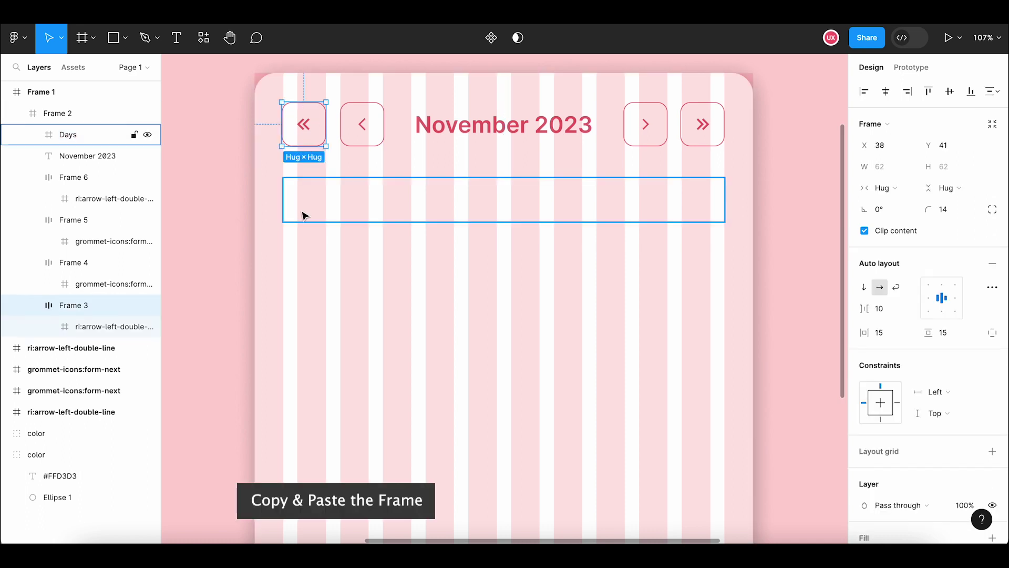
pyautogui.click(329, 202)
pyautogui.hotkey('ctrl', 'v')
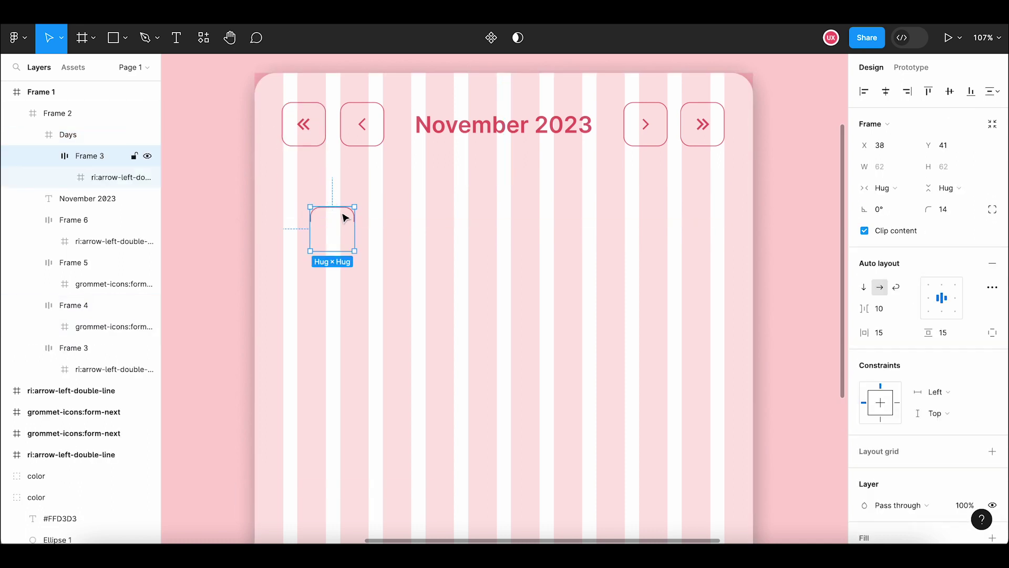
pyautogui.moveTo(343, 214)
pyautogui.mouseDown()
pyautogui.moveTo(333, 187)
pyautogui.moveTo(316, 187)
pyautogui.mouseUp()
# - Give the Days frame middle-left auto layout and stretch it across the card
pyautogui.click(421, 198)
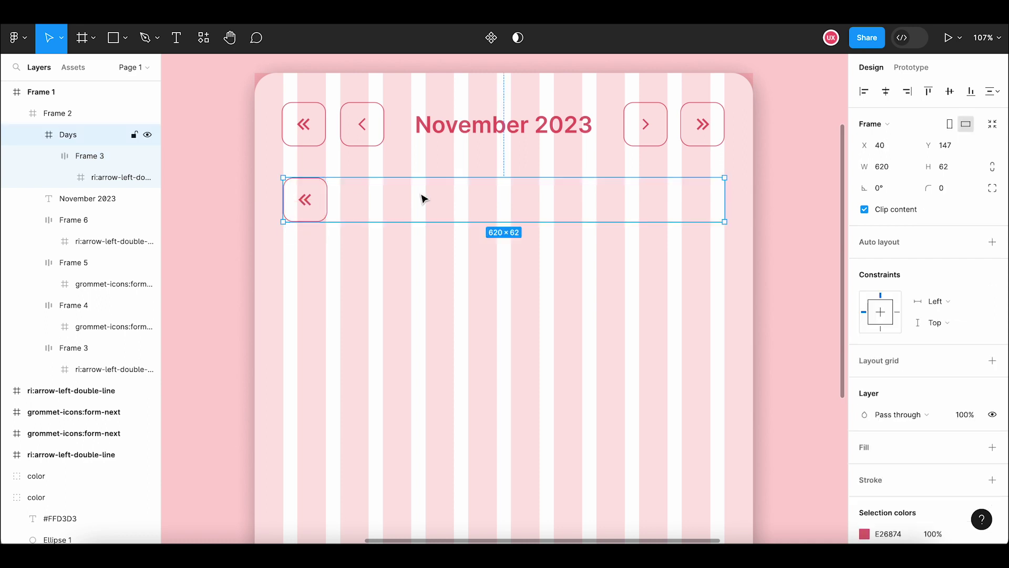
pyautogui.click(992, 242)
pyautogui.click(928, 298)
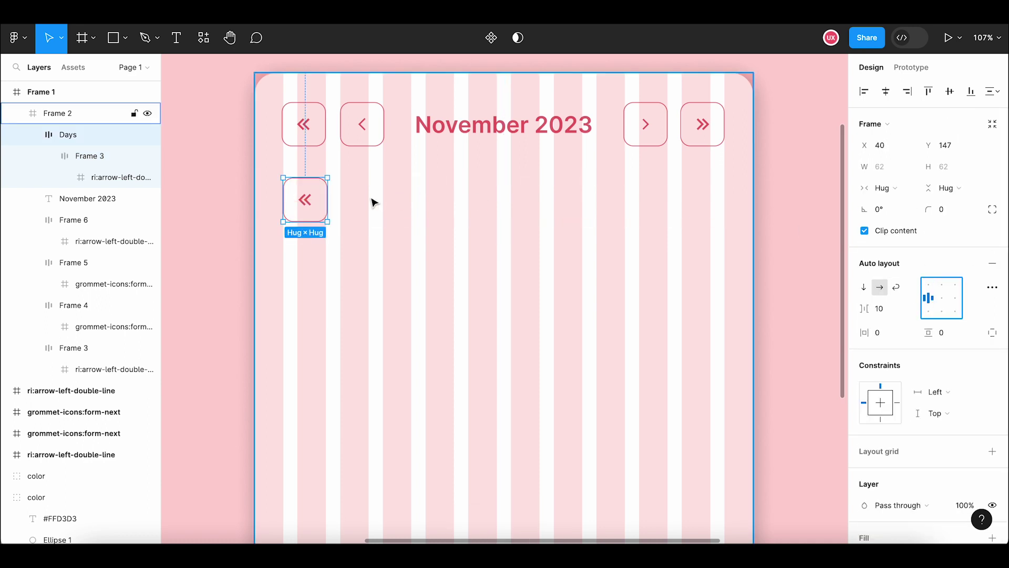
pyautogui.moveTo(327, 195); pyautogui.dragTo(725, 195)
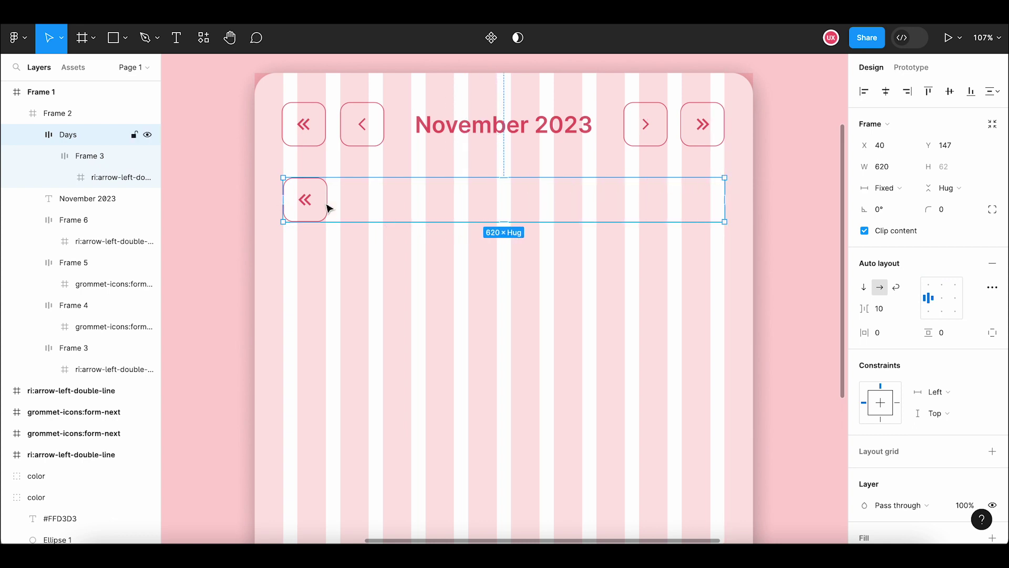
# - Rename the copied button inside Days to 'Day'
pyautogui.click(304, 207)
pyautogui.click(91, 155)
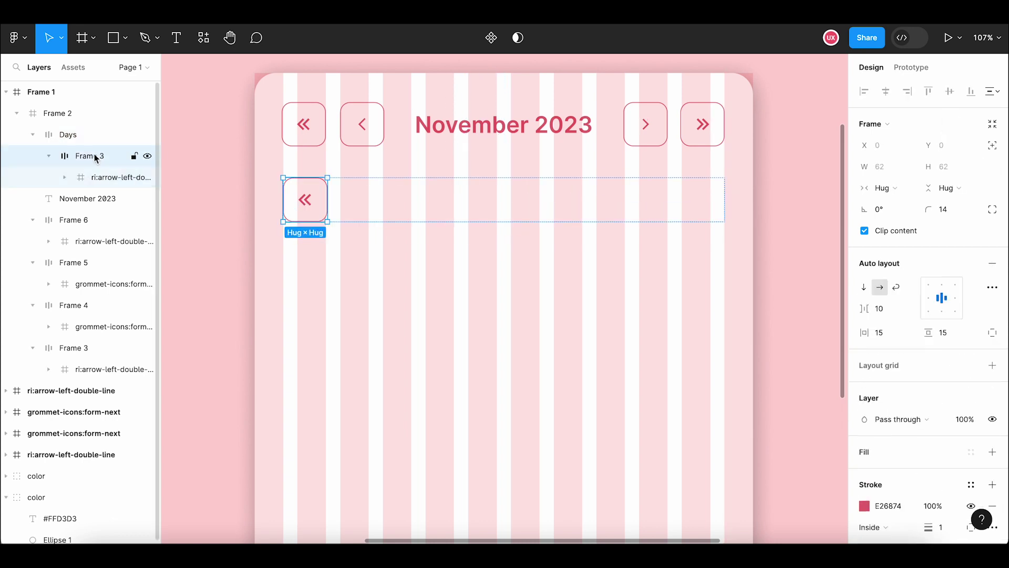
pyautogui.doubleClick(89, 156)
pyautogui.write('Day')
pyautogui.press('Return')
# - Delete the arrow icon from the Day cell and add a 'Mo' text label inside it
pyautogui.click(107, 179)
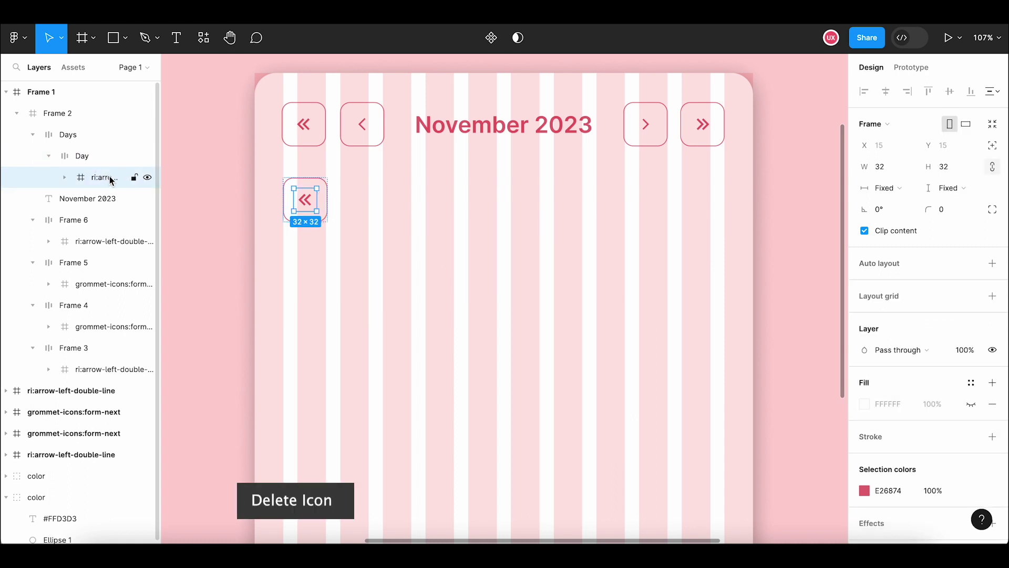
pyautogui.press('Delete')
pyautogui.click(79, 156)
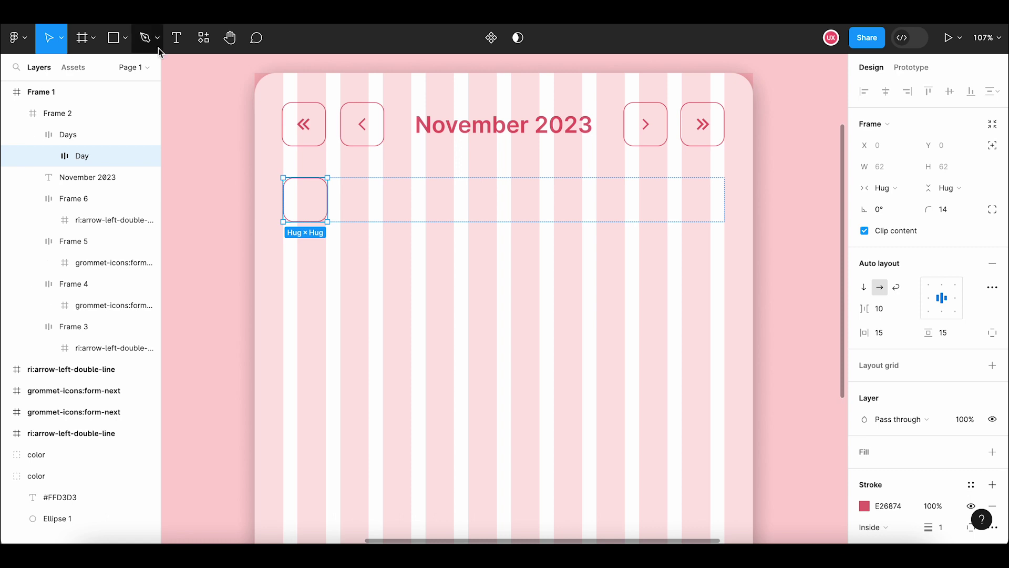
pyautogui.click(177, 41)
pyautogui.click(305, 199)
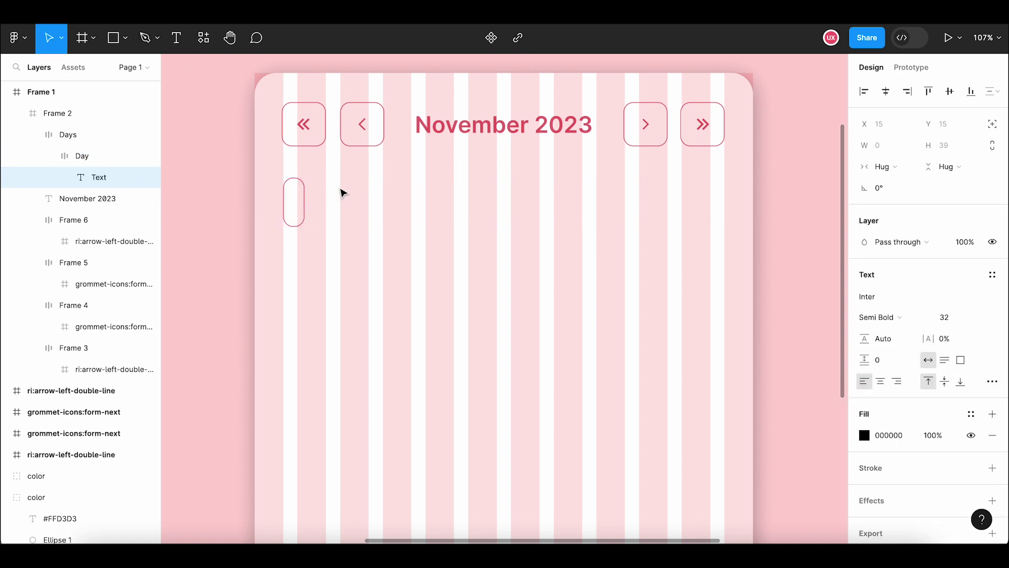
pyautogui.write('Mo')
pyautogui.press('Escape')
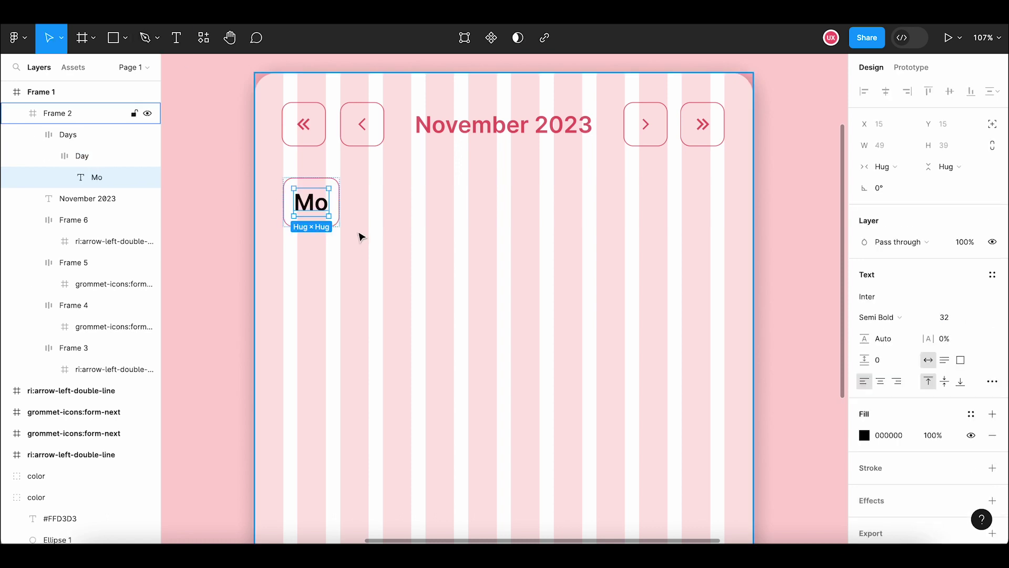
# - Set the Mo label to Medium weight, size 28, with 50% fill opacity
pyautogui.click(894, 317)
pyautogui.click(896, 301)
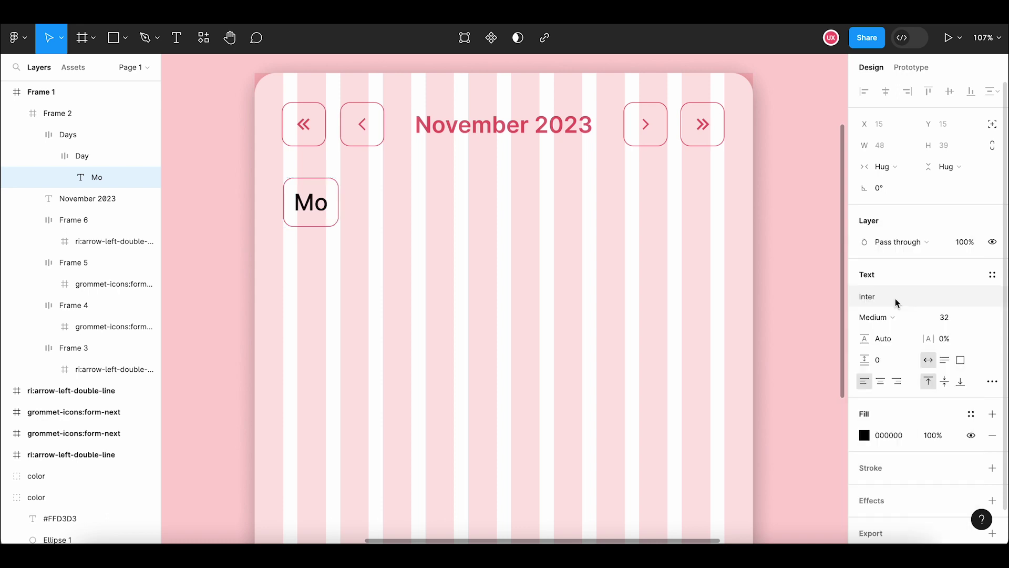
pyautogui.click(949, 317)
pyautogui.write('28')
pyautogui.press('Return')
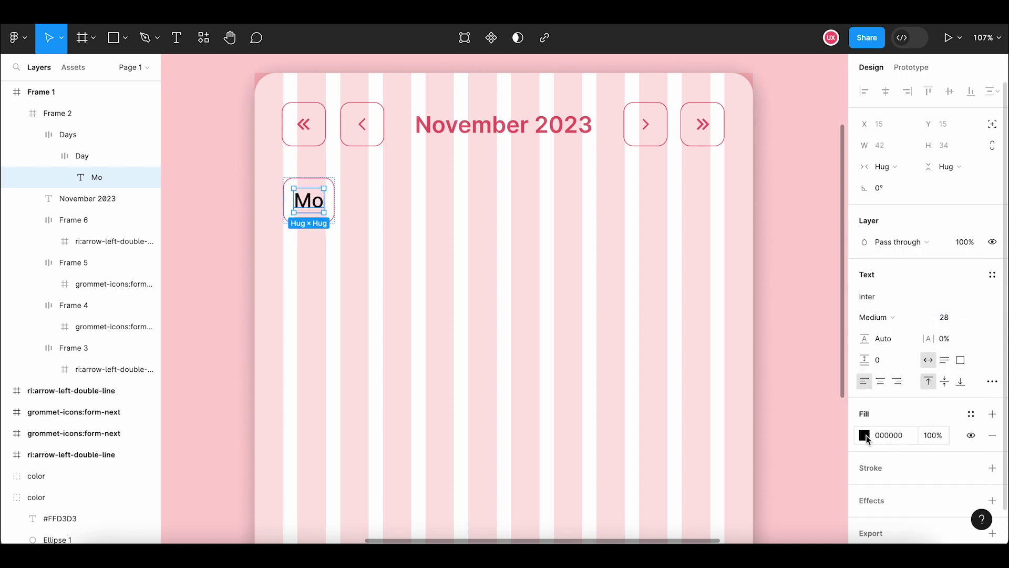
pyautogui.click(865, 436)
pyautogui.click(933, 436)
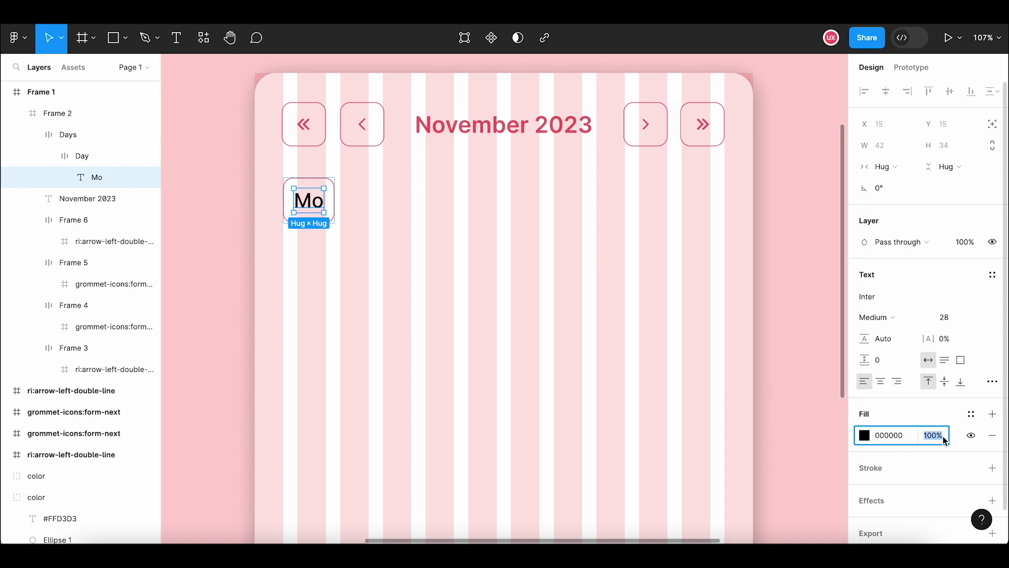
pyautogui.write('50')
pyautogui.press('Return')
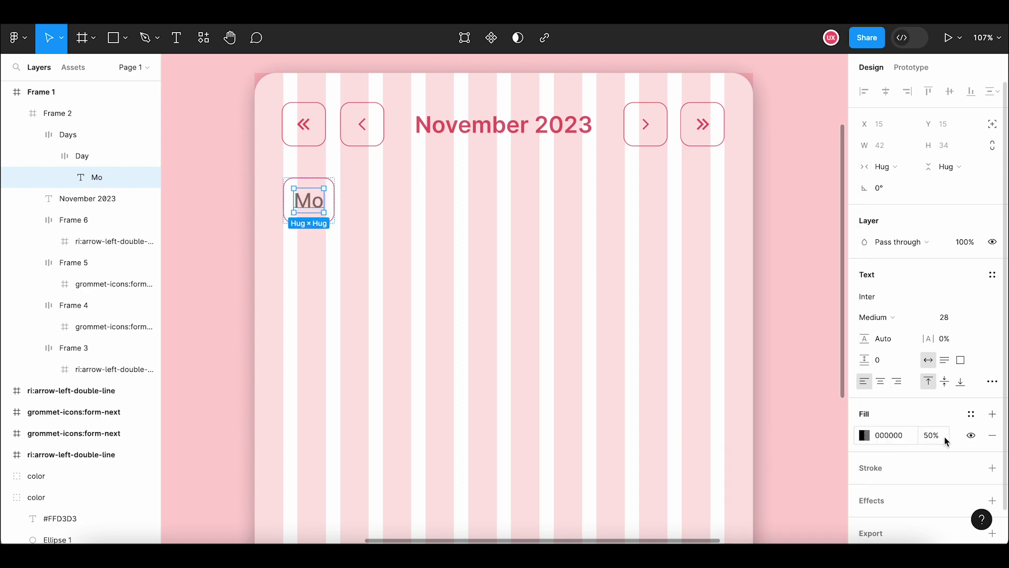
# - Give the Mo day cell a fixed width of 62
pyautogui.click(366, 181)
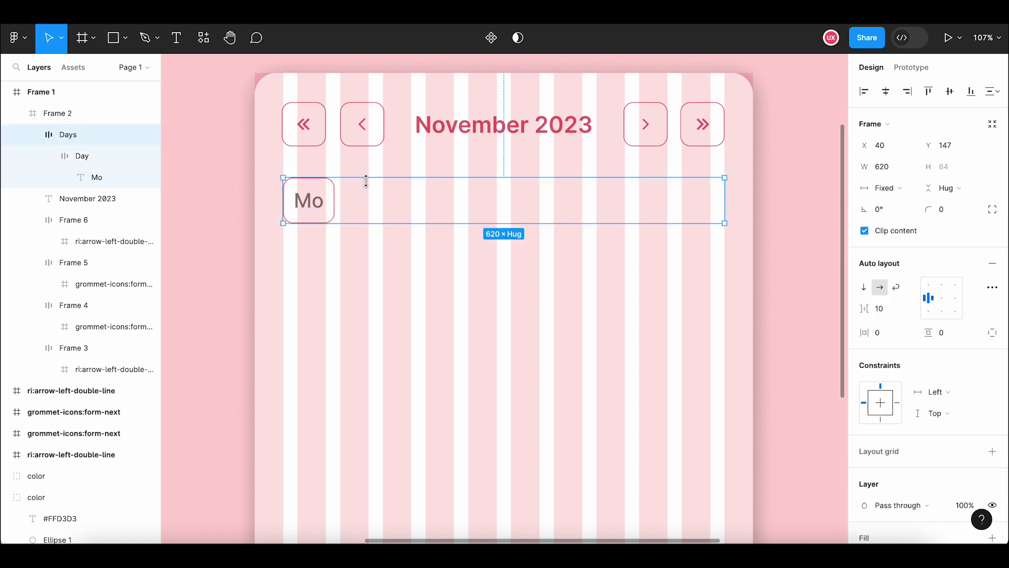
pyautogui.click(334, 214)
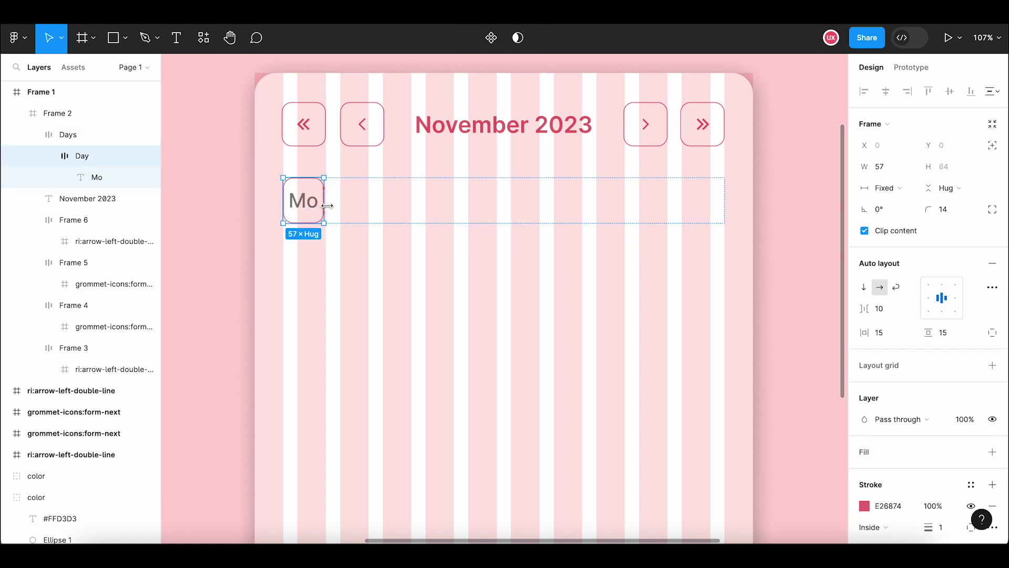
pyautogui.moveTo(335, 206); pyautogui.dragTo(328, 206)
pyautogui.click(882, 167)
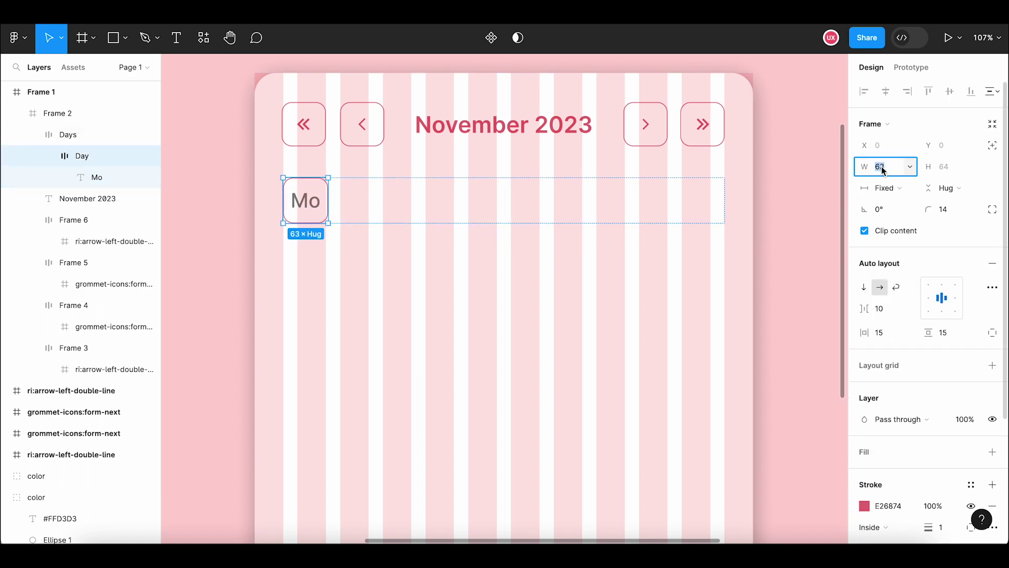
pyautogui.press('Return')
# - Hide the Mo day cell's pink stroke outline
pyautogui.press('Escape')
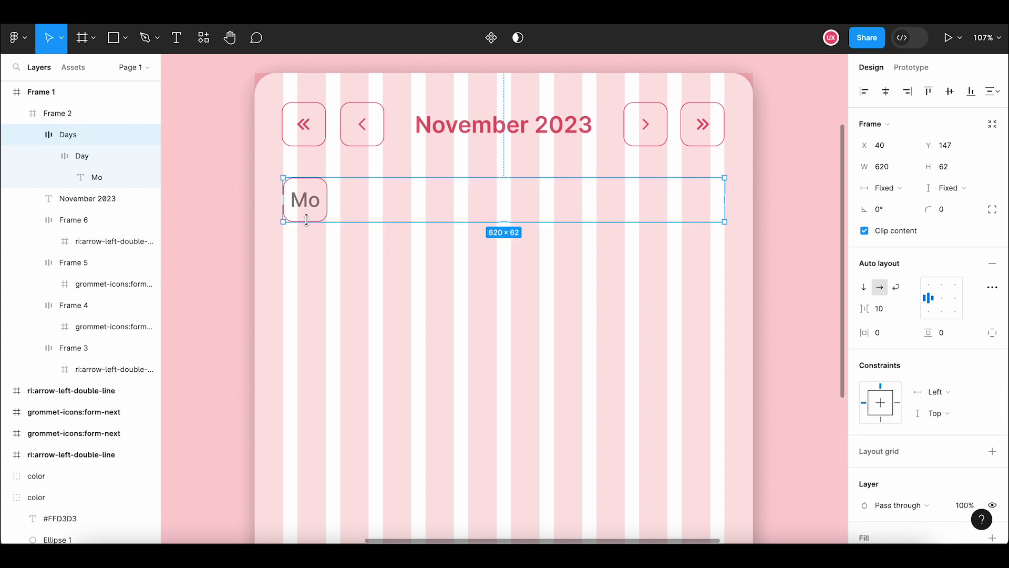
pyautogui.click(322, 221)
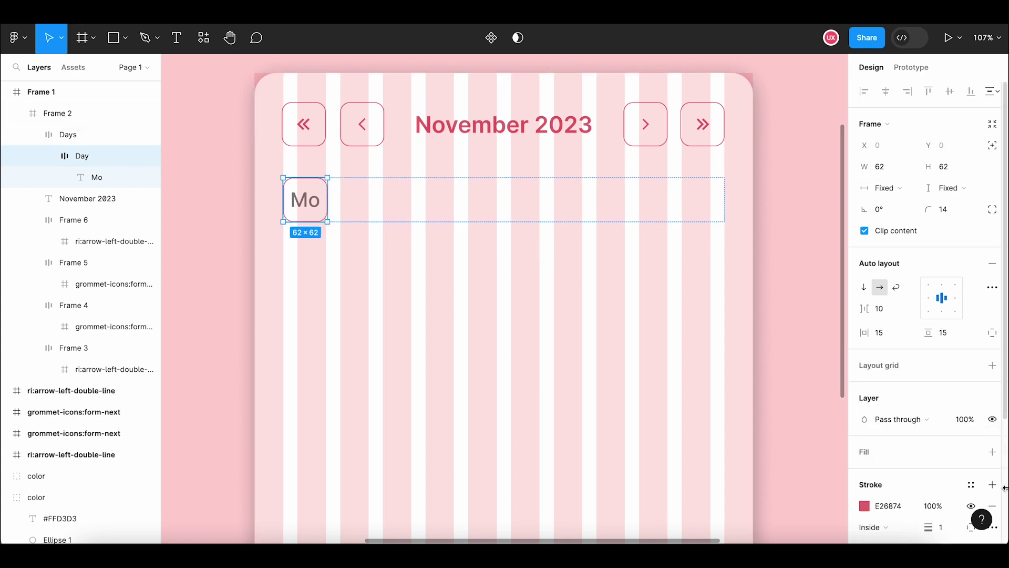
pyautogui.scroll(-5, 1004, 488)
pyautogui.click(972, 334)
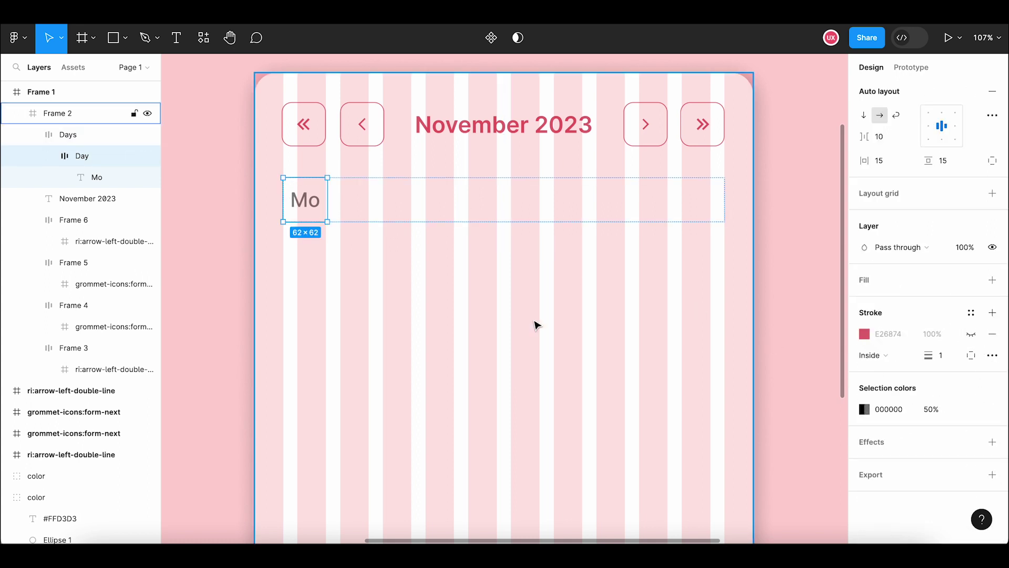
pyautogui.click(537, 325)
pyautogui.click(314, 210)
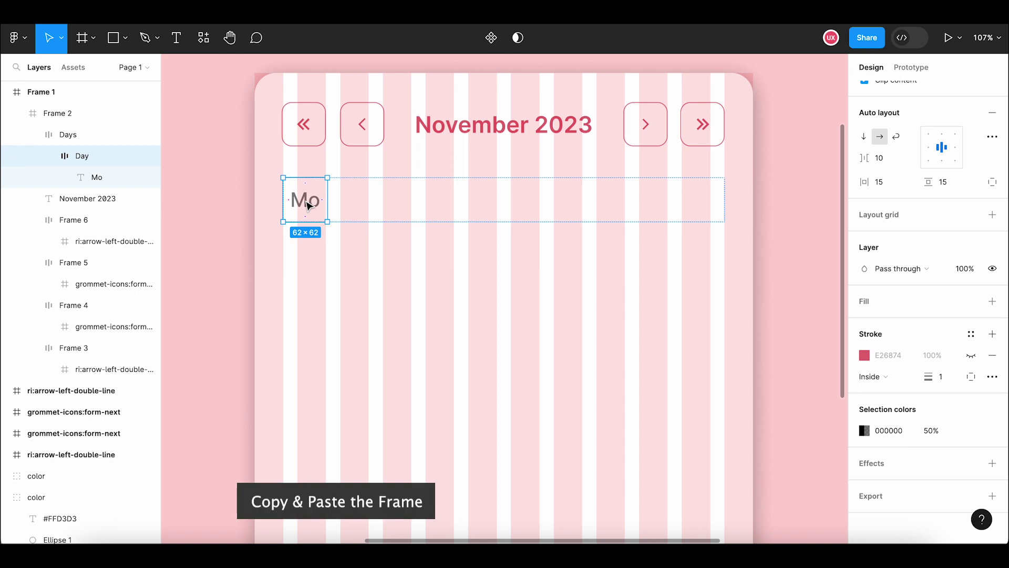
# - Paste copies of the Mo cell into the Days row and relabel them Tu, We, Th, Fr, Sa
pyautogui.hotkey('ctrl', 'v')
pyautogui.hotkey('ctrl', 'v')
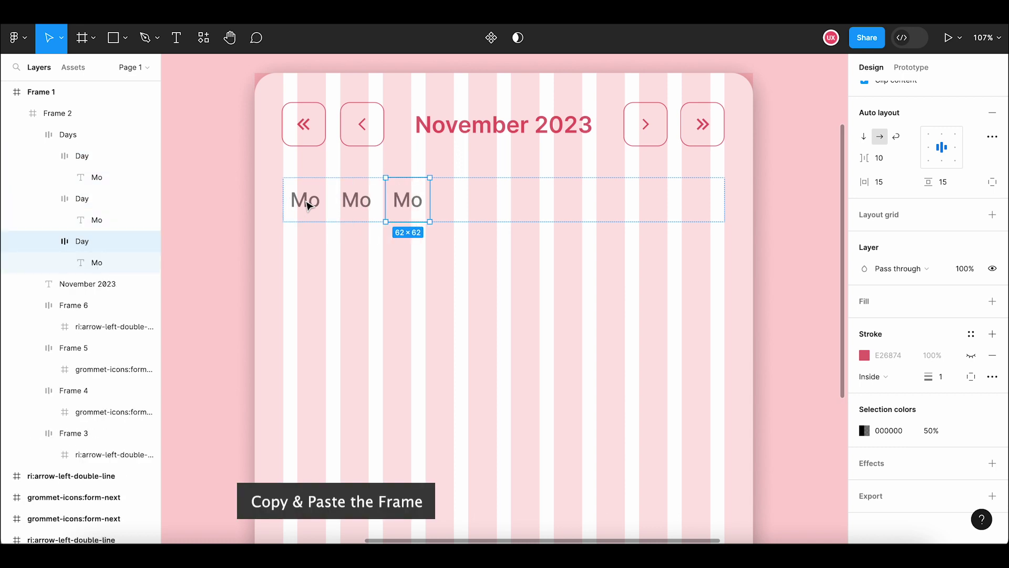
pyautogui.hotkey('ctrl', 'v')
pyautogui.hotkey('ctrl', 'v')
pyautogui.hotkey('ctrl', 'v')
pyautogui.hotkey('ctrl', 'v')
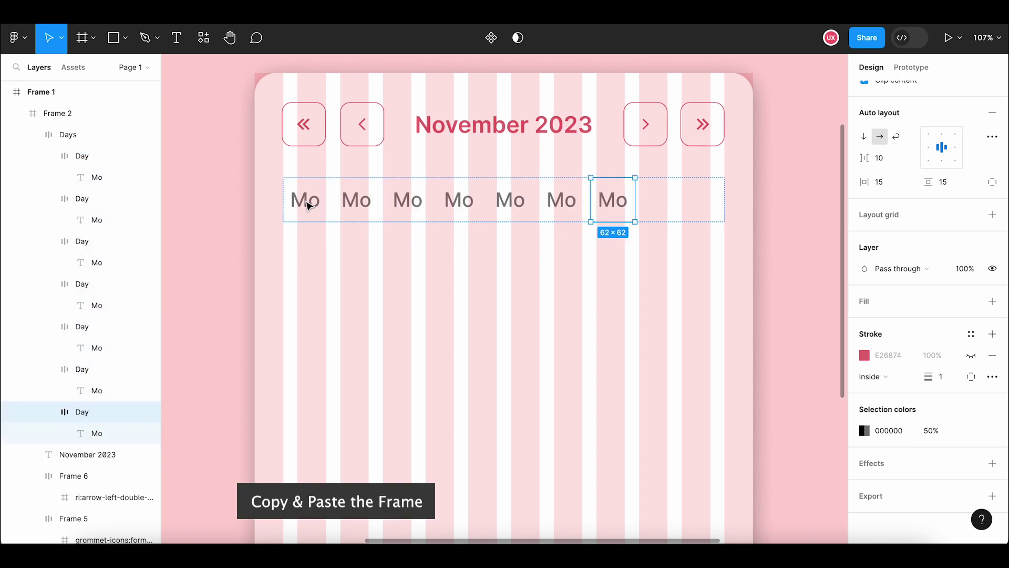
pyautogui.doubleClick(356, 203)
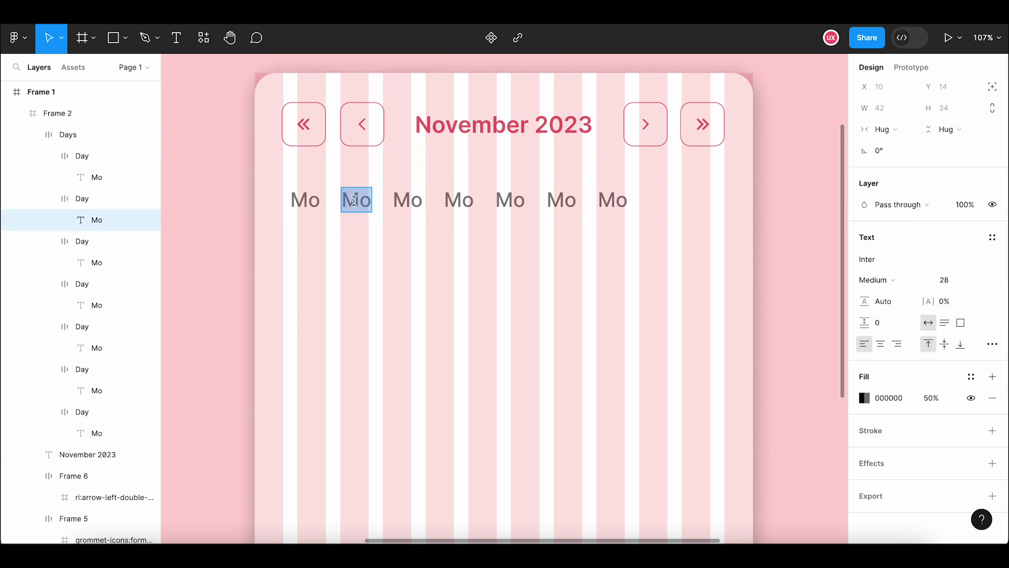
pyautogui.write('Tu')
pyautogui.doubleClick(396, 202)
pyautogui.write('W')
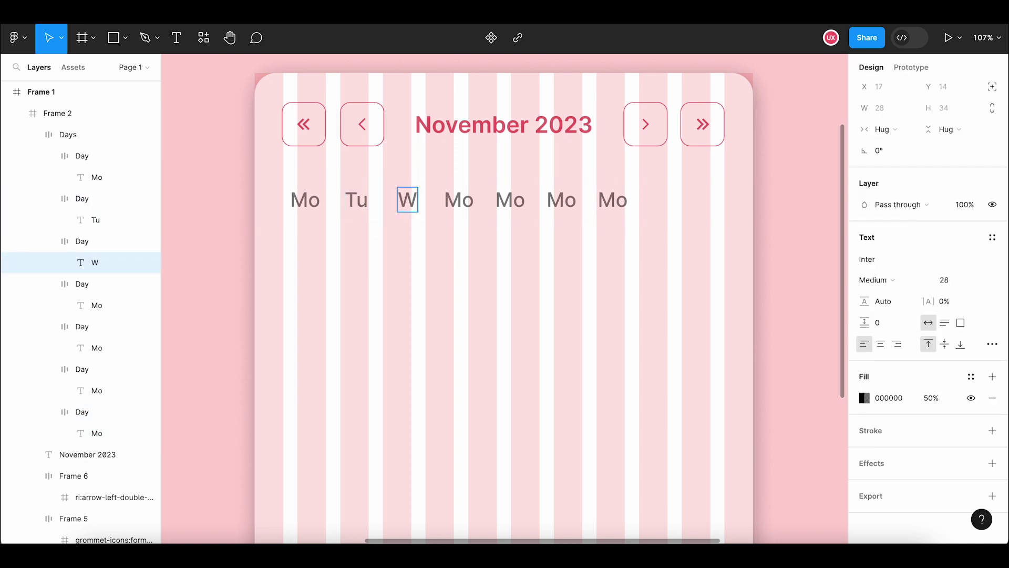
pyautogui.write('e')
pyautogui.doubleClick(459, 202)
pyautogui.doubleClick(458, 201)
pyautogui.write('Th')
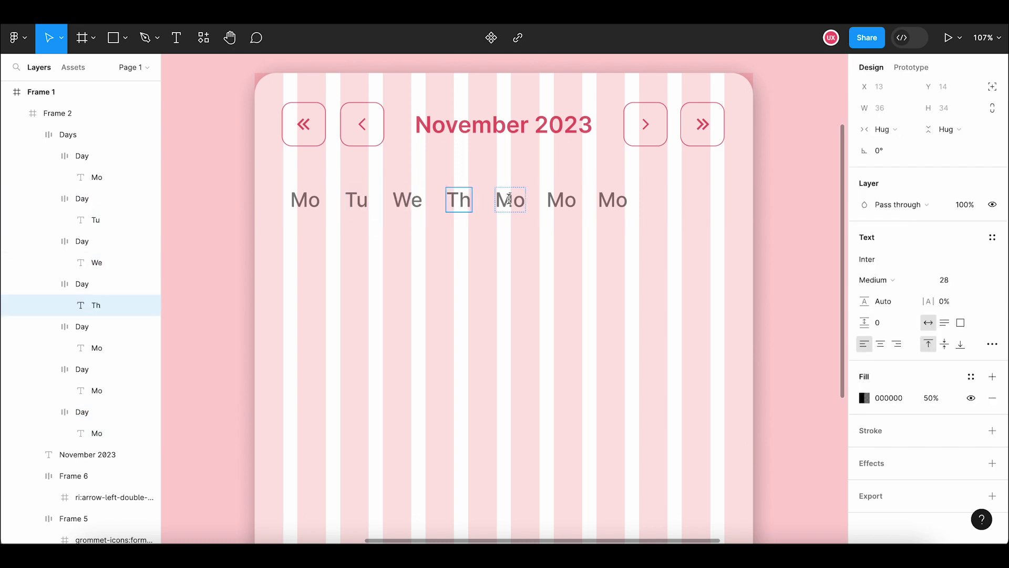
pyautogui.doubleClick(509, 201)
pyautogui.write('Fr')
pyautogui.doubleClick(561, 201)
pyautogui.write('Sa')
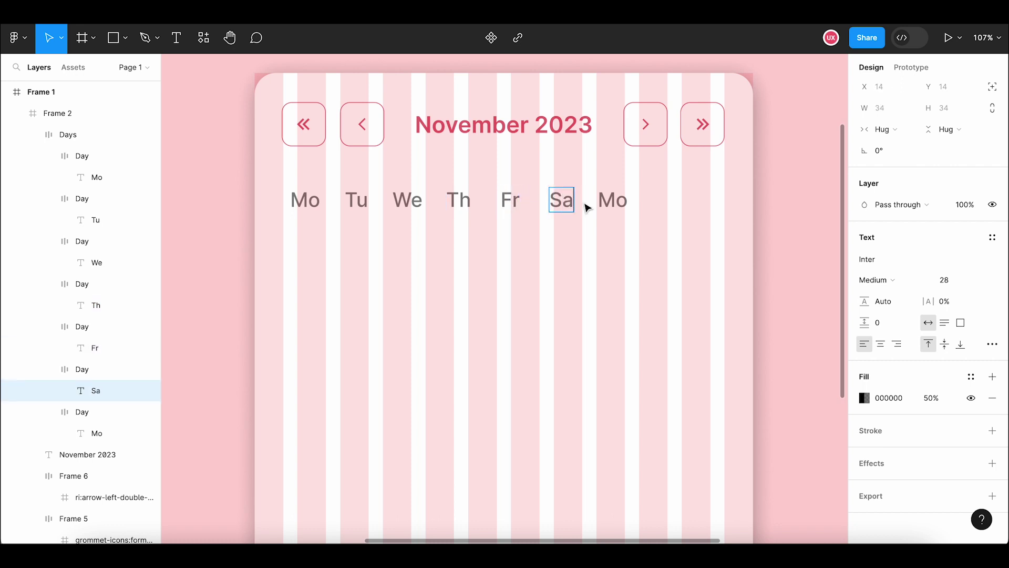
pyautogui.doubleClick(612, 201)
# - Label the last cell 'Su' and widen the Days row item spacing to about 31
pyautogui.write('Su')
pyautogui.click(617, 267)
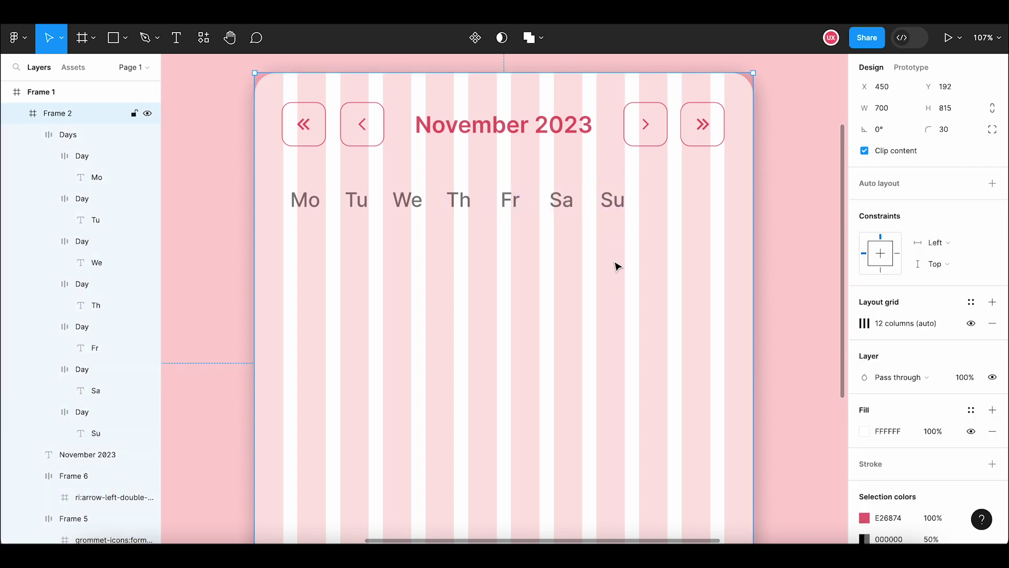
pyautogui.click(545, 212)
pyautogui.moveTo(867, 251); pyautogui.dragTo(892, 249)
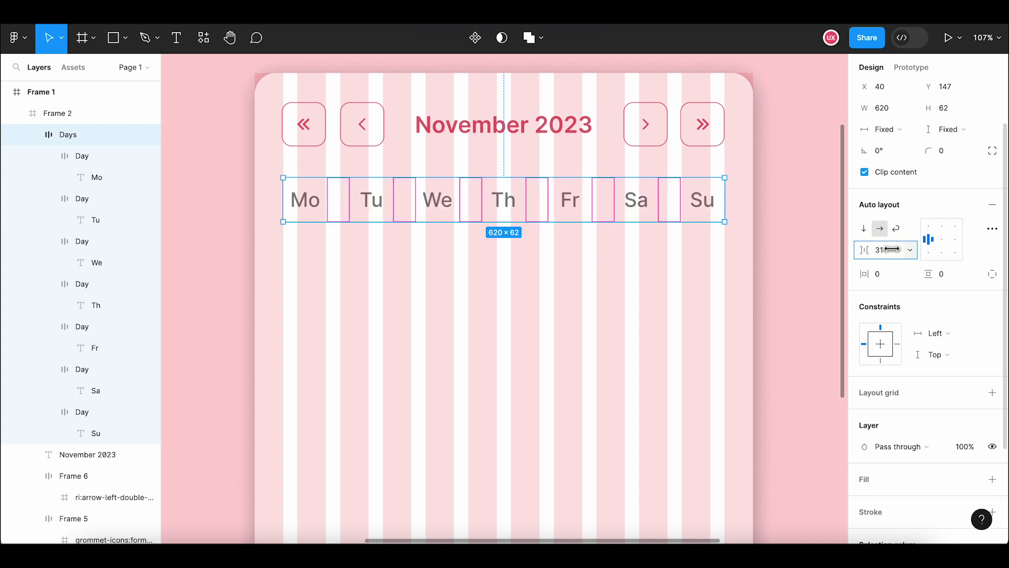
pyautogui.click(705, 202)
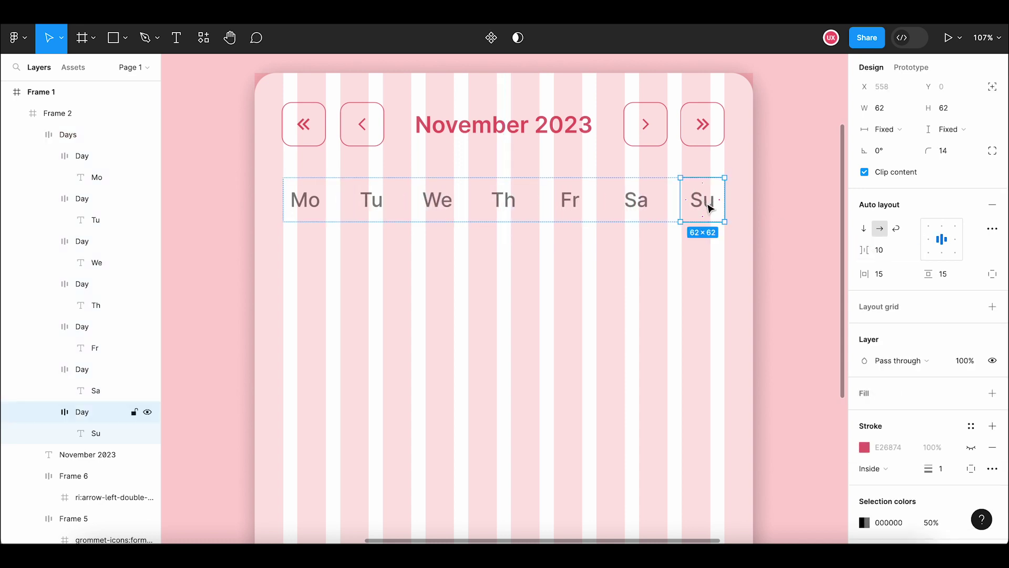
pyautogui.click(695, 246)
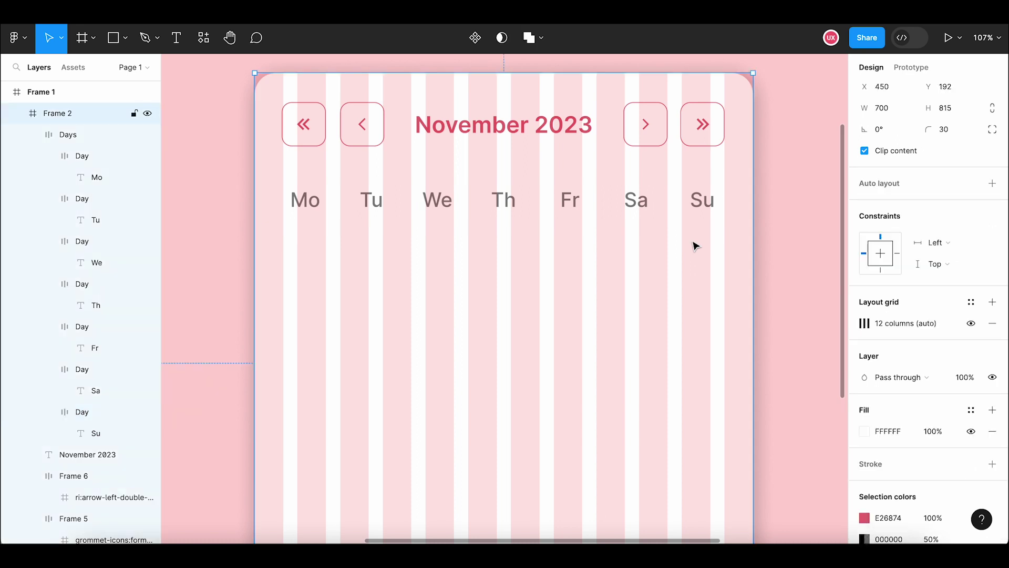
pyautogui.scroll(-1, 545, 216)
pyautogui.scroll(-2, 545, 216)
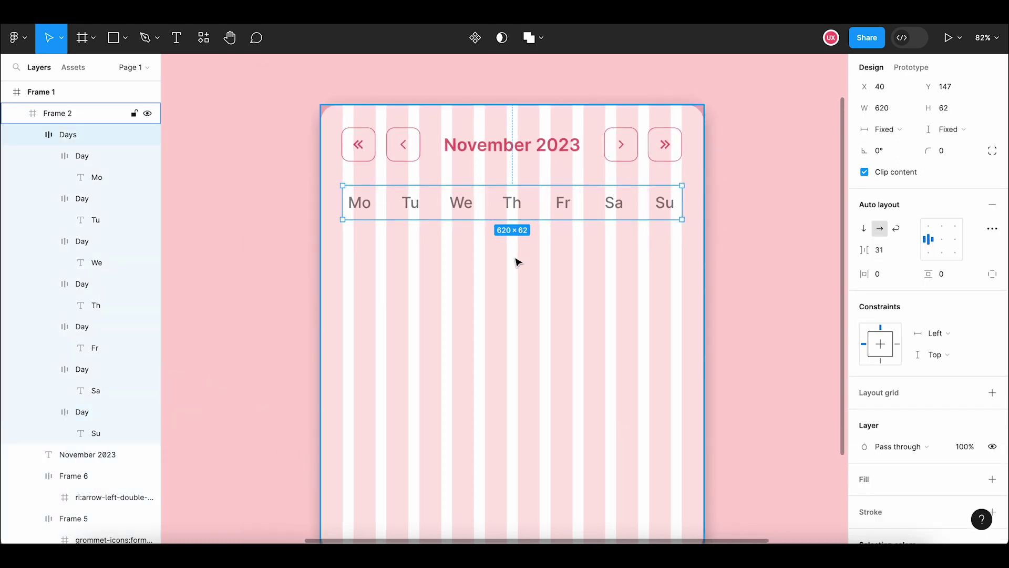
# - Duplicate the weekday row and place the copy beneath the weekday labels
pyautogui.click(473, 217)
pyautogui.hotkey('ctrl', 'c')
pyautogui.hotkey('ctrl', 'v')
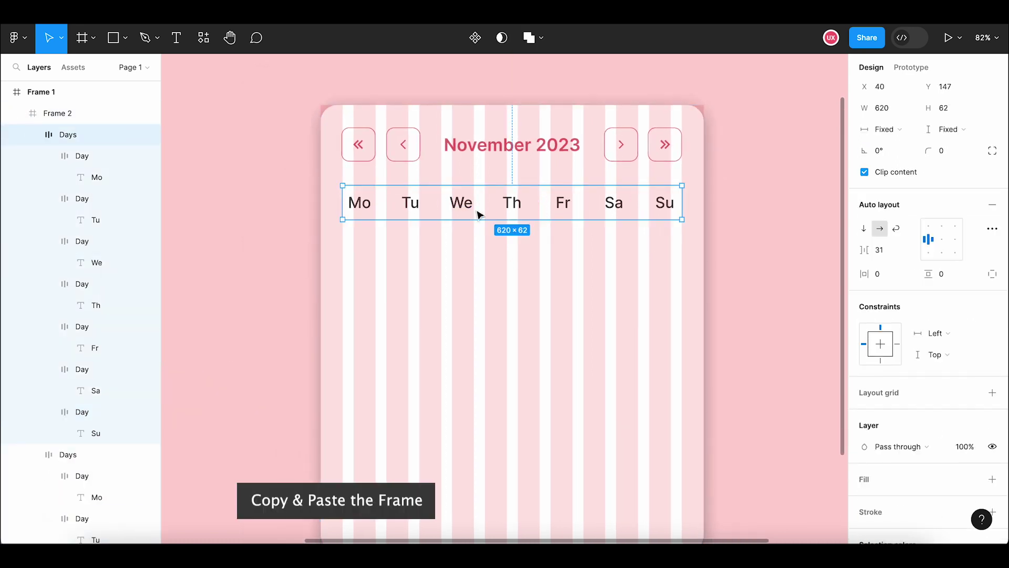
pyautogui.moveTo(477, 216); pyautogui.dragTo(480, 251)
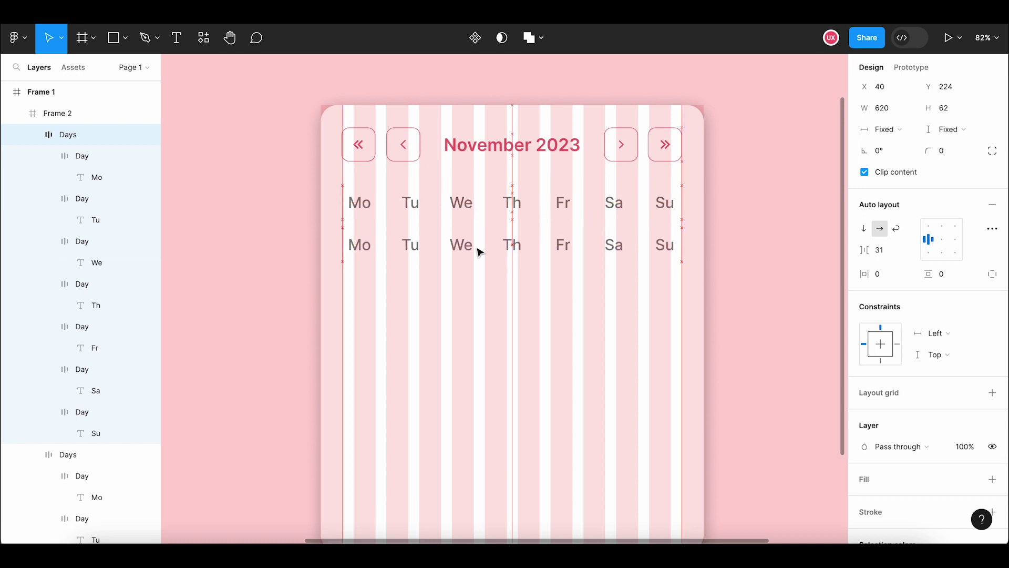
# - Relabel the copied row's first three cells as 30, 31 and 1
pyautogui.doubleClick(365, 252)
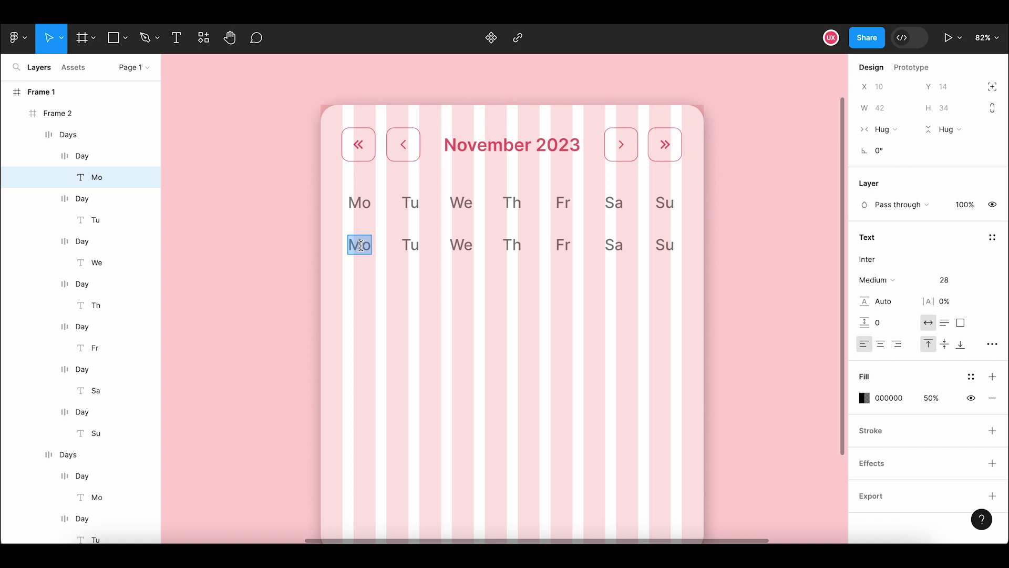
pyautogui.click(465, 241)
pyautogui.press('Return')
pyautogui.write('1')
pyautogui.click(411, 244)
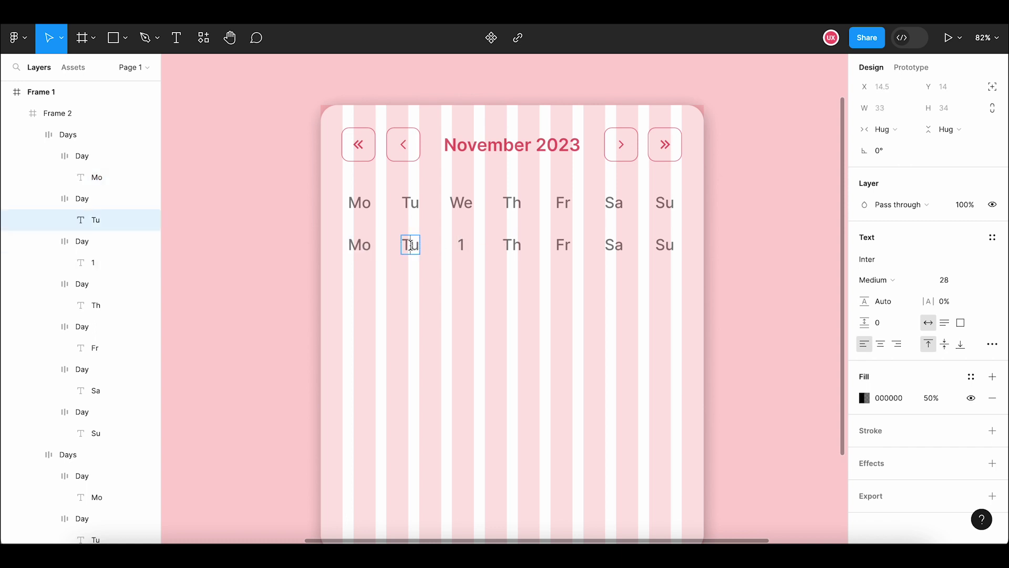
pyautogui.press('Return')
pyautogui.write('31')
pyautogui.click(360, 245)
pyautogui.press('Return')
pyautogui.write('3')
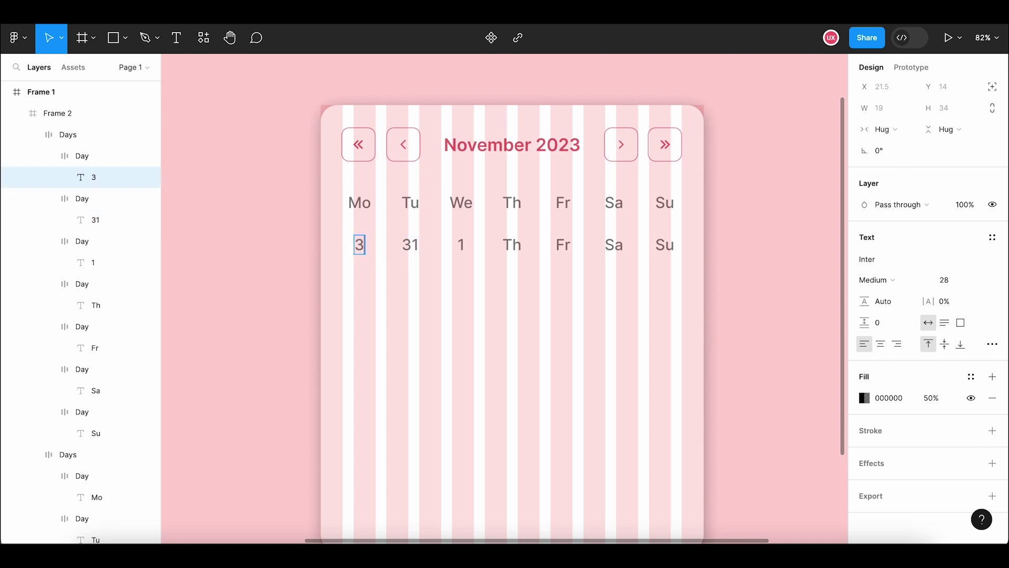
pyautogui.write('0')
pyautogui.press('Escape')
# - Relabel the remaining cells of the row as 2, 3, 4 and 5
pyautogui.click(512, 245)
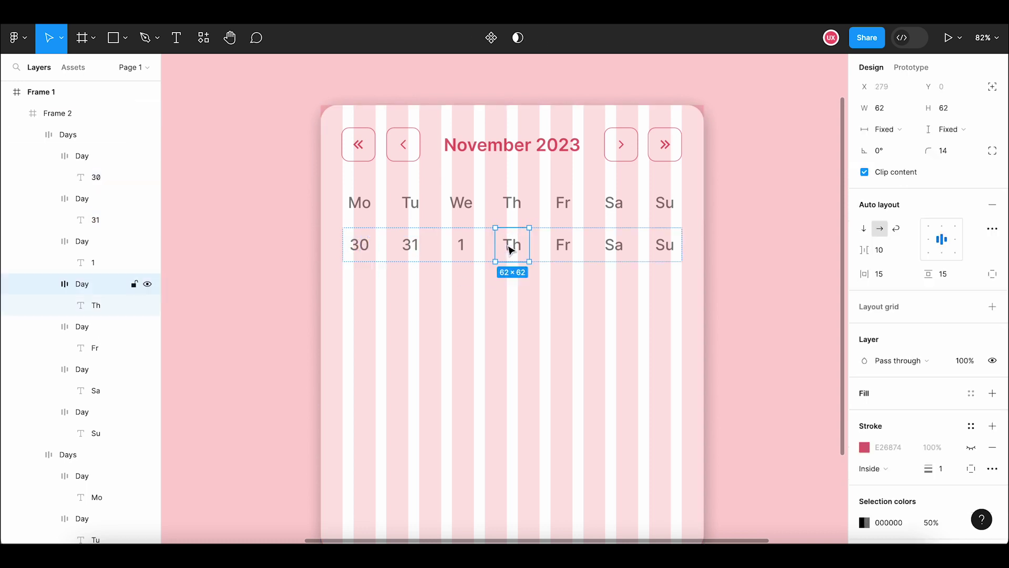
pyautogui.press('Return')
pyautogui.write('2')
pyautogui.click(560, 247)
pyautogui.press('Return')
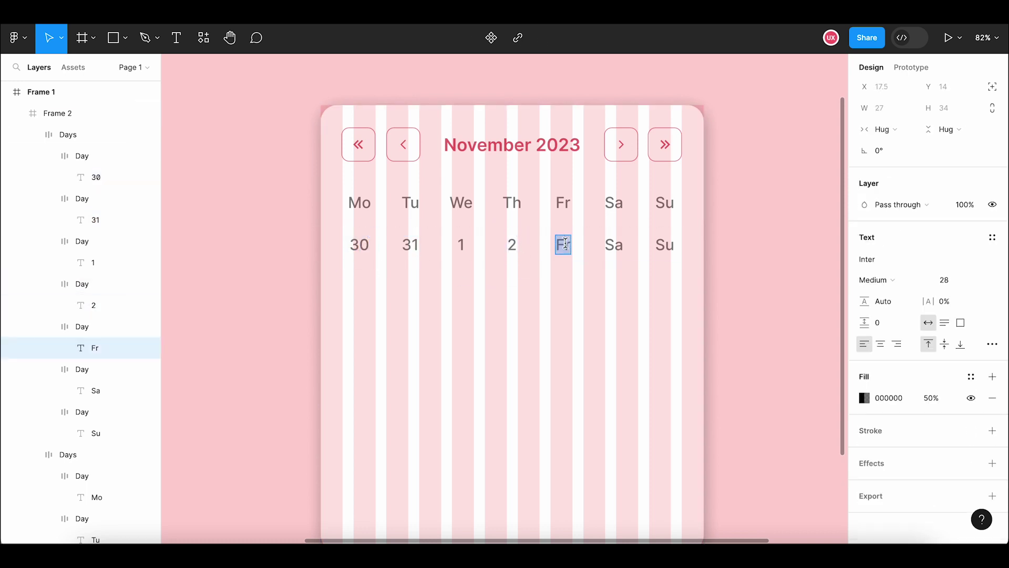
pyautogui.write('3')
pyautogui.doubleClick(609, 244)
pyautogui.write('4')
pyautogui.click(664, 245)
pyautogui.press('Return')
pyautogui.write('5')
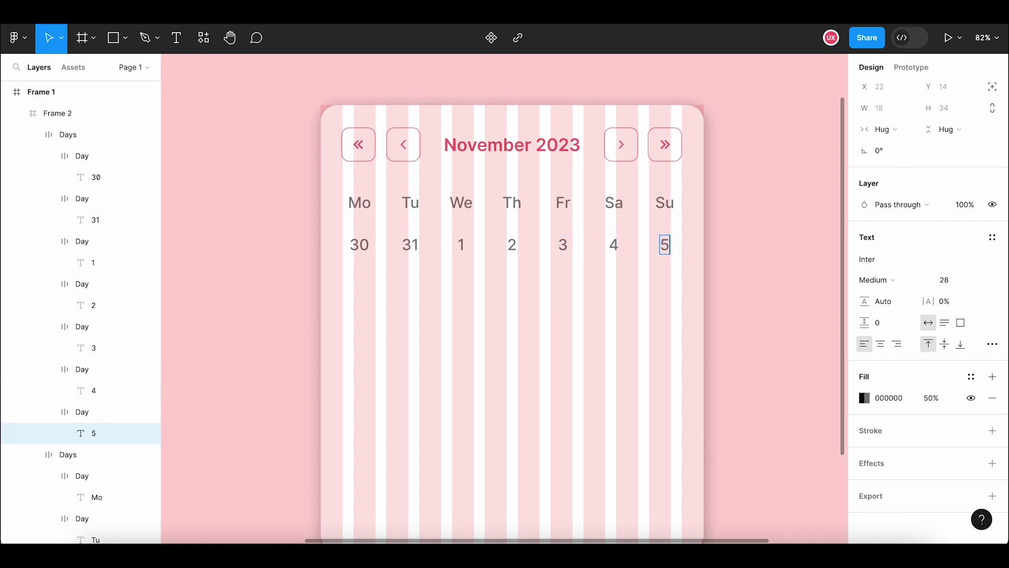
pyautogui.press('Escape')
# - Nudge the new date row up slightly under the weekday names
pyautogui.click(484, 241)
pyautogui.doubleClick(484, 242)
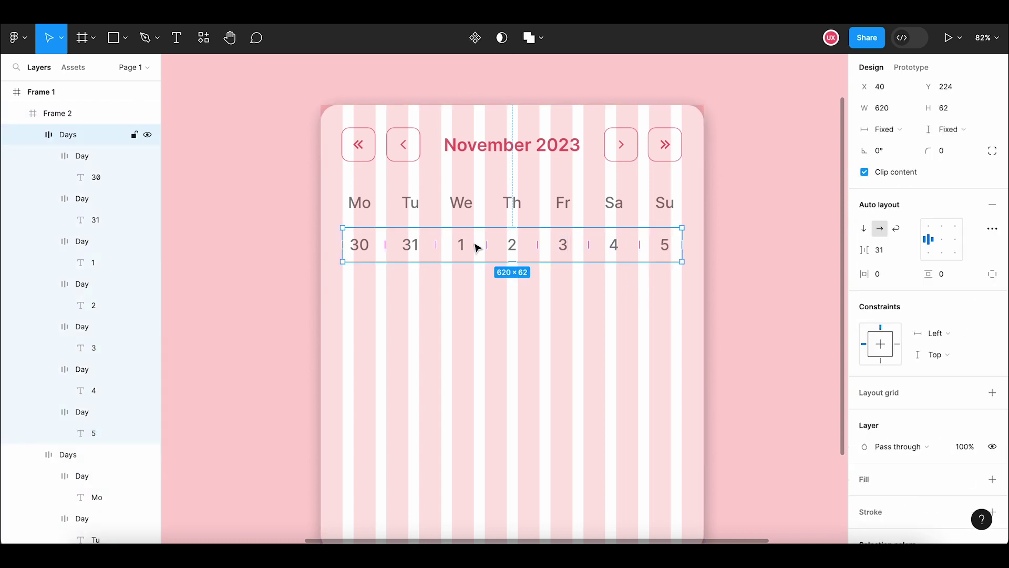
pyautogui.press('Up')
pyautogui.press('Up')
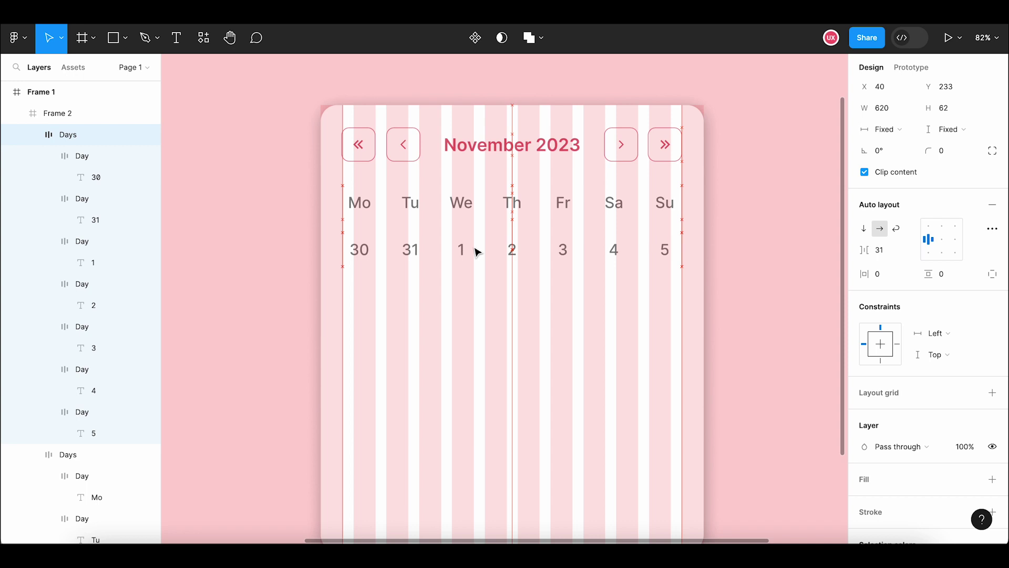
pyautogui.click(361, 254)
# - Fade the previous-month dates 30 and 31 to 40% text opacity
pyautogui.keyDown('shift'); pyautogui.click(413, 258); pyautogui.keyUp('shift')
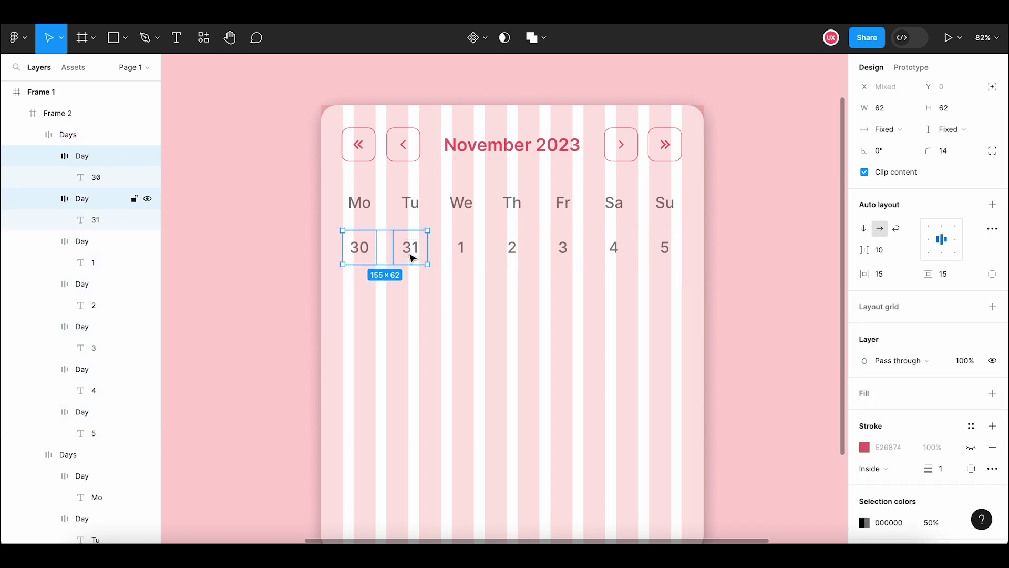
pyautogui.scroll(-2, 948, 446)
pyautogui.click(938, 435)
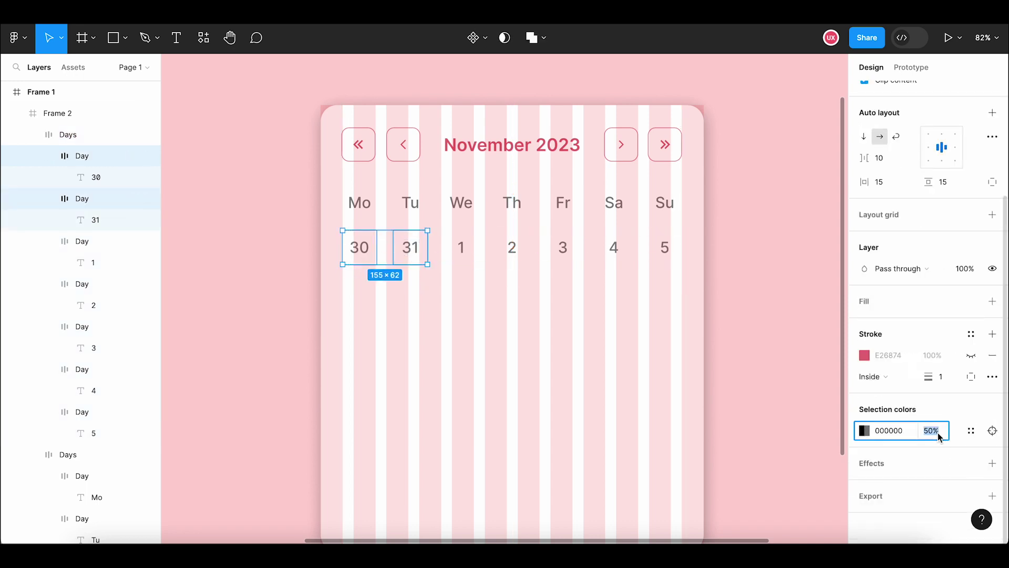
pyautogui.write('40')
pyautogui.press('Return')
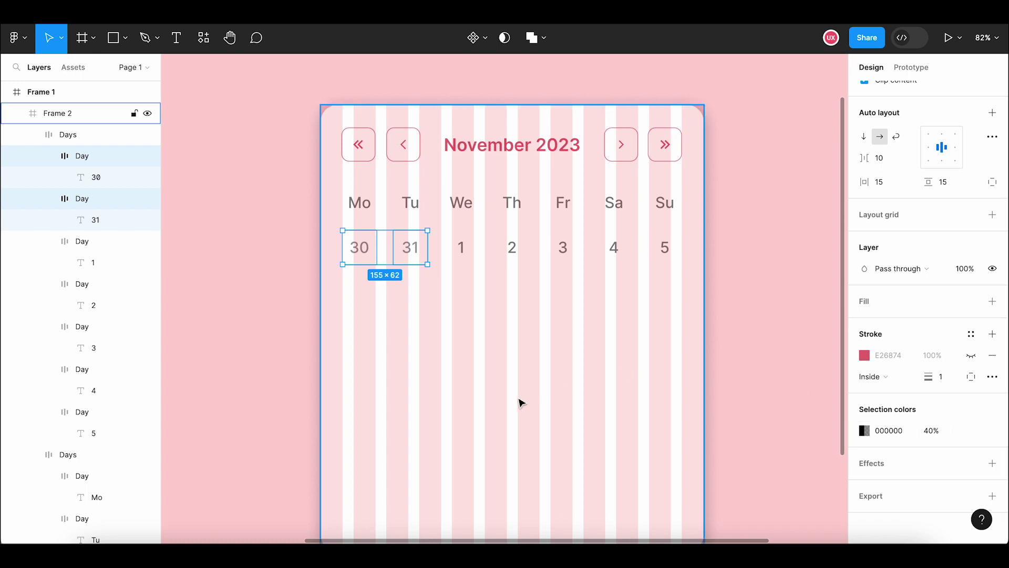
pyautogui.click(520, 403)
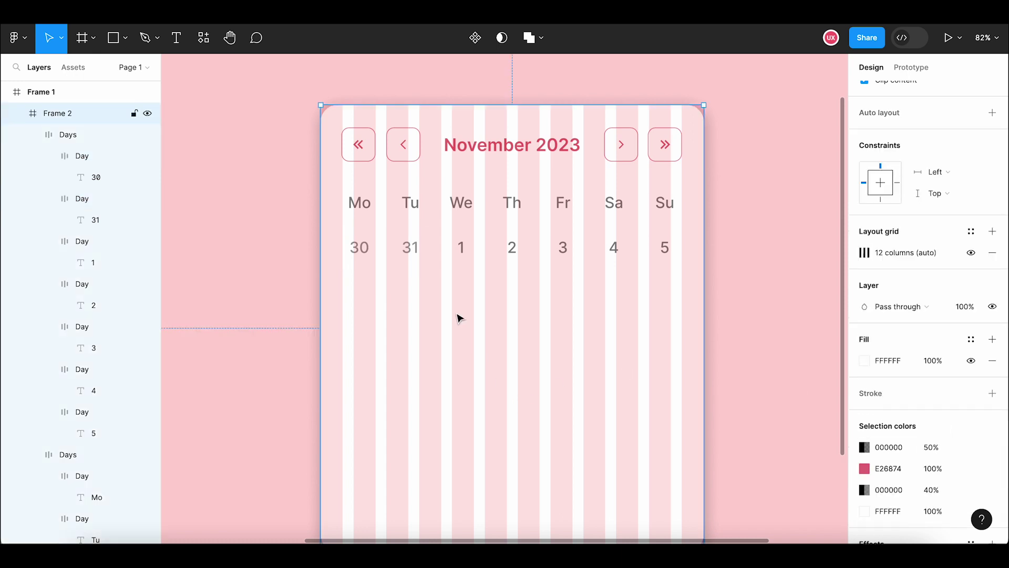
# - Darken dates 1 through 5 to 87% text opacity
pyautogui.click(419, 256)
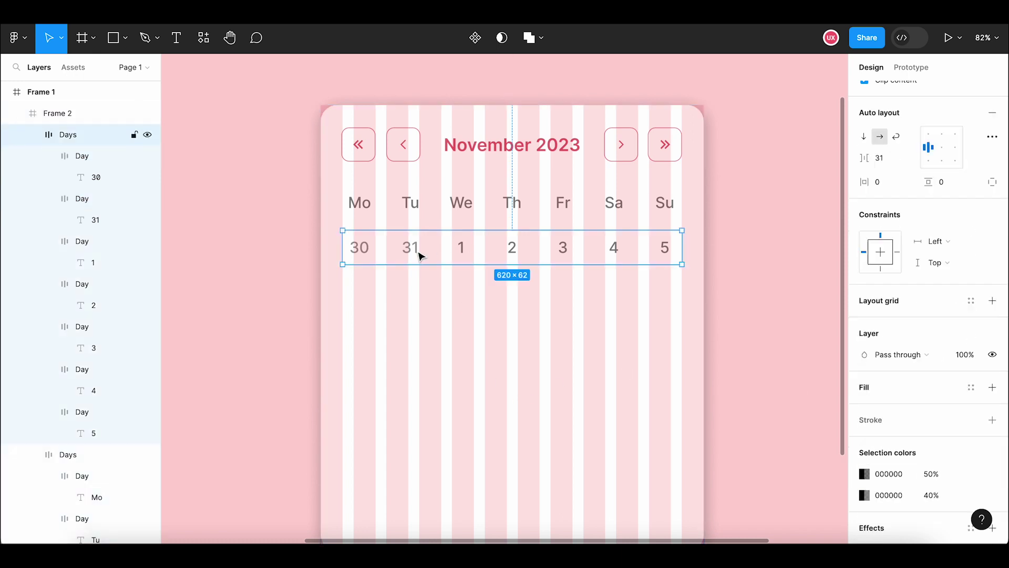
pyautogui.press('Escape')
pyautogui.doubleClick(468, 252)
pyautogui.keyDown('shift'); pyautogui.click(518, 252); pyautogui.keyUp('shift')
pyautogui.keyDown('shift'); pyautogui.click(561, 250); pyautogui.keyUp('shift')
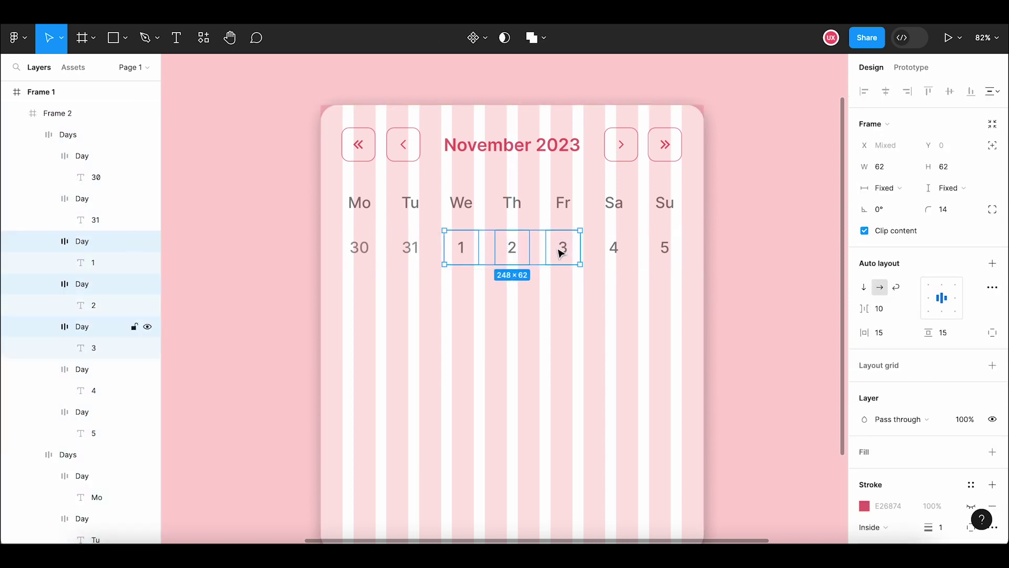
pyautogui.keyDown('shift'); pyautogui.click(608, 251); pyautogui.keyUp('shift')
pyautogui.keyDown('shift'); pyautogui.click(655, 254); pyautogui.keyUp('shift')
pyautogui.scroll(-3, 988, 452)
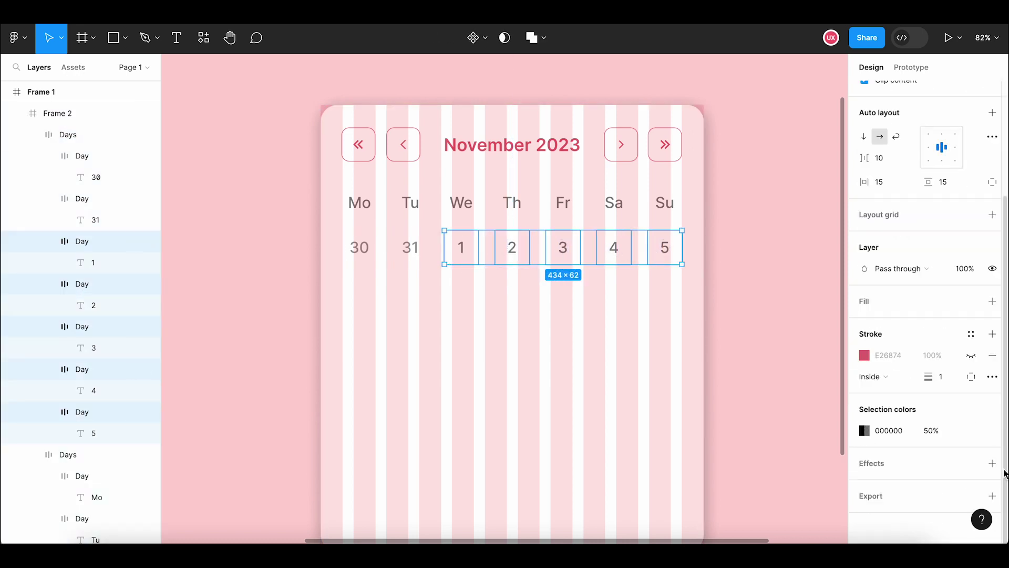
pyautogui.click(940, 432)
pyautogui.write('87')
pyautogui.press('Return')
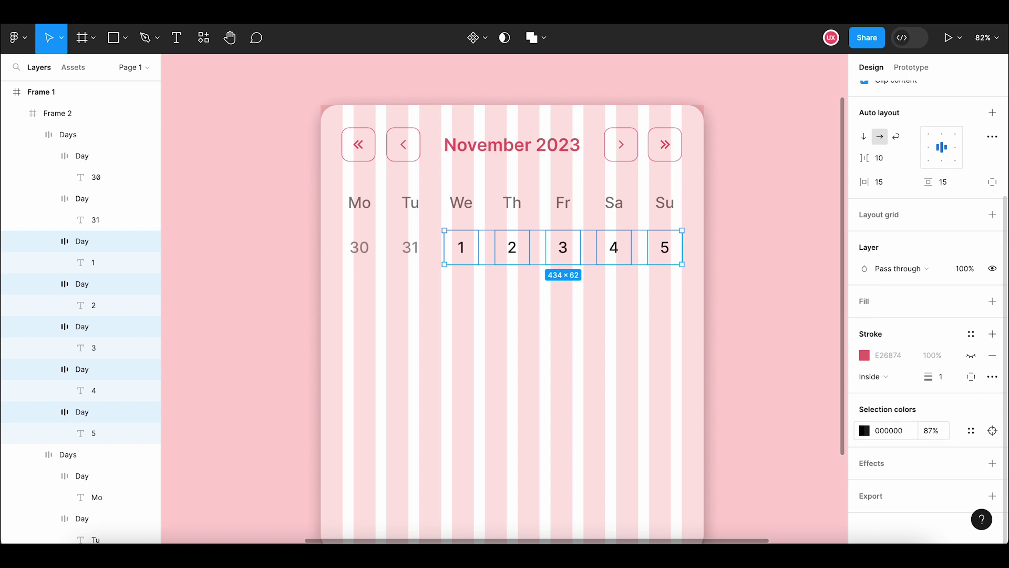
pyautogui.click(597, 409)
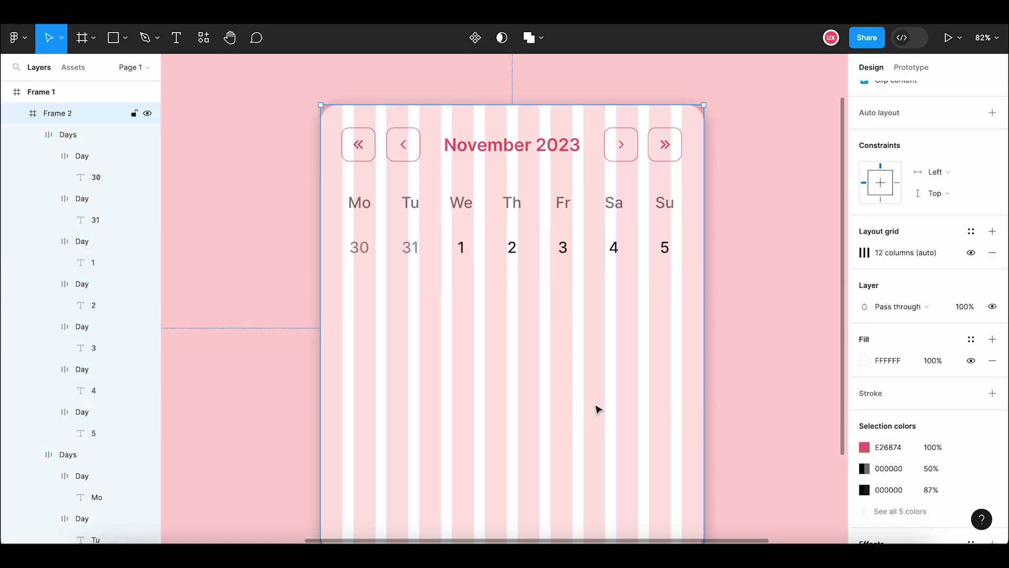
pyautogui.click(404, 255)
# - Duplicate the first date row and align the copy neatly beneath it
pyautogui.hotkey('ctrl', 'c')
pyautogui.hotkey('ctrl', 'v')
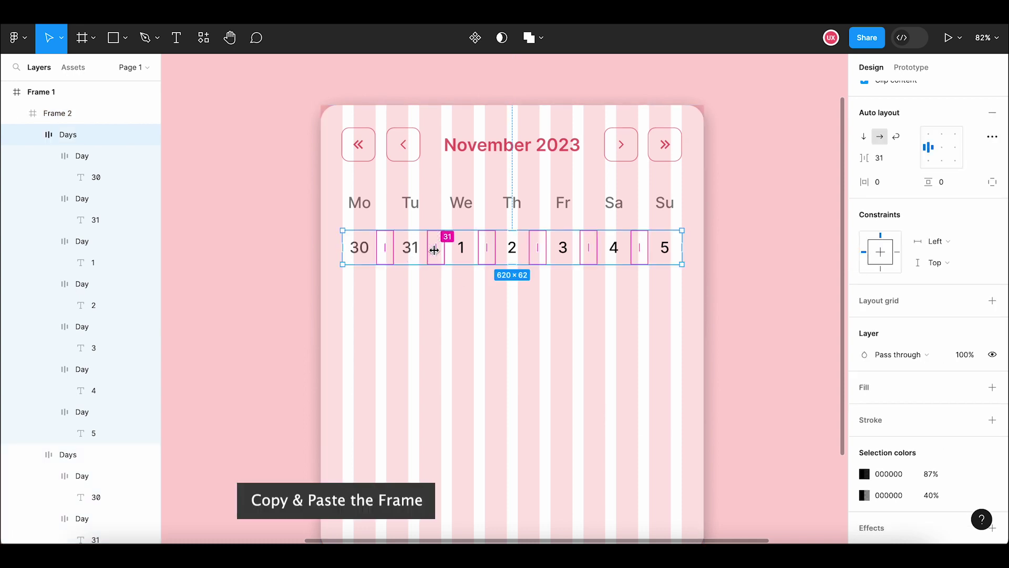
pyautogui.moveTo(452, 266); pyautogui.dragTo(457, 295)
pyautogui.click(459, 258)
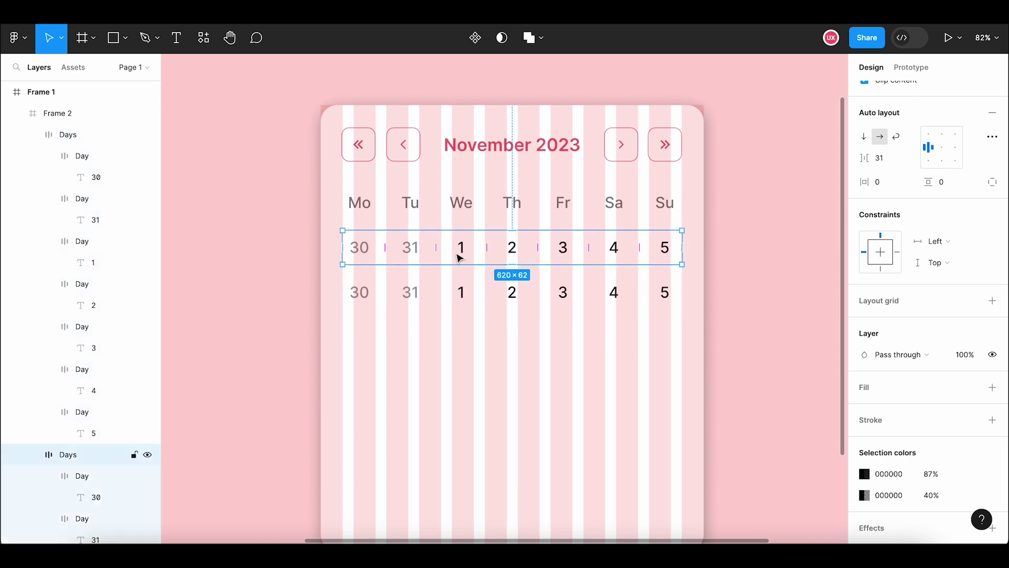
pyautogui.click(476, 294)
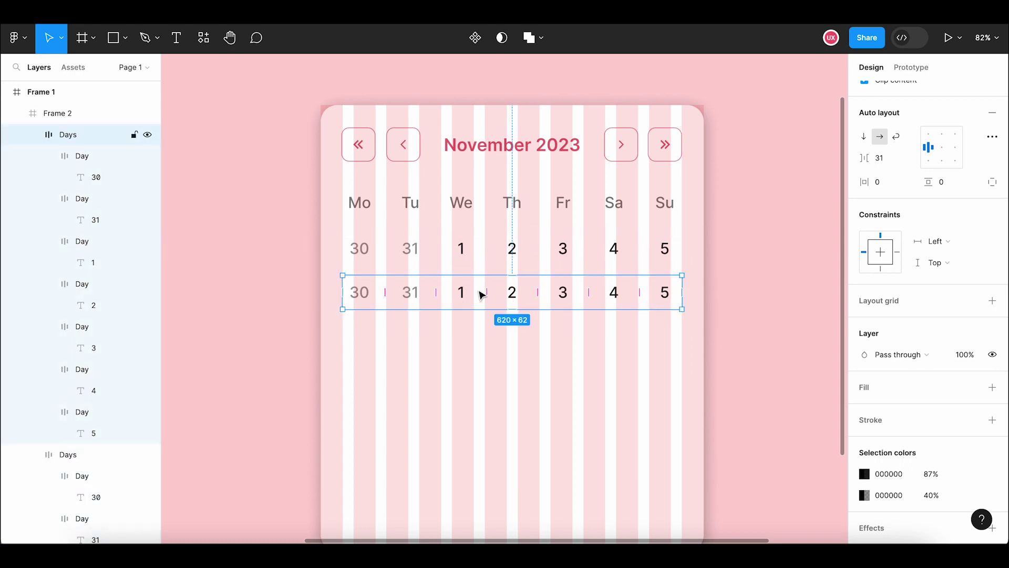
pyautogui.moveTo(481, 295); pyautogui.dragTo(480, 297)
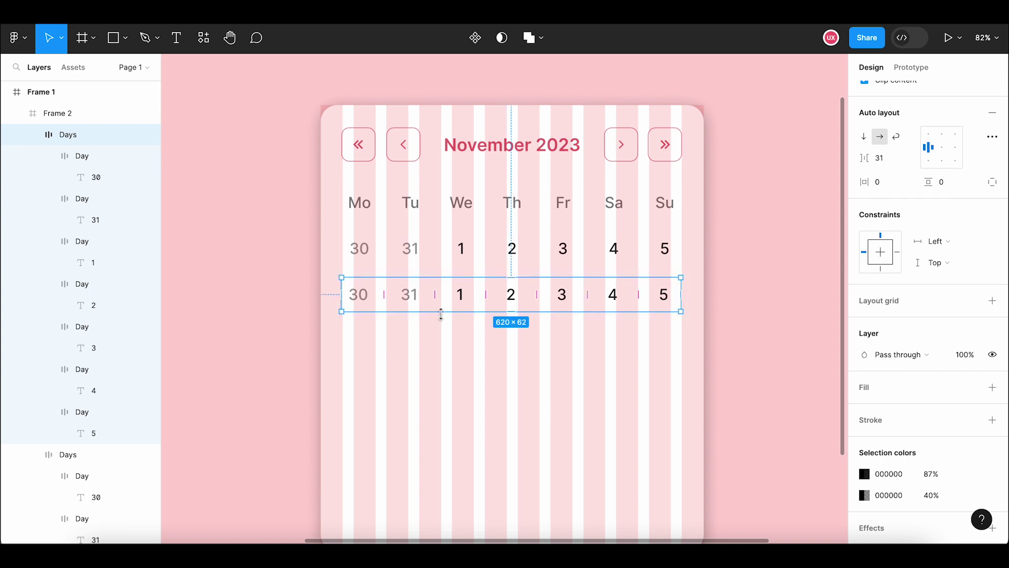
pyautogui.press('Escape')
# - Relabel the new row's first four dates as 6, 7, 8 and 9
pyautogui.keyDown('ctrl'); pyautogui.click(365, 300); pyautogui.keyUp('ctrl')
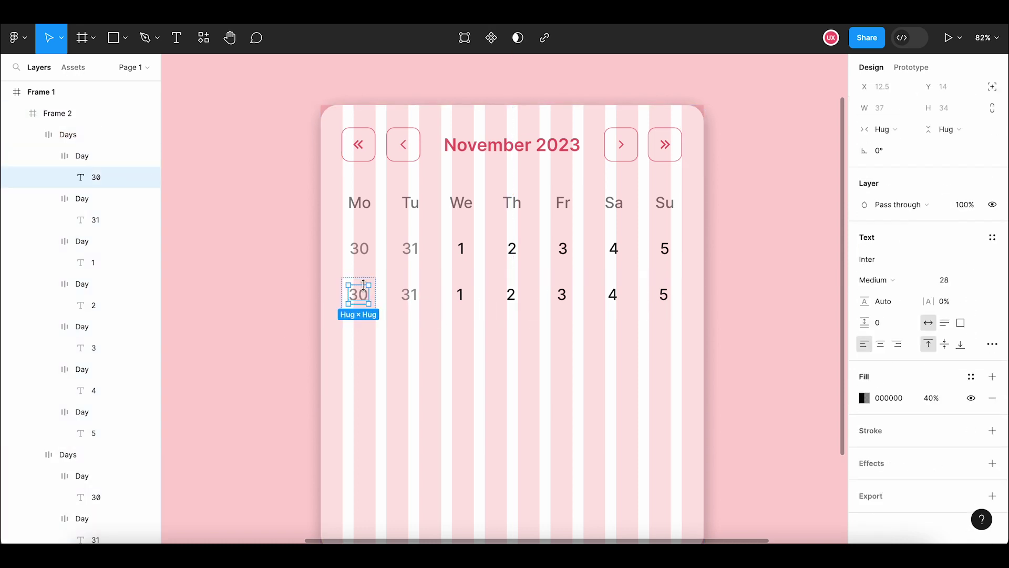
pyautogui.press('Return')
pyautogui.write('6')
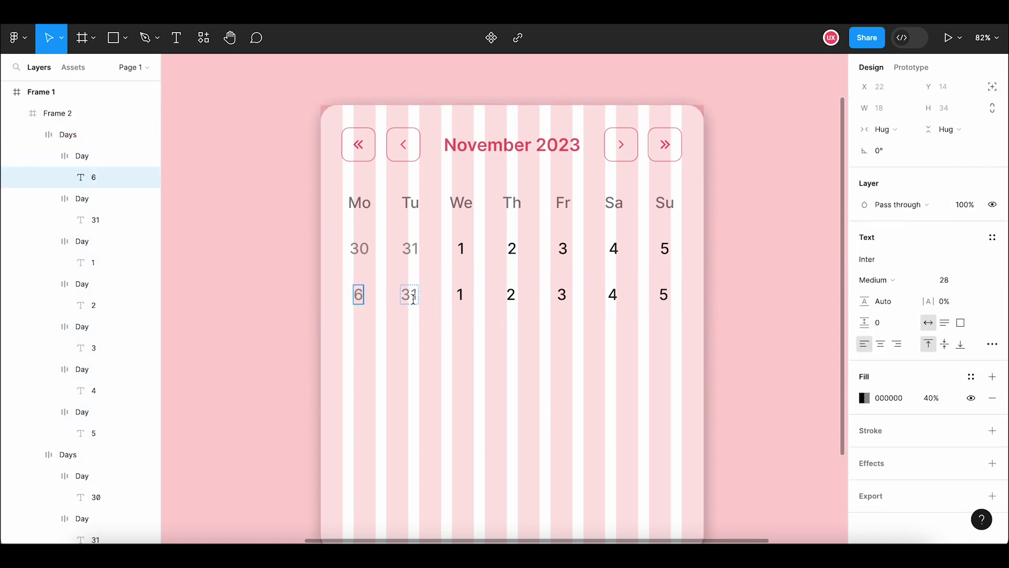
pyautogui.press('Tab')
pyautogui.write('7')
pyautogui.press('Tab')
pyautogui.write('8')
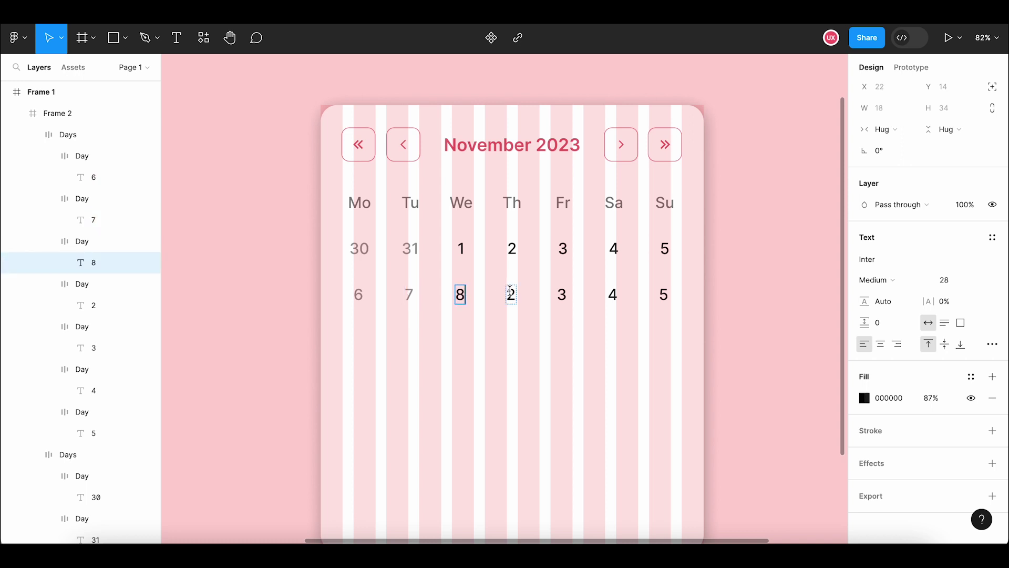
pyautogui.press('Tab')
pyautogui.write('9')
pyautogui.press('Tab')
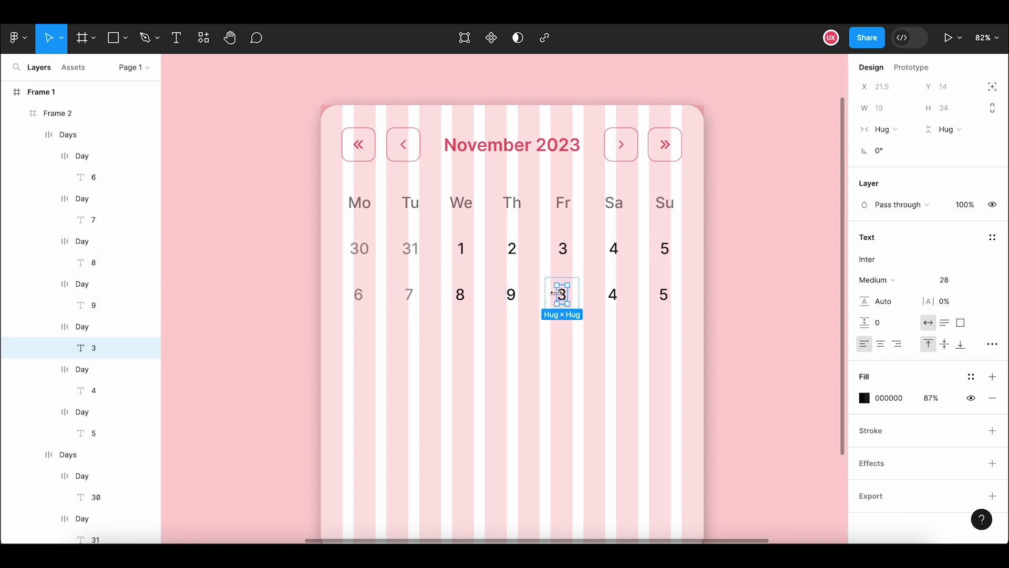
# - Relabel the row's last three dates as 10, 11 and 12
pyautogui.press('Return')
pyautogui.write('10')
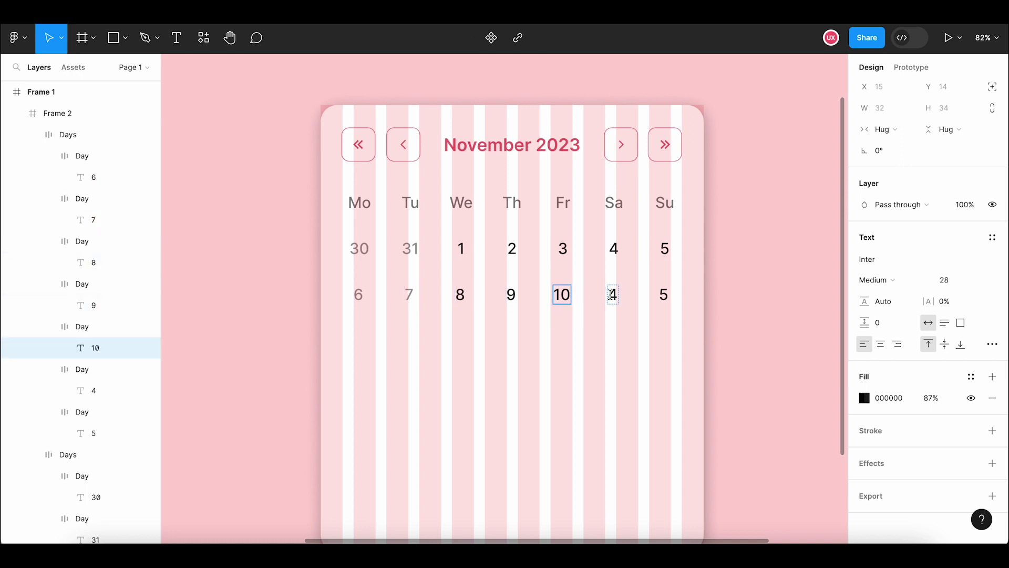
pyautogui.press('Tab')
pyautogui.press('Return')
pyautogui.write('11')
pyautogui.press('Tab')
pyautogui.press('Return')
pyautogui.write('12')
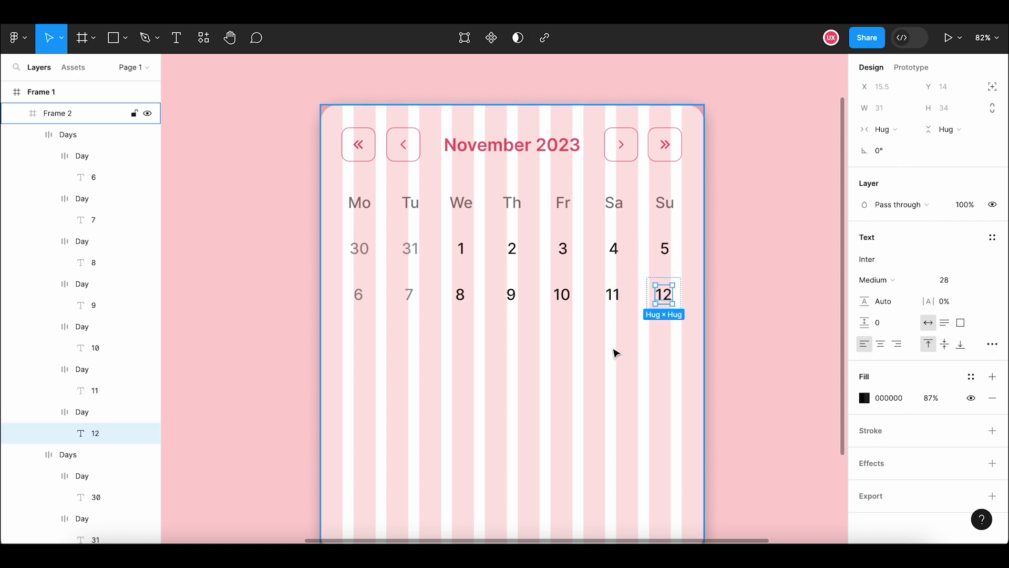
pyautogui.click(441, 329)
# - Darken dates 6 and 7 to 87% text opacity
pyautogui.click(366, 303)
pyautogui.keyDown('shift'); pyautogui.click(407, 302); pyautogui.keyUp('shift')
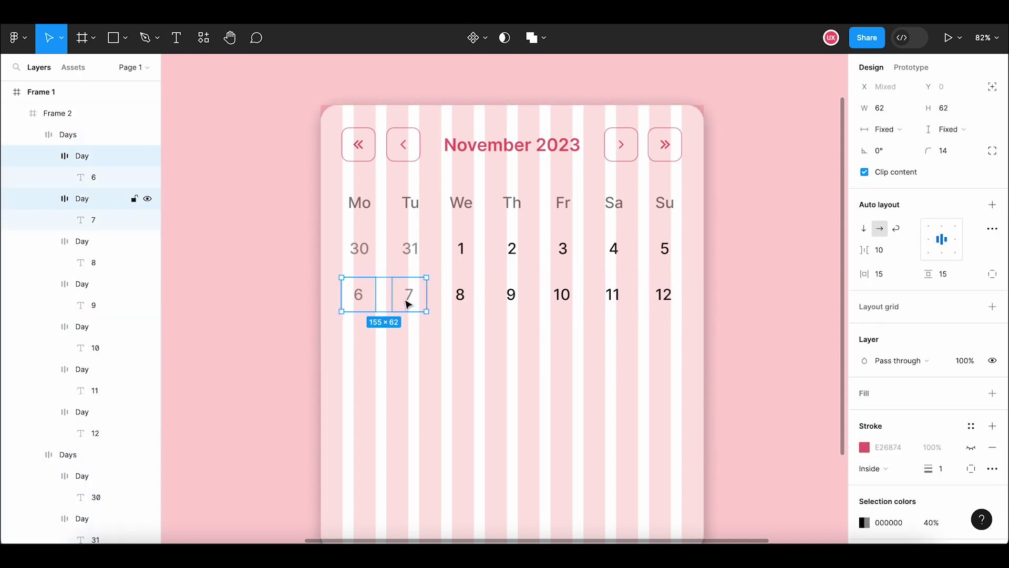
pyautogui.scroll(-2, 972, 463)
pyautogui.click(940, 436)
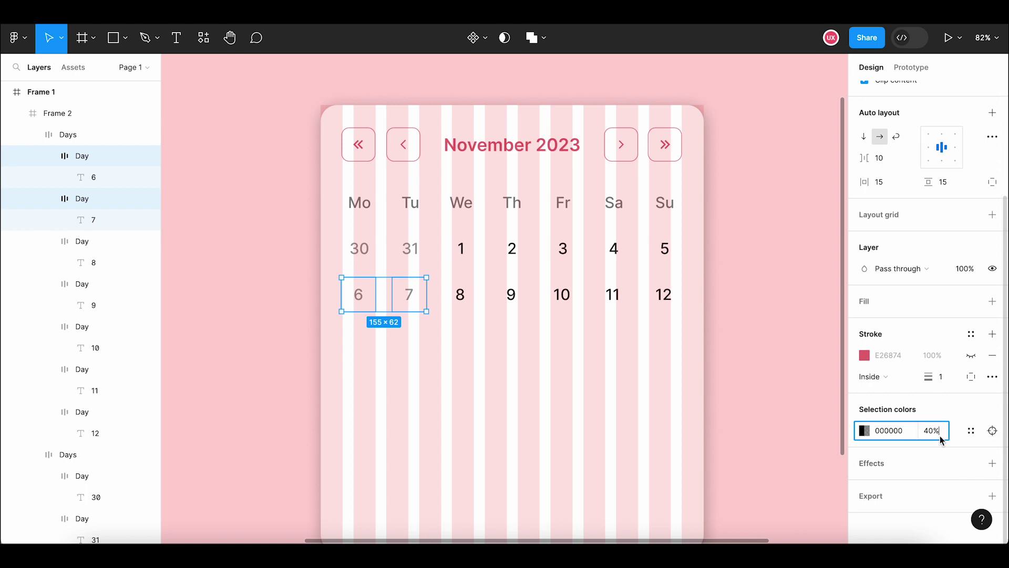
pyautogui.write('87')
pyautogui.press('Return')
pyautogui.click(486, 326)
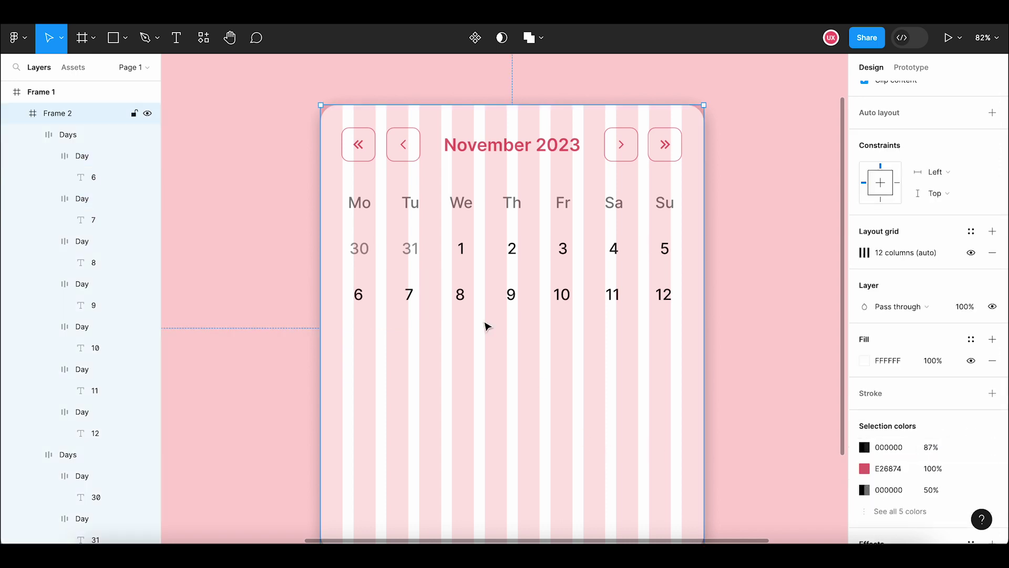
# - Copy and paste the second date row to make another week row
pyautogui.click(469, 304)
pyautogui.hotkey('ctrl', 'c')
pyautogui.hotkey('ctrl', 'v')
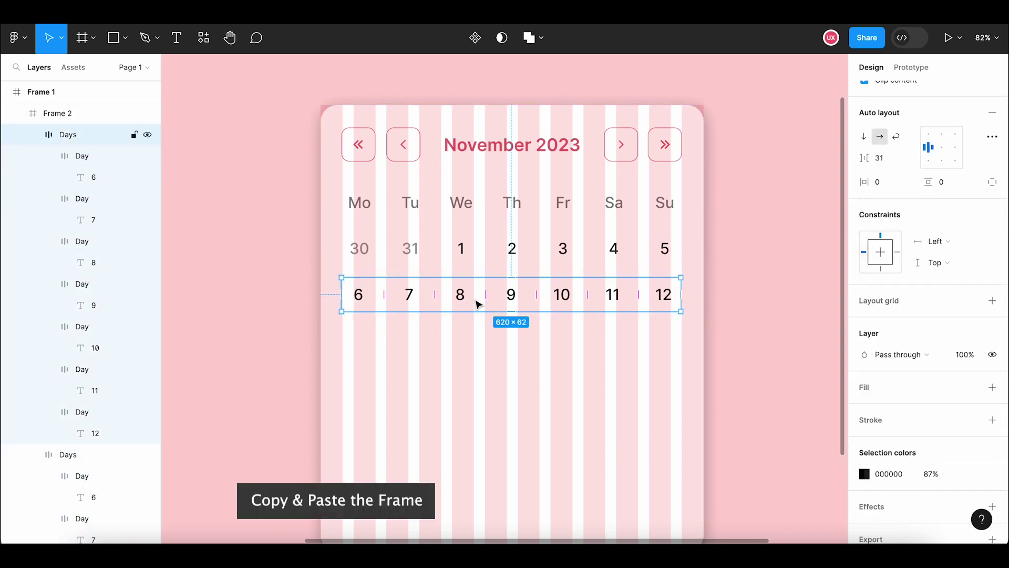
# - Fill the third week row with dates 13, 14, 16, 17 and 18
pyautogui.click(374, 339)
pyautogui.doubleClick(374, 339)
pyautogui.write('13')
pyautogui.doubleClick(409, 340)
pyautogui.write('14')
pyautogui.doubleClick(460, 340)
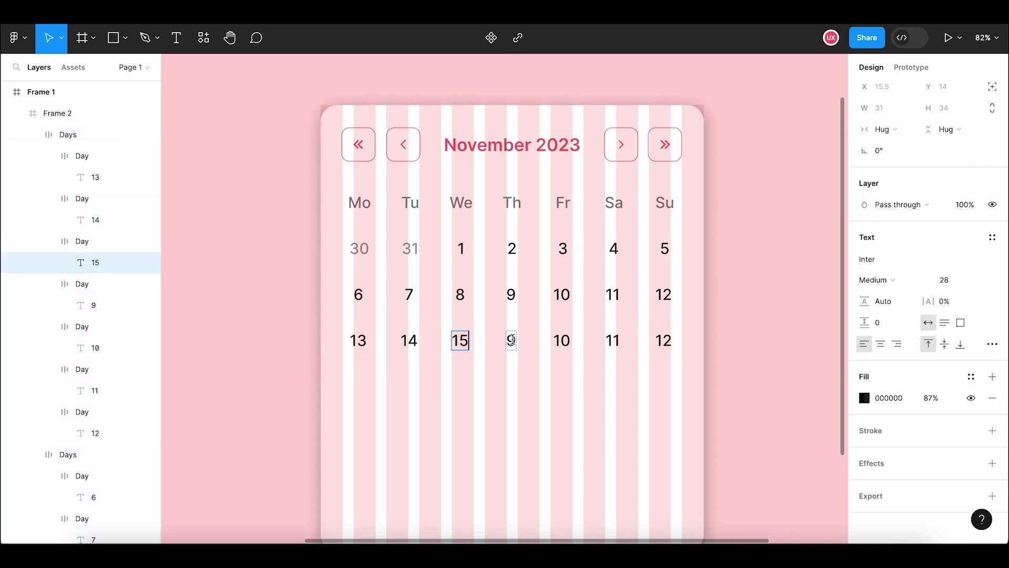
pyautogui.doubleClick(512, 340)
pyautogui.write('16')
pyautogui.doubleClick(562, 340)
pyautogui.write('17')
pyautogui.doubleClick(613, 340)
pyautogui.write('18')
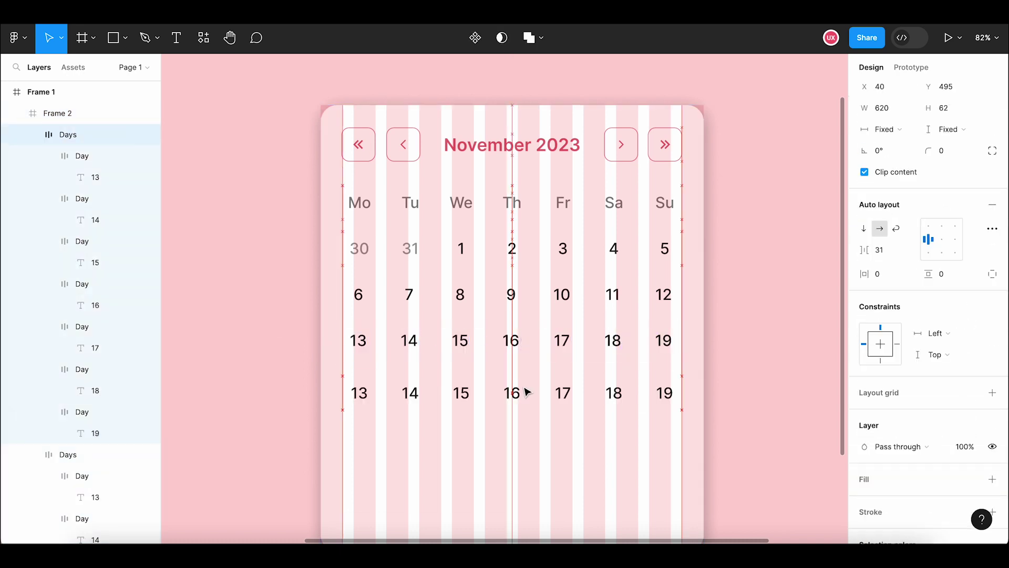
# - Fill the fourth week row with dates 20 through 25
pyautogui.doubleClick(358, 386)
pyautogui.write('20')
pyautogui.doubleClick(409, 386)
pyautogui.write('21')
pyautogui.doubleClick(460, 386)
pyautogui.write('22')
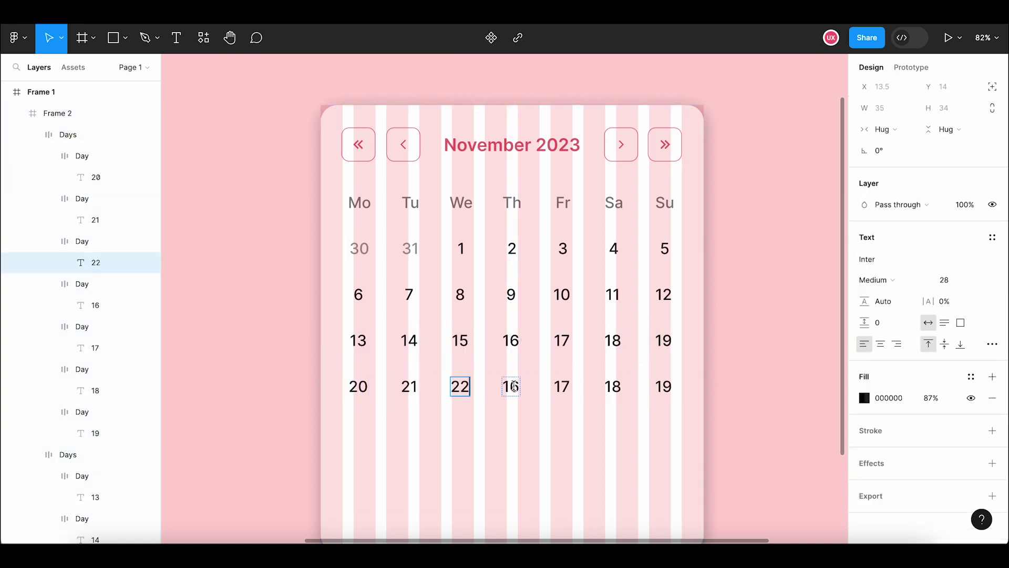
pyautogui.doubleClick(511, 386)
pyautogui.write('23')
pyautogui.doubleClick(561, 386)
pyautogui.write('24')
pyautogui.doubleClick(612, 386)
pyautogui.write('25')
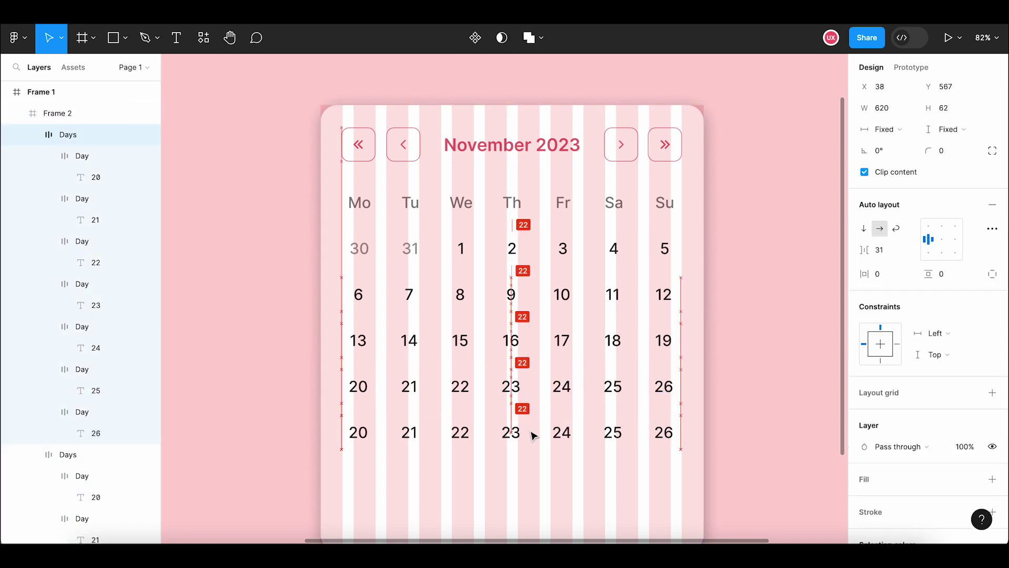
# - Fill the last row with dates 27, 28, 29 and next-month dates 2 and 3
pyautogui.doubleClick(358, 432)
pyautogui.write('27')
pyautogui.doubleClick(409, 432)
pyautogui.write('28')
pyautogui.doubleClick(460, 432)
pyautogui.write('29')
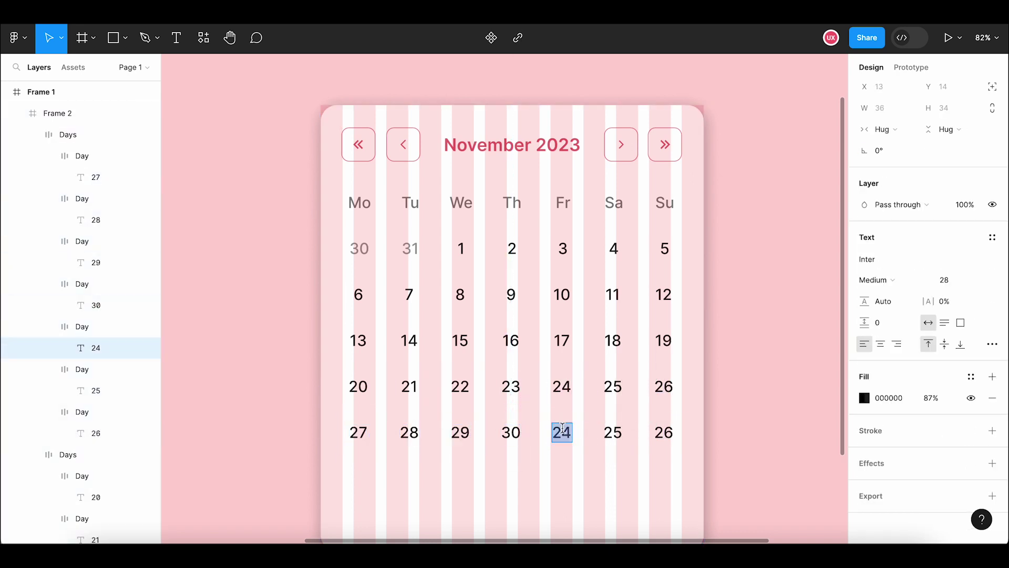
pyautogui.write('1')
pyautogui.doubleClick(613, 432)
pyautogui.write('2')
pyautogui.doubleClick(664, 432)
pyautogui.write('3')
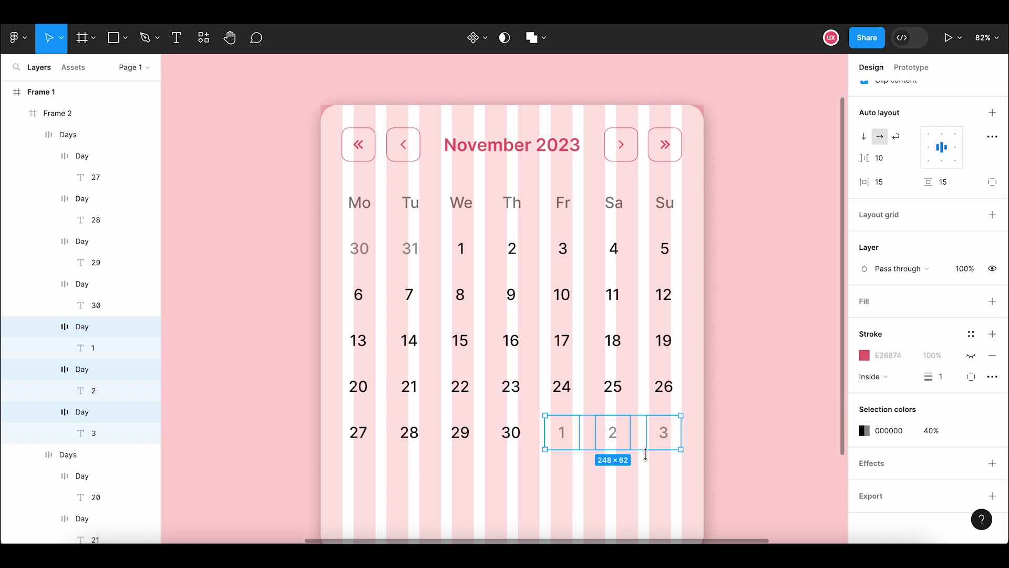
# - Select the calendar card and scroll down to review the finished grid
pyautogui.click(647, 476)
pyautogui.keyDown('ctrl'); pyautogui.scroll(-3, 646, 478); pyautogui.keyUp('ctrl')
pyautogui.scroll(-1, 619, 462)
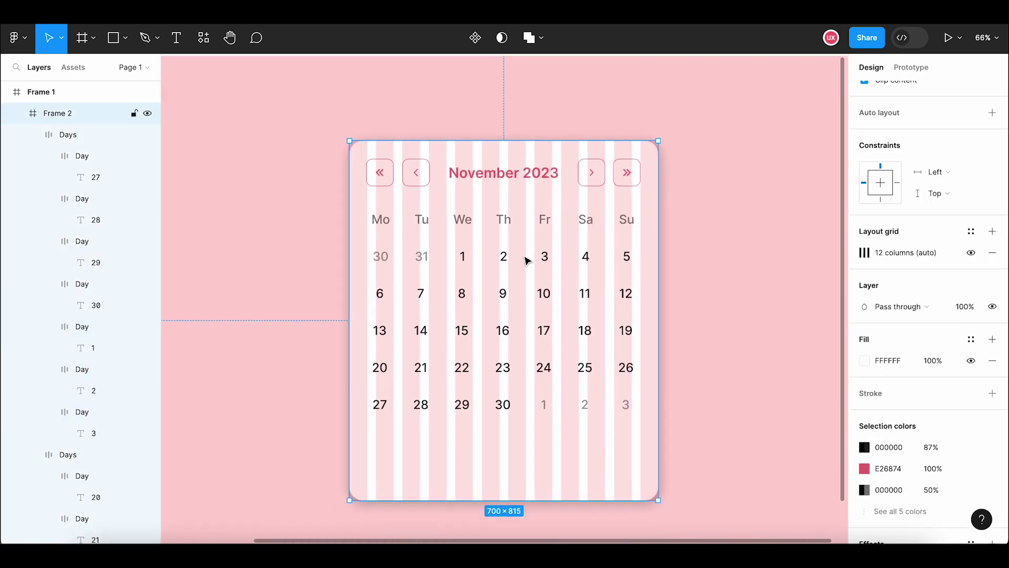
pyautogui.keyDown('ctrl'); pyautogui.scroll(-1, 527, 260); pyautogui.keyUp('ctrl')
# - Draw a frame below the date grid on the right and fill it with pink E26874
pyautogui.click(92, 37)
pyautogui.click(99, 73)
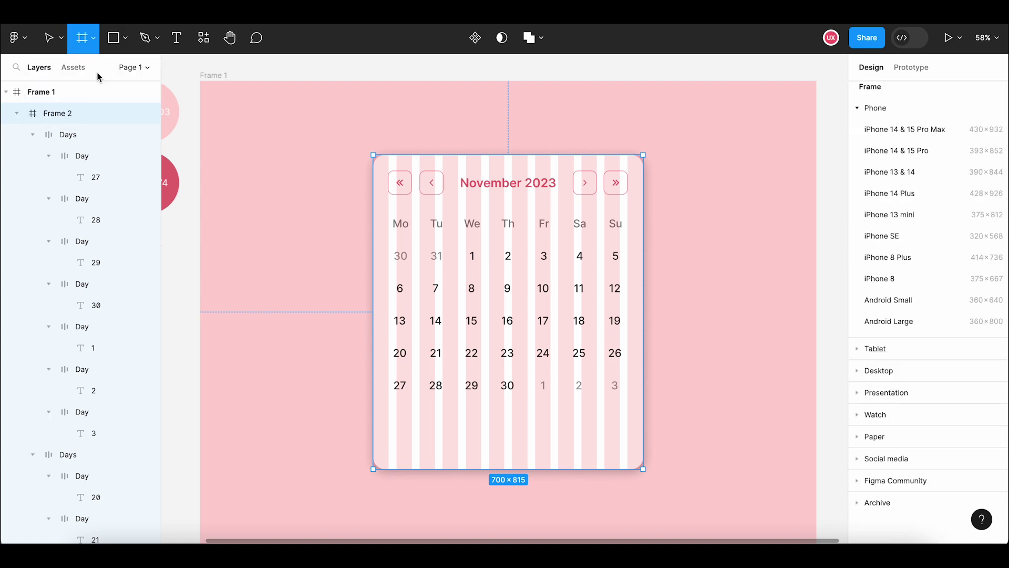
pyautogui.moveTo(530, 426); pyautogui.dragTo(628, 452)
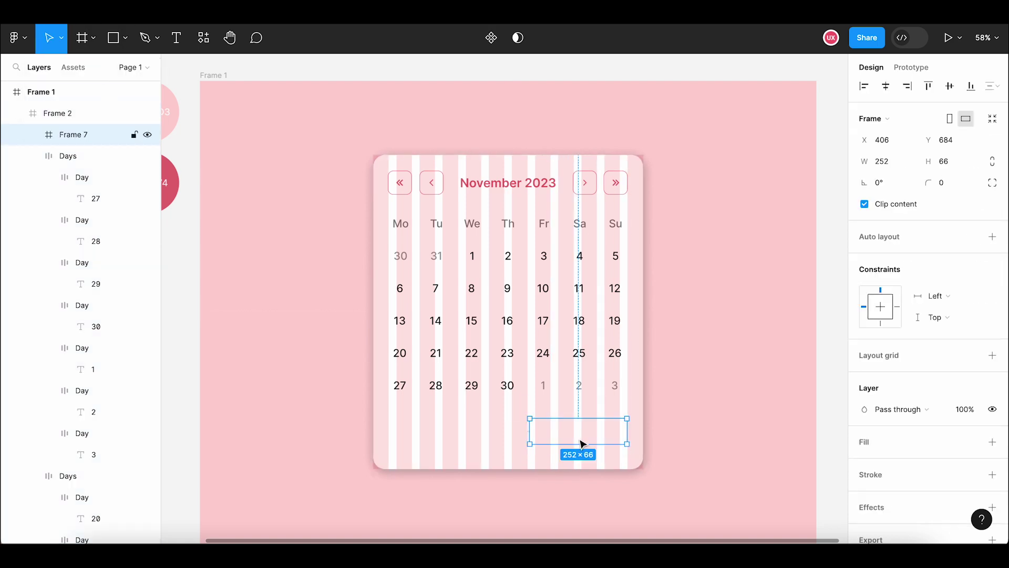
pyautogui.click(992, 441)
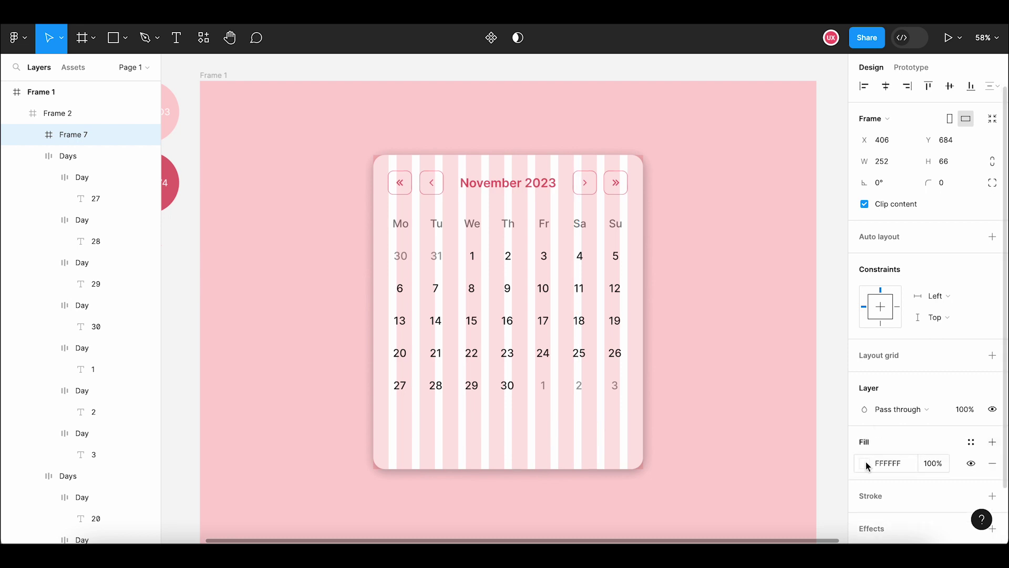
pyautogui.click(864, 463)
pyautogui.click(705, 473)
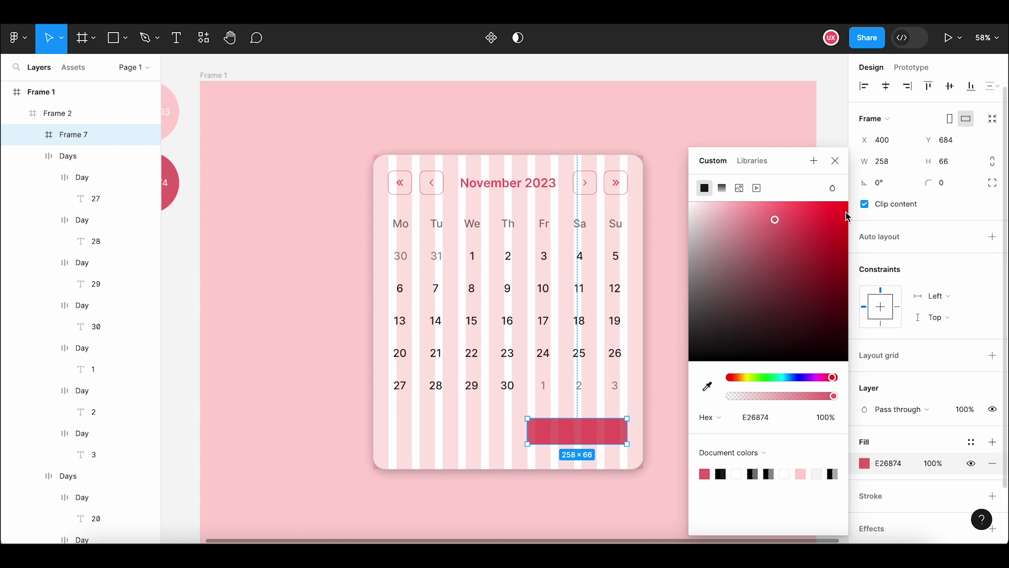
# - Set the pink box's height to 70 and its corner radius to 16
pyautogui.click(953, 164)
pyautogui.write('70')
pyautogui.press('Return')
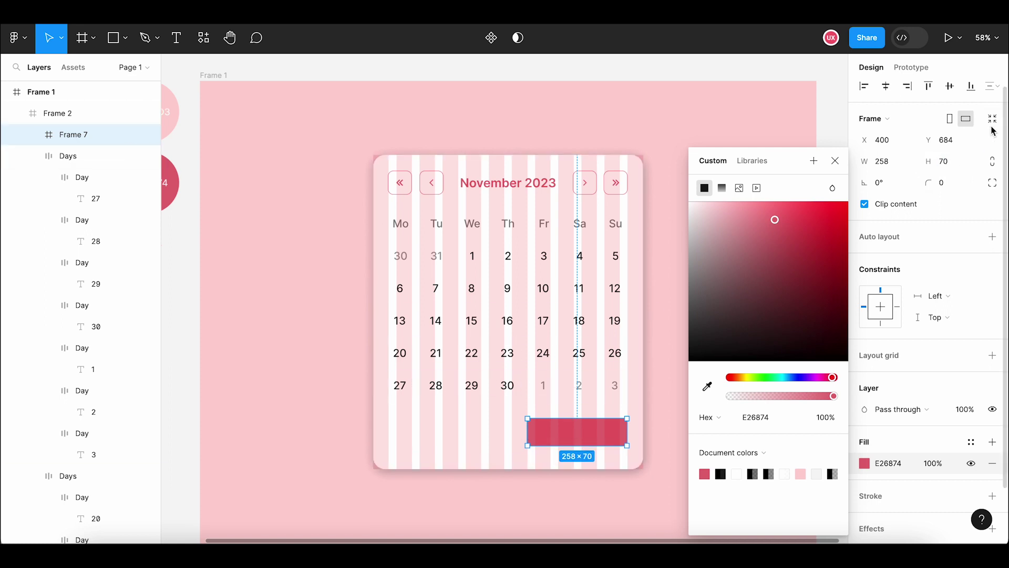
pyautogui.click(943, 184)
pyautogui.write('20')
pyautogui.press('Return')
pyautogui.write('14')
pyautogui.press('Return')
pyautogui.write('6')
pyautogui.press('Return')
pyautogui.click(586, 428)
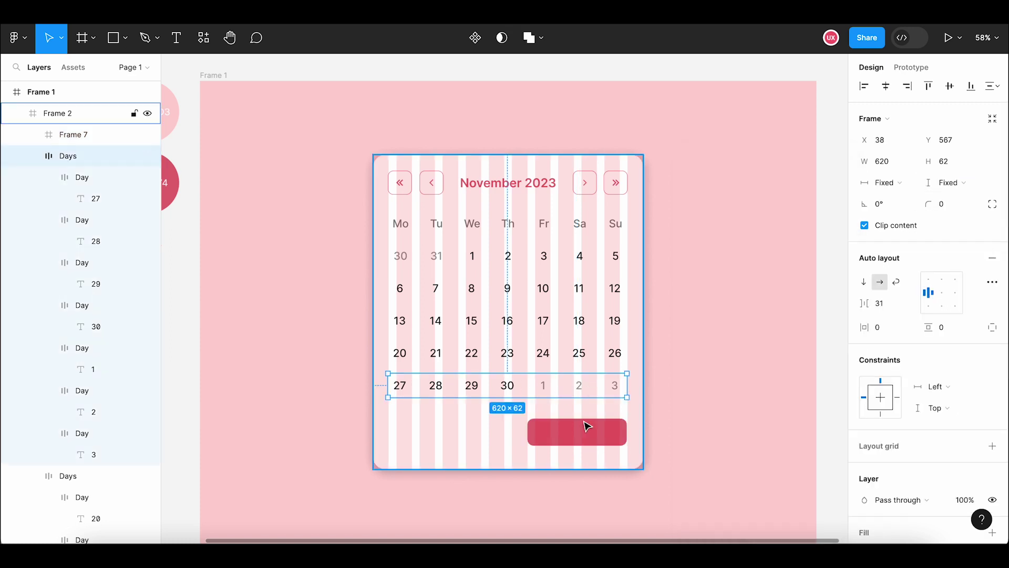
# - Make the pink box a 240-wide auto-layout 'Apply' button with a centered Semi Bold white label
pyautogui.click(177, 42)
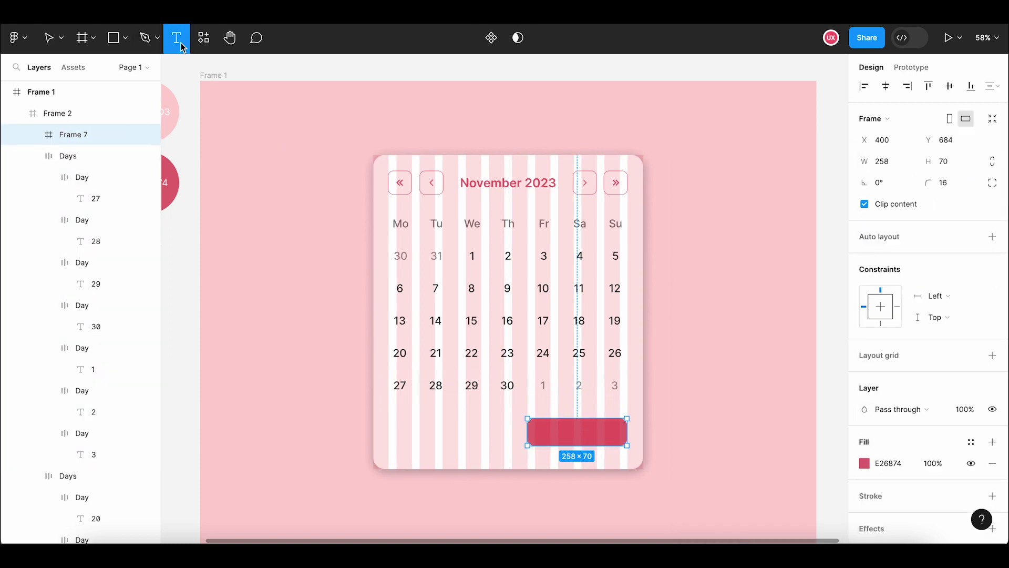
pyautogui.click(553, 427)
pyautogui.write('Apply')
pyautogui.press('Escape')
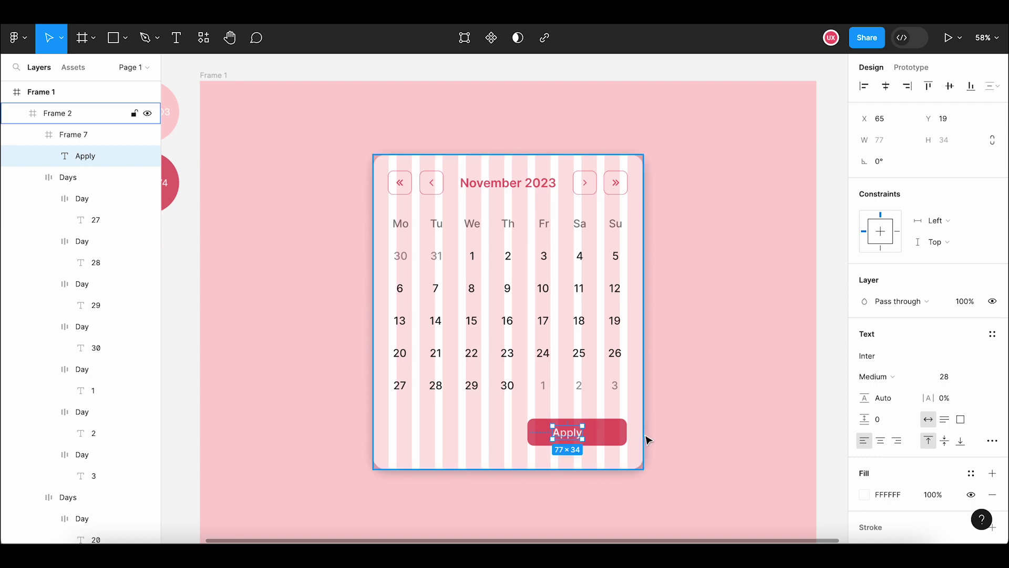
pyautogui.press('Escape')
pyautogui.click(991, 235)
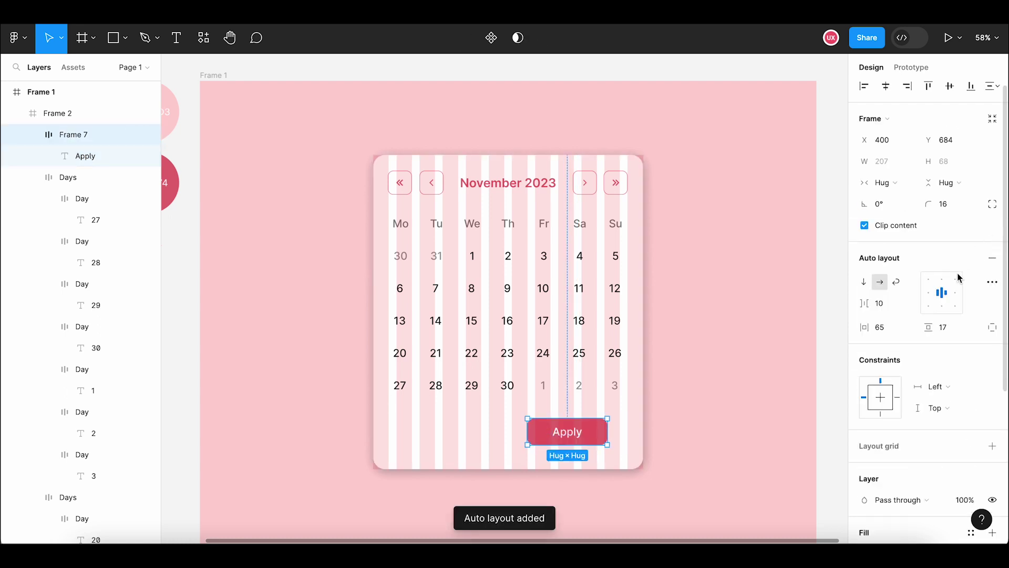
pyautogui.moveTo(608, 431); pyautogui.dragTo(620, 431)
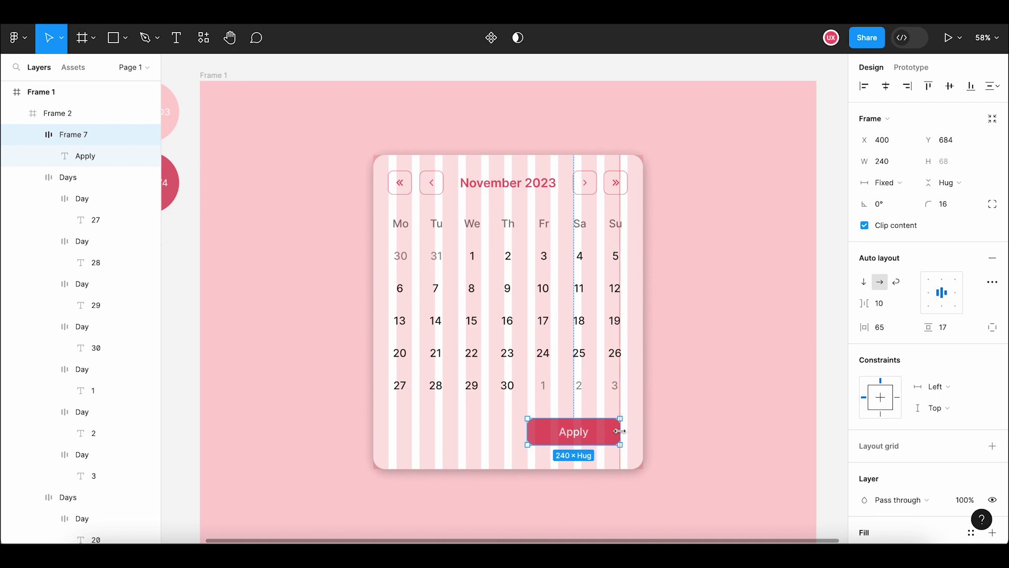
pyautogui.moveTo(620, 431); pyautogui.dragTo(620, 432)
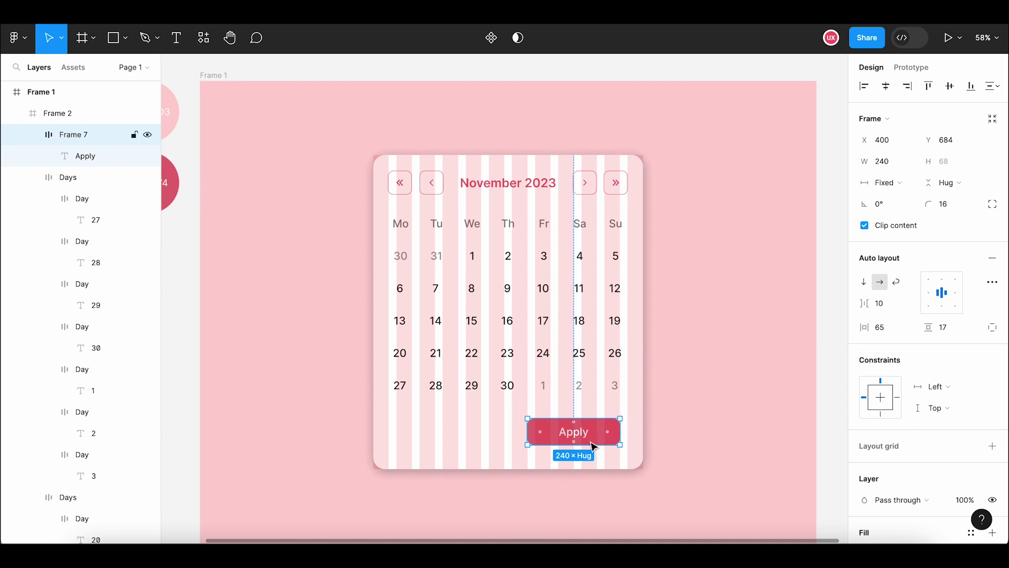
pyautogui.doubleClick(578, 441)
pyautogui.click(889, 312)
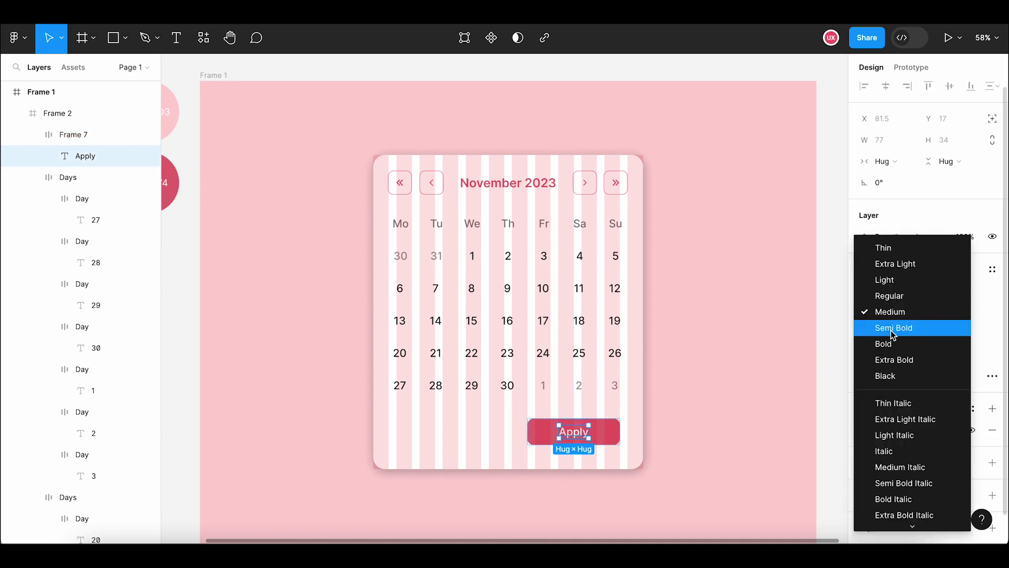
pyautogui.moveTo(956, 311)
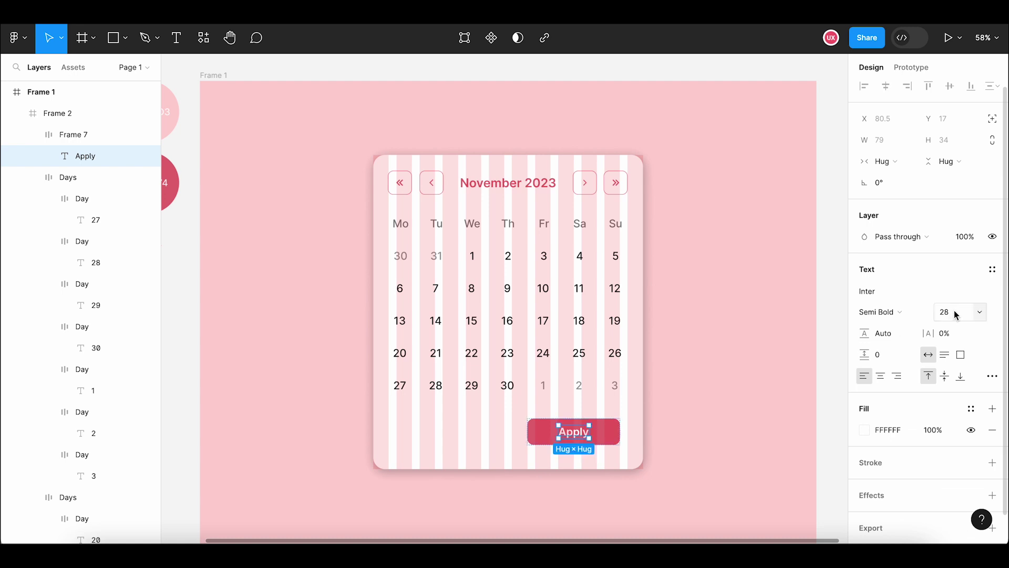
pyautogui.click(782, 409)
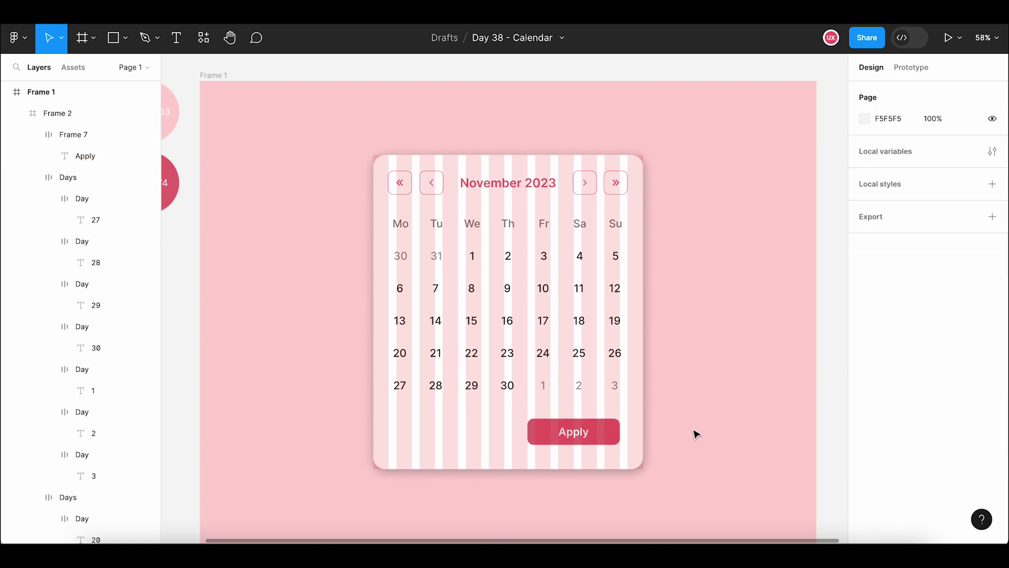
# - Duplicate the Apply button and move the copy toward the card's left side
pyautogui.doubleClick(617, 440)
pyautogui.hotkey('ctrl', 'c')
pyautogui.hotkey('ctrl', 'v')
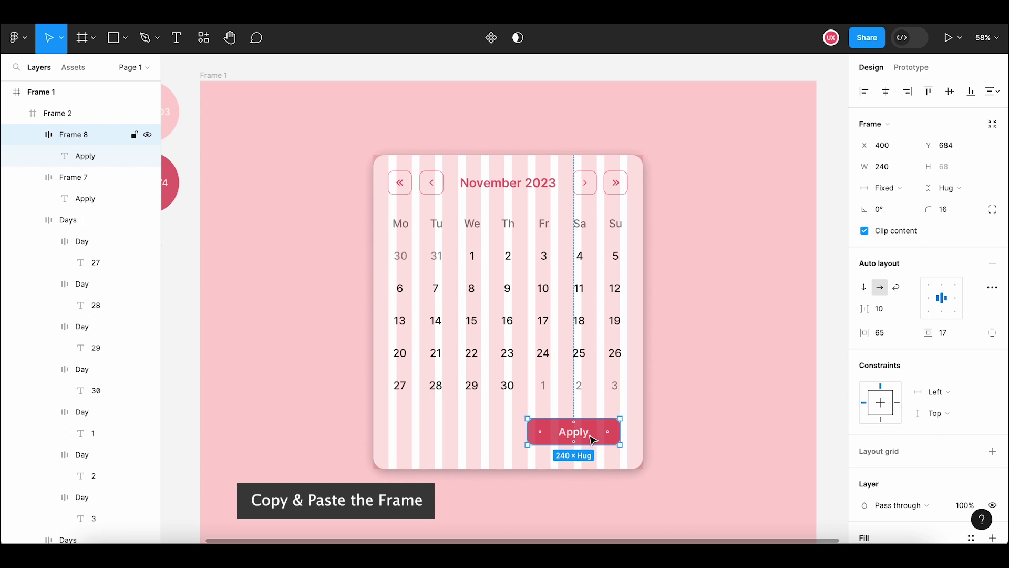
pyautogui.moveTo(593, 440); pyautogui.dragTo(470, 442)
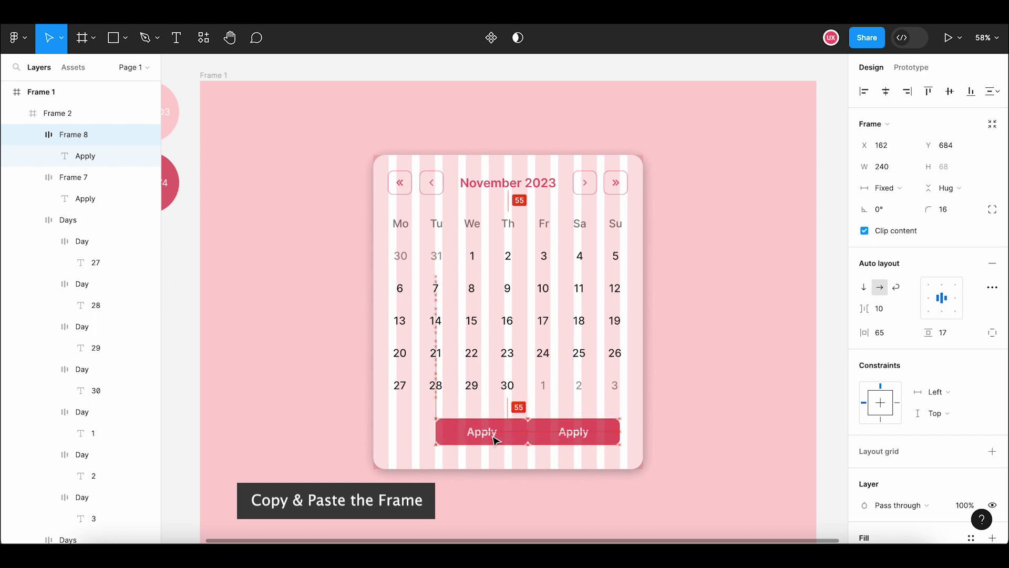
# - Line the copy up near the card's left edge and relabel it 'Cancel'
pyautogui.moveTo(470, 441); pyautogui.dragTo(442, 440)
pyautogui.doubleClick(439, 432)
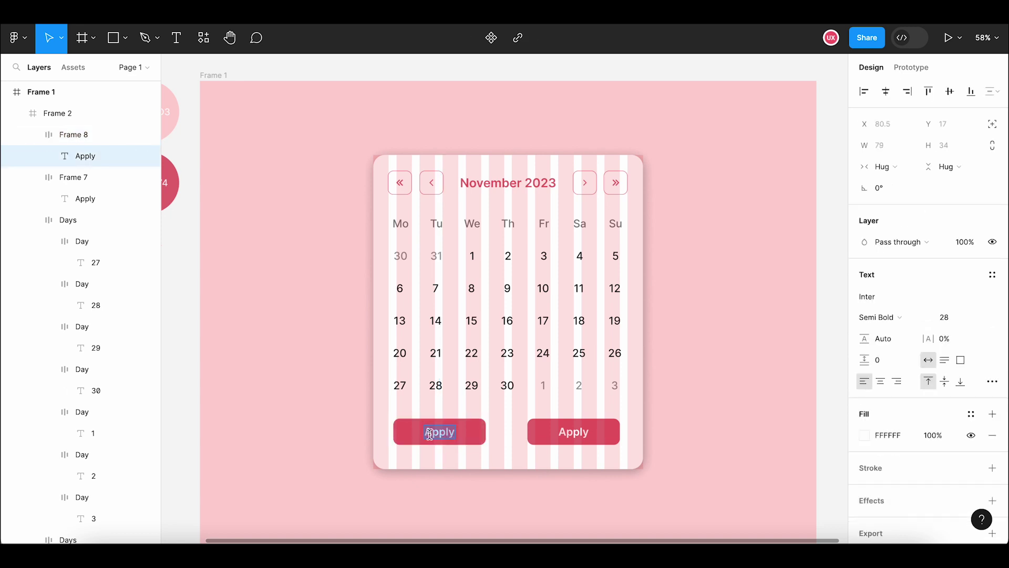
pyautogui.write('Cancel')
pyautogui.press('Escape')
pyautogui.press('Escape')
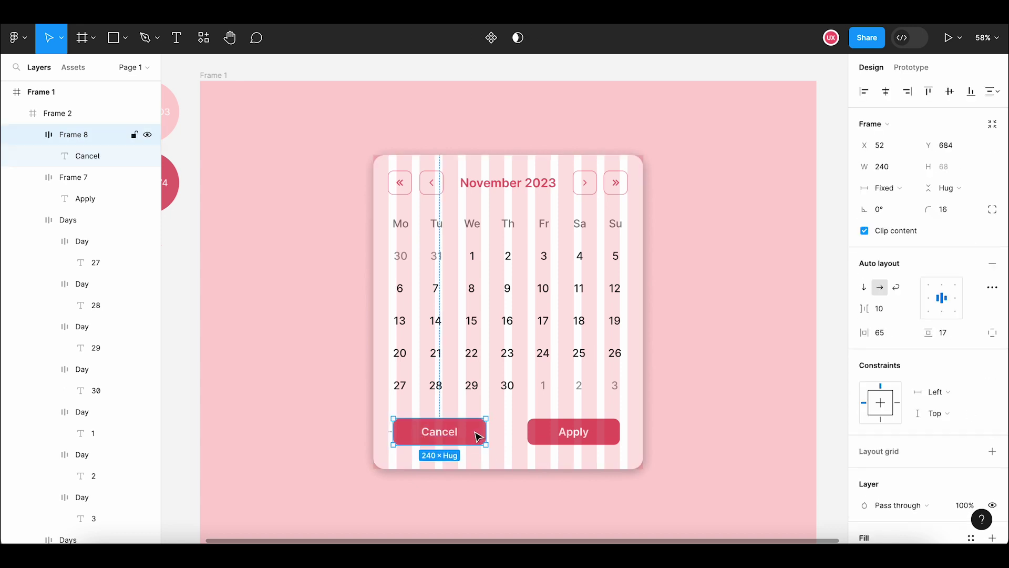
# - Give the Cancel button a 1.5 inside pink E26874 outline and no fill
pyautogui.scroll(-5, 925, 368)
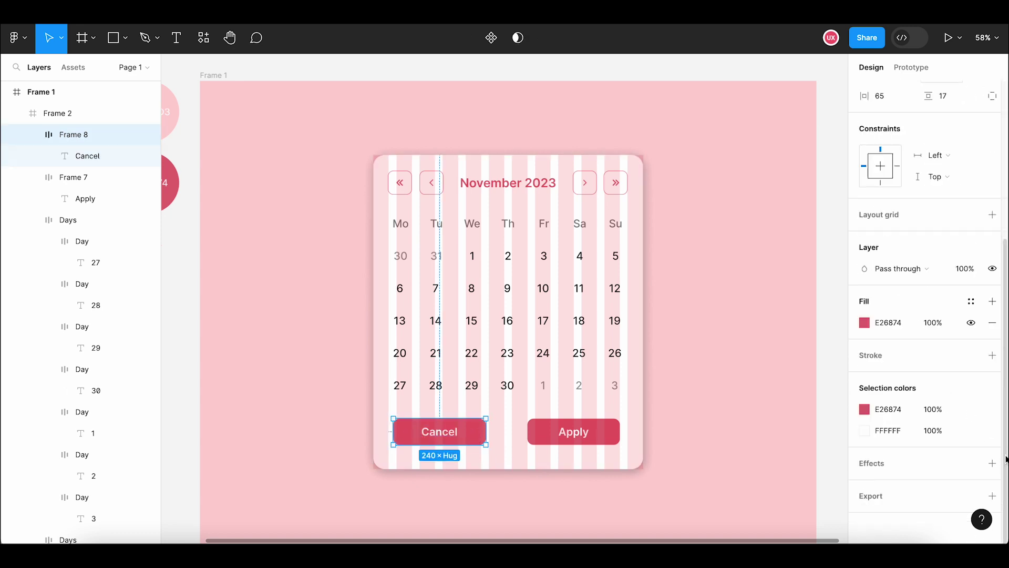
pyautogui.click(993, 355)
pyautogui.click(866, 378)
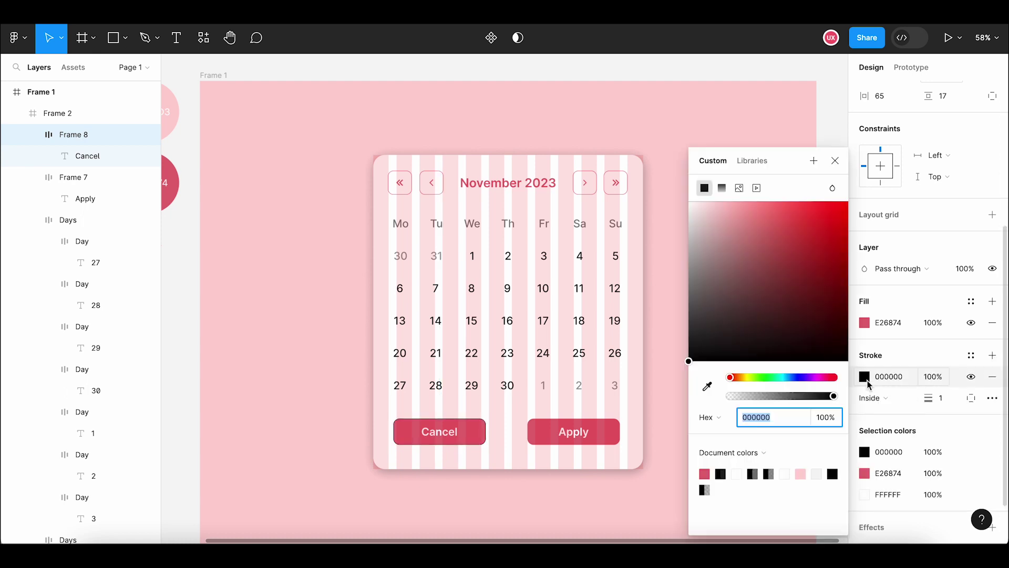
pyautogui.click(704, 473)
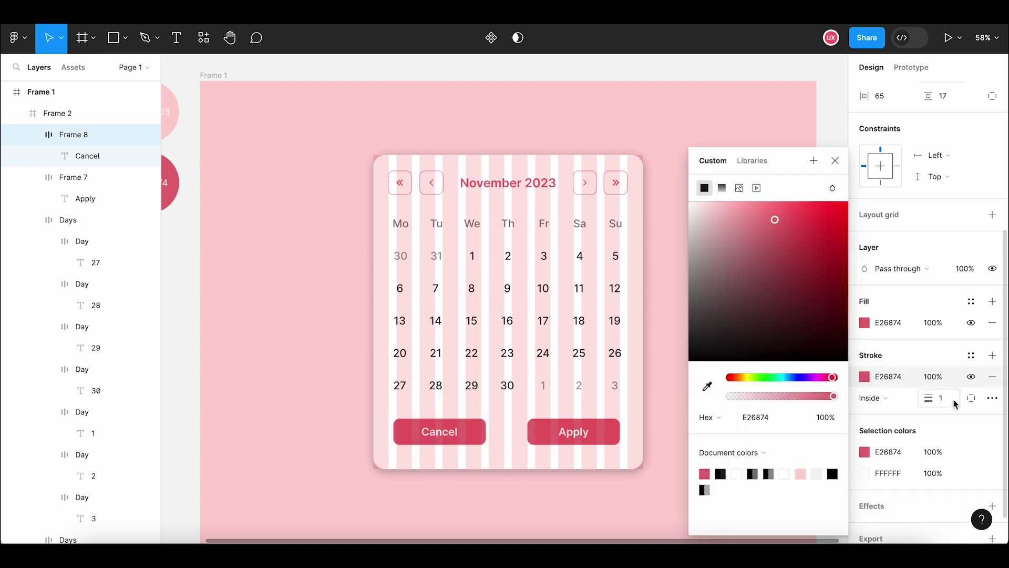
pyautogui.click(993, 322)
pyautogui.write('1.5')
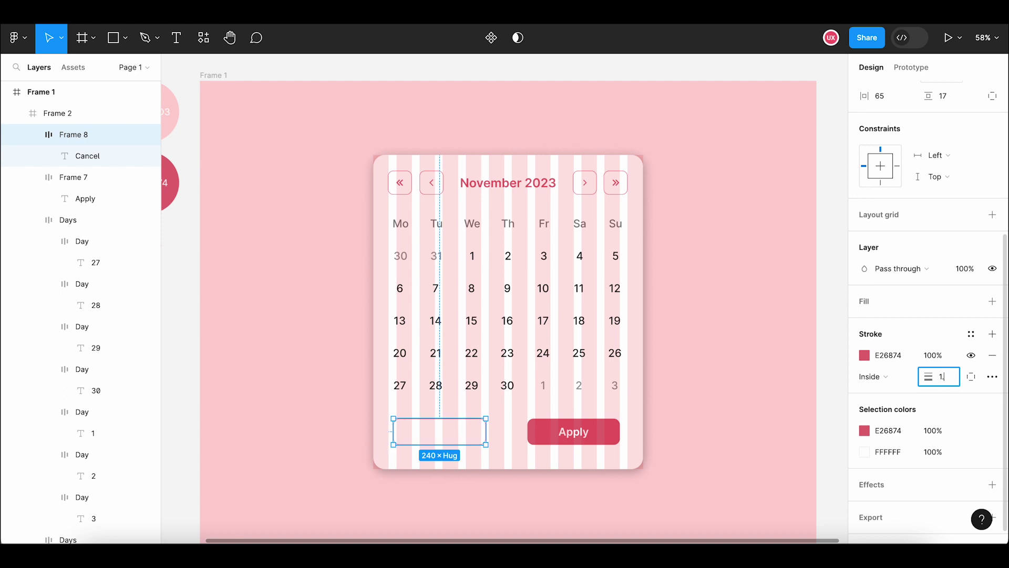
pyautogui.press('Return')
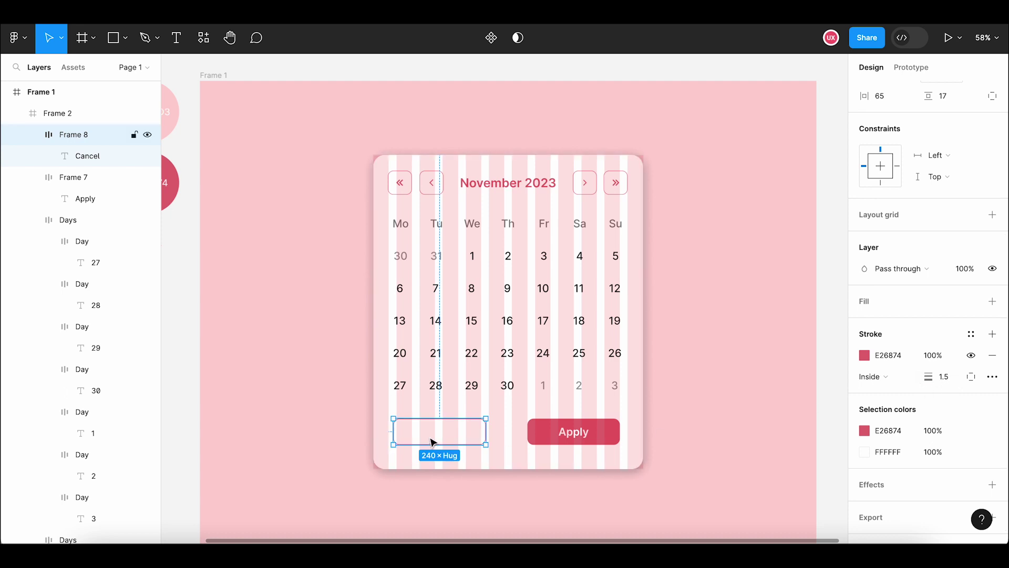
# - Colour the Cancel label pink E26874
pyautogui.click(446, 436)
pyautogui.click(862, 398)
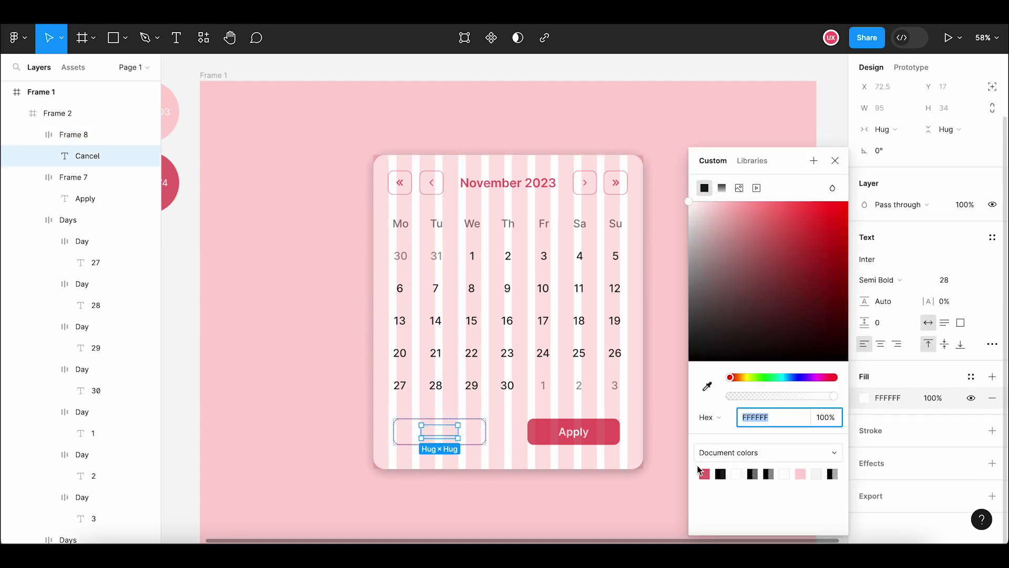
pyautogui.click(704, 473)
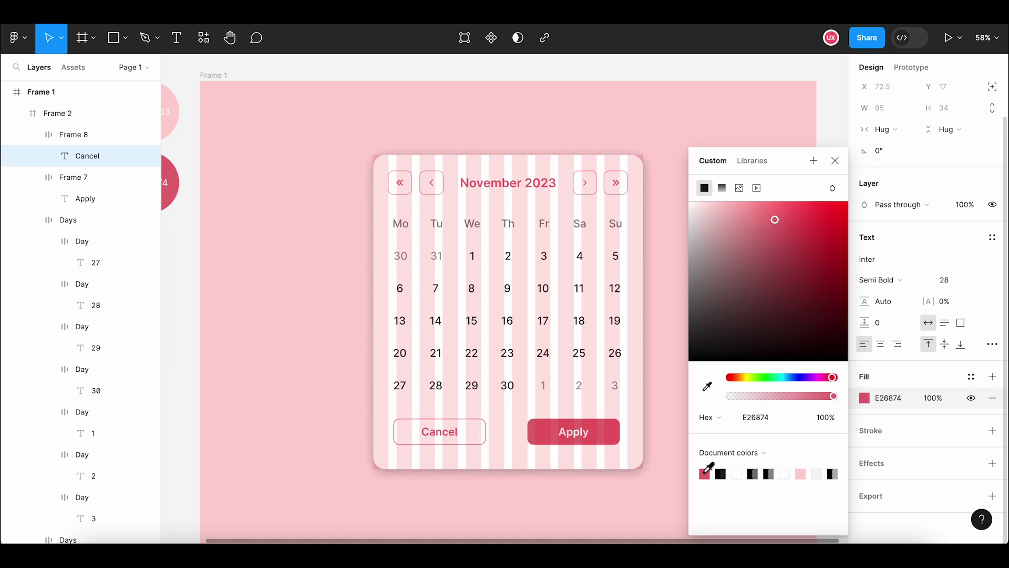
pyautogui.click(560, 506)
pyautogui.doubleClick(464, 443)
# - Position Cancel and Apply side by side and set both buttons to 280 wide
pyautogui.click(554, 427)
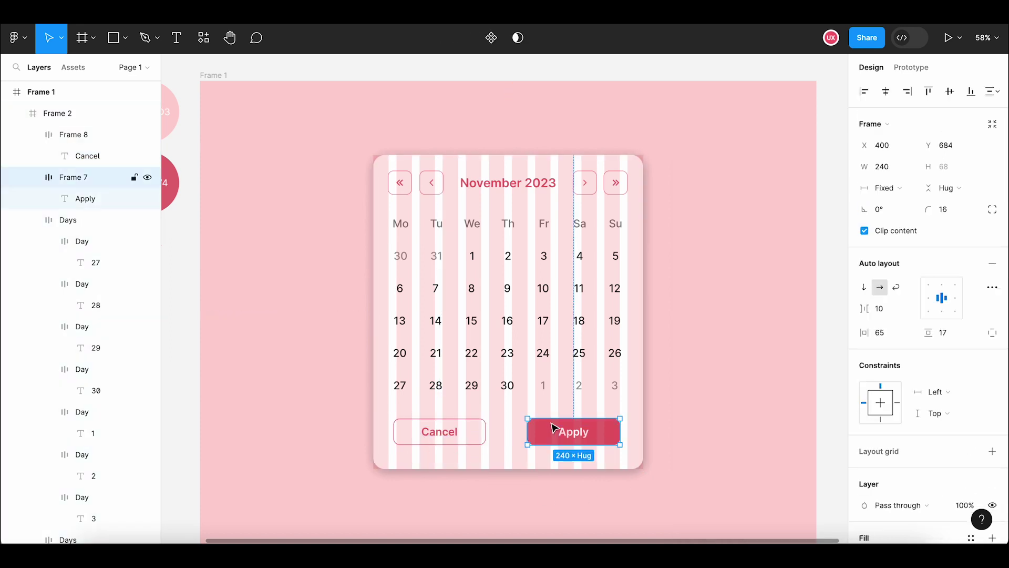
pyautogui.moveTo(554, 428); pyautogui.dragTo(535, 428)
pyautogui.click(479, 439)
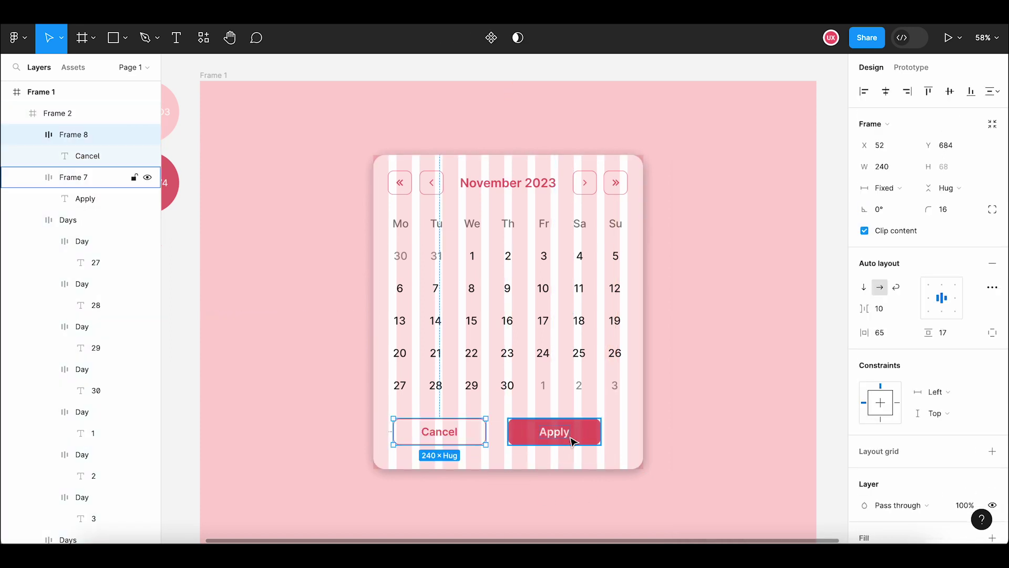
pyautogui.keyDown('shift'); pyautogui.click(571, 441); pyautogui.keyUp('shift')
pyautogui.moveTo(600, 429); pyautogui.dragTo(620, 430)
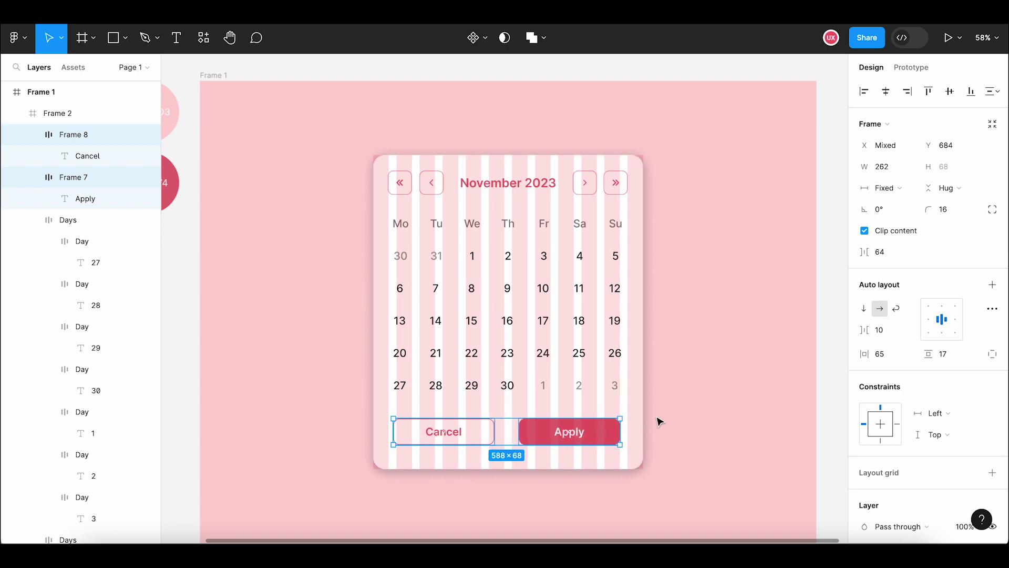
pyautogui.click(885, 167)
pyautogui.write('2')
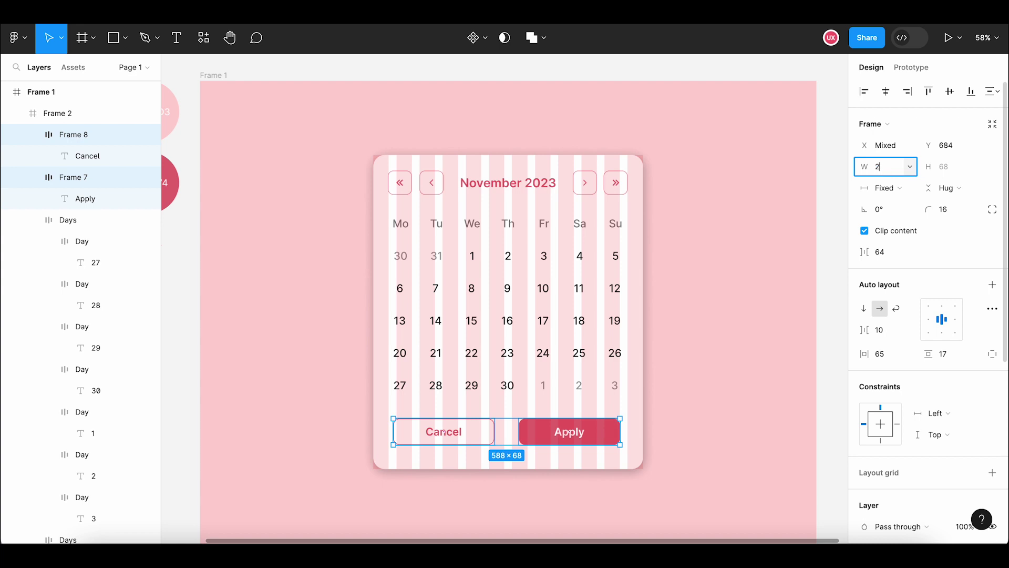
pyautogui.write('80')
pyautogui.press('Return')
pyautogui.click(779, 250)
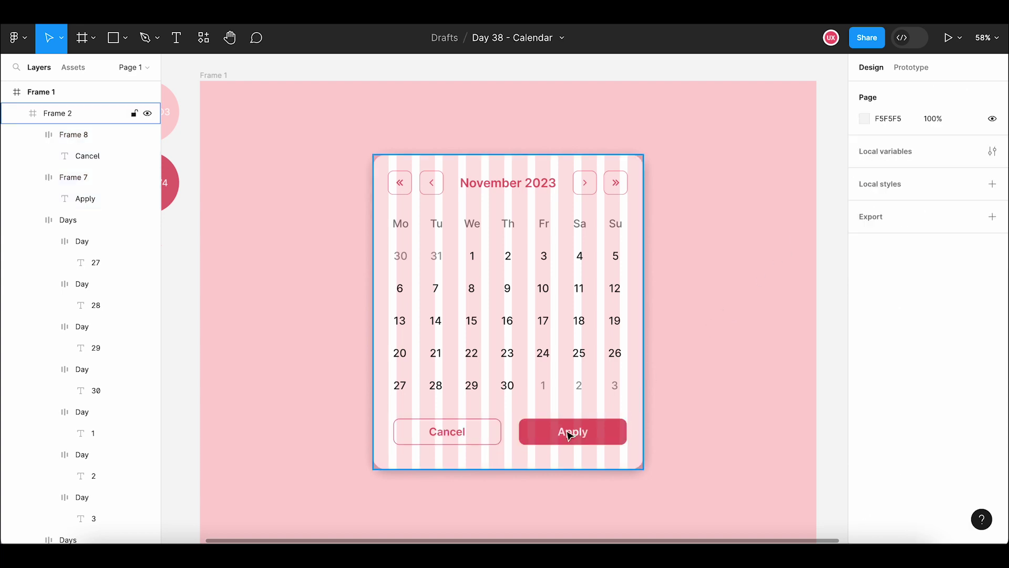
# - Realign Cancel and Apply and set their shared width to 282
pyautogui.click(569, 436)
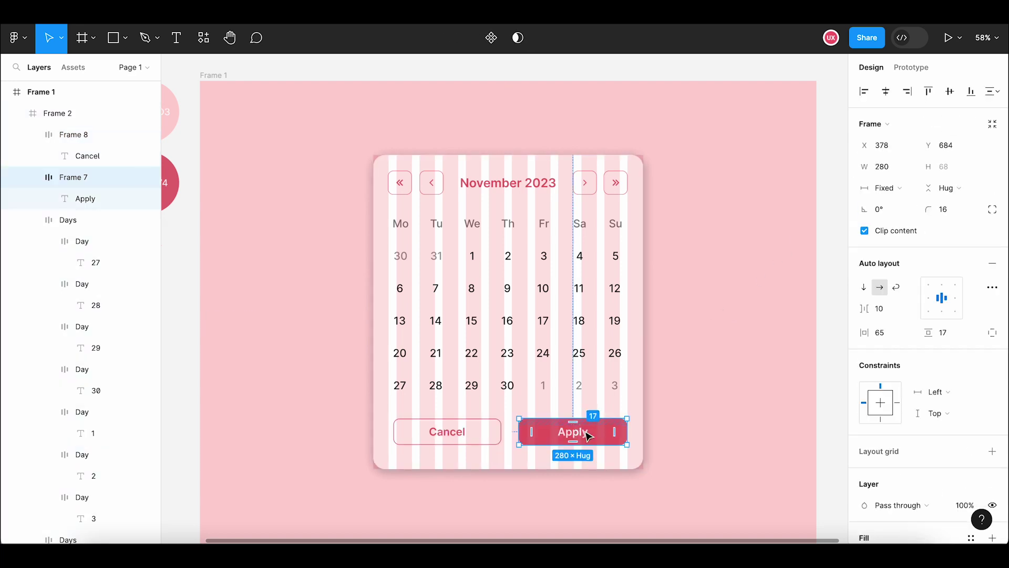
pyautogui.press('Escape')
pyautogui.moveTo(587, 438); pyautogui.dragTo(592, 439)
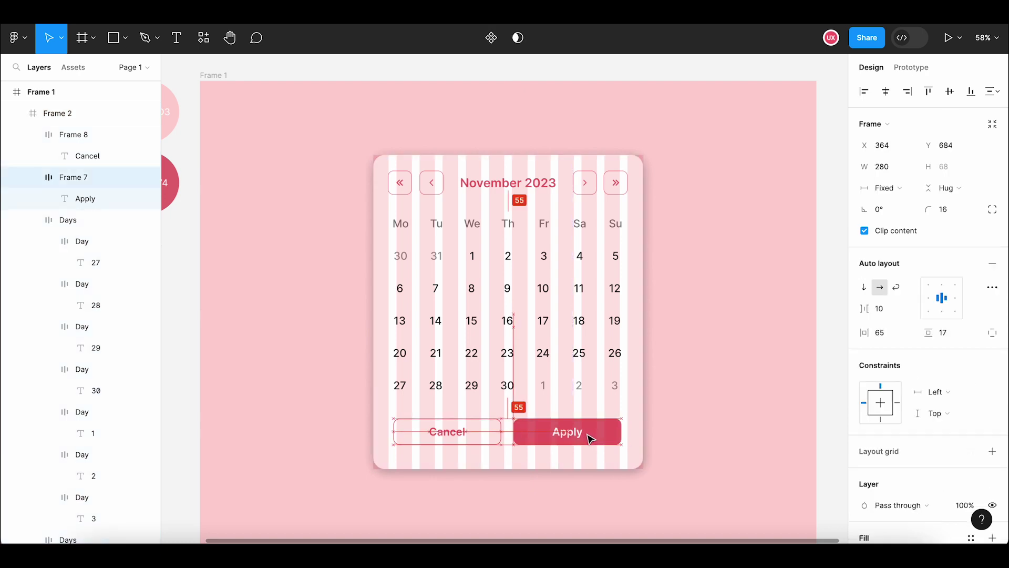
pyautogui.moveTo(498, 439); pyautogui.dragTo(457, 437)
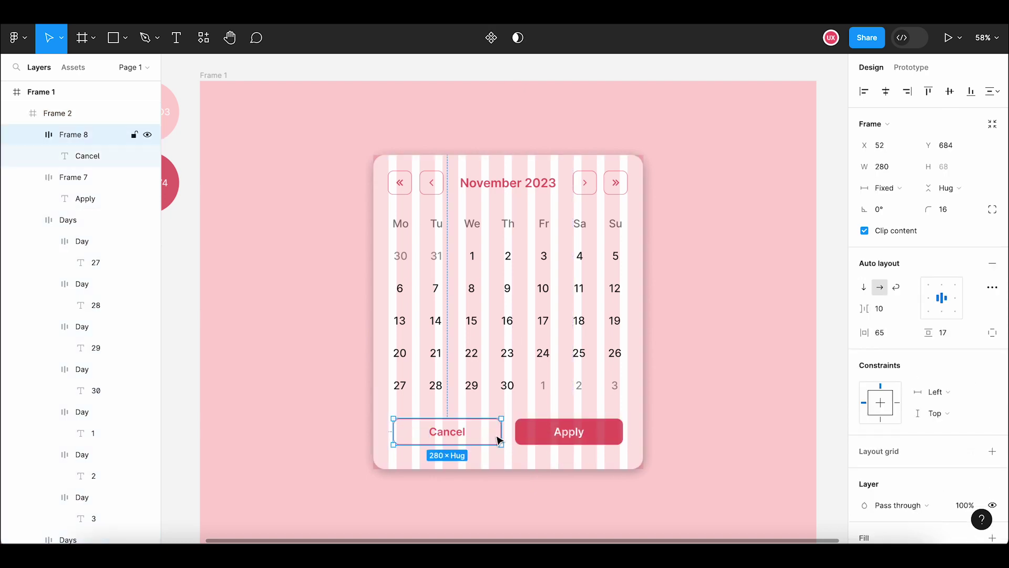
pyautogui.keyDown('shift'); pyautogui.click(526, 433); pyautogui.keyUp('shift')
pyautogui.click(890, 166)
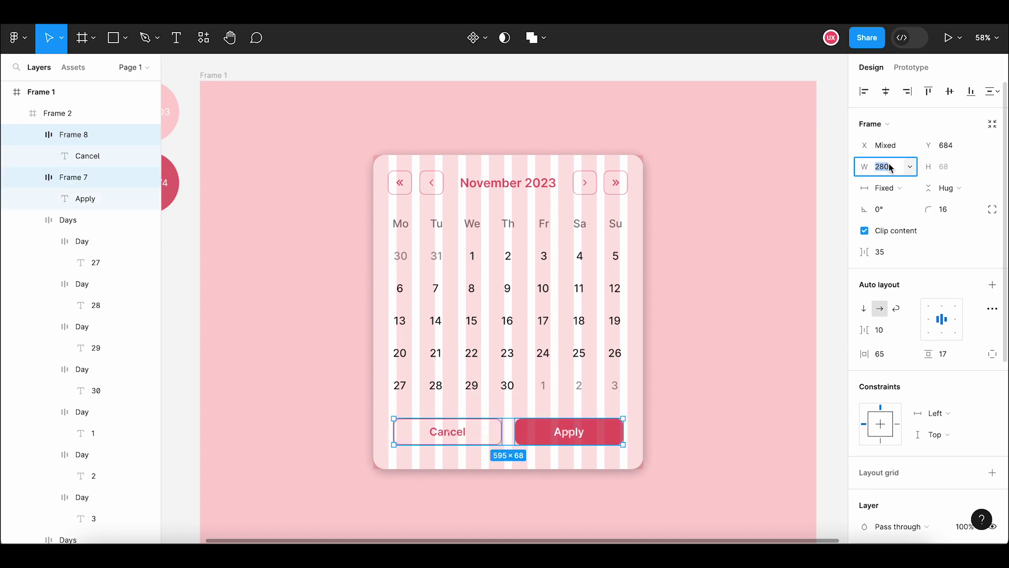
pyautogui.write('282')
pyautogui.click(838, 205)
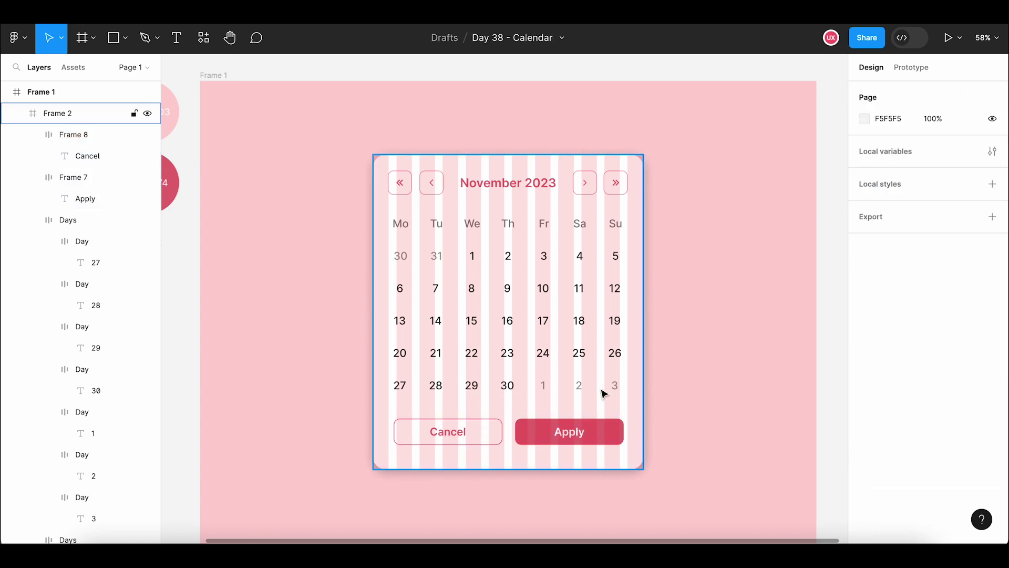
# - Select both buttons and raise their height to 76
pyautogui.click(603, 432)
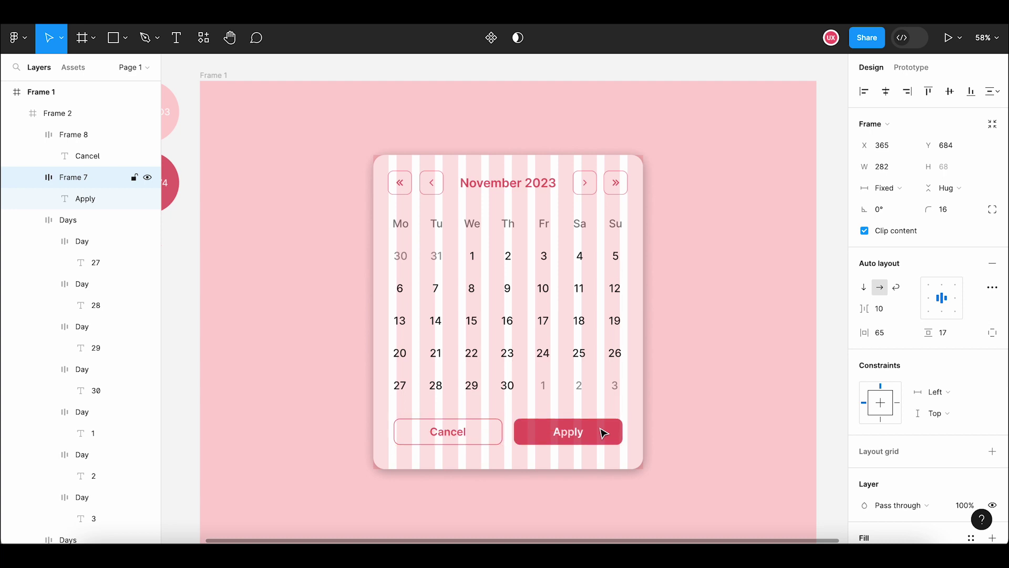
pyautogui.click(490, 429)
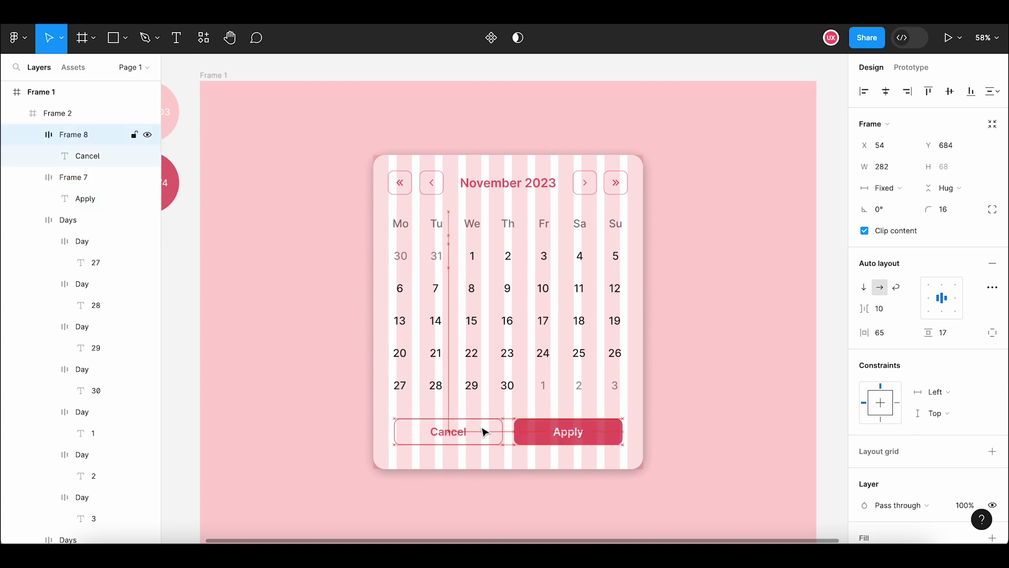
pyautogui.click(477, 455)
pyautogui.click(482, 428)
pyautogui.keyDown('shift'); pyautogui.click(557, 430); pyautogui.keyUp('shift')
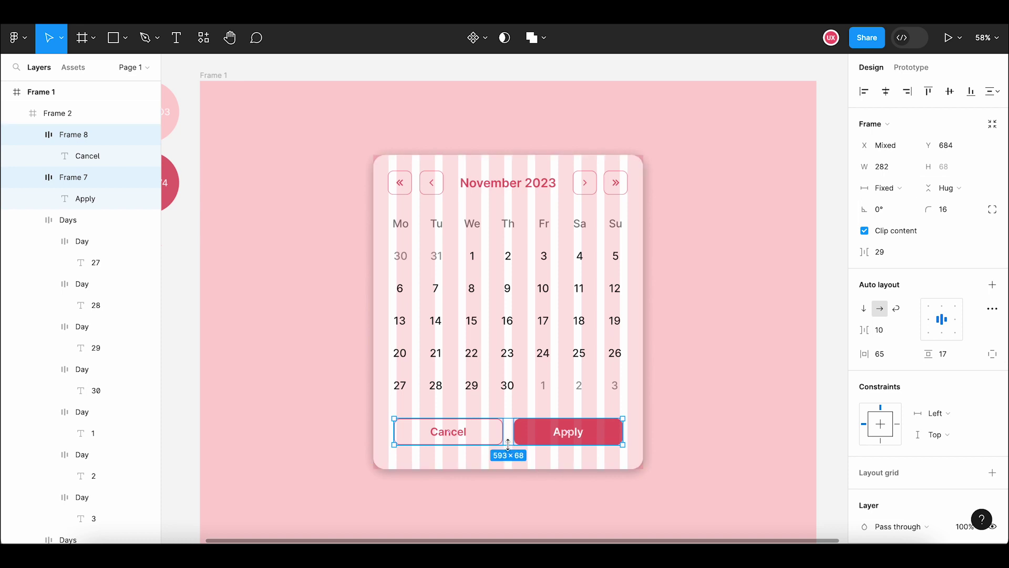
pyautogui.moveTo(508, 446); pyautogui.dragTo(508, 448)
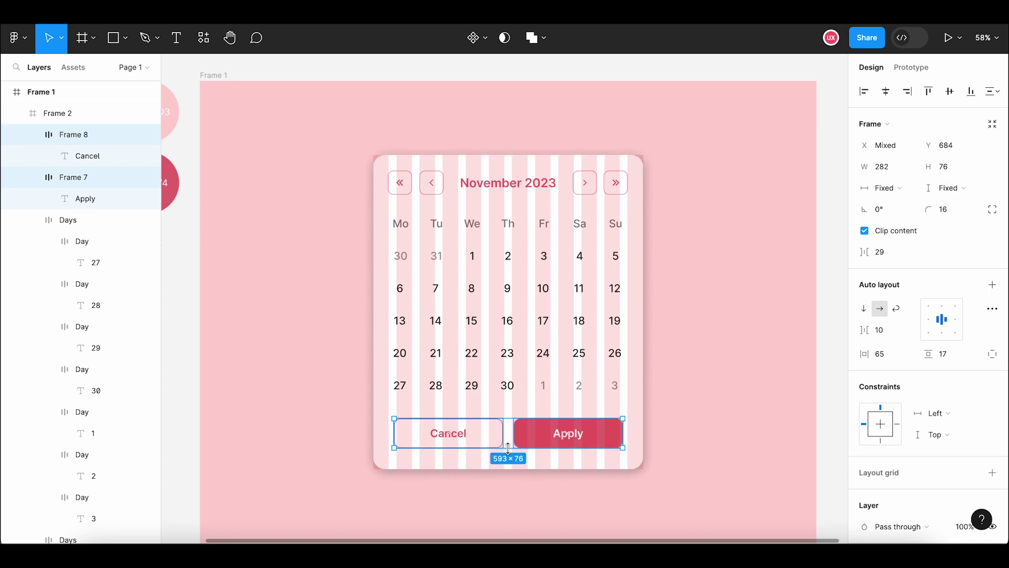
pyautogui.click(673, 389)
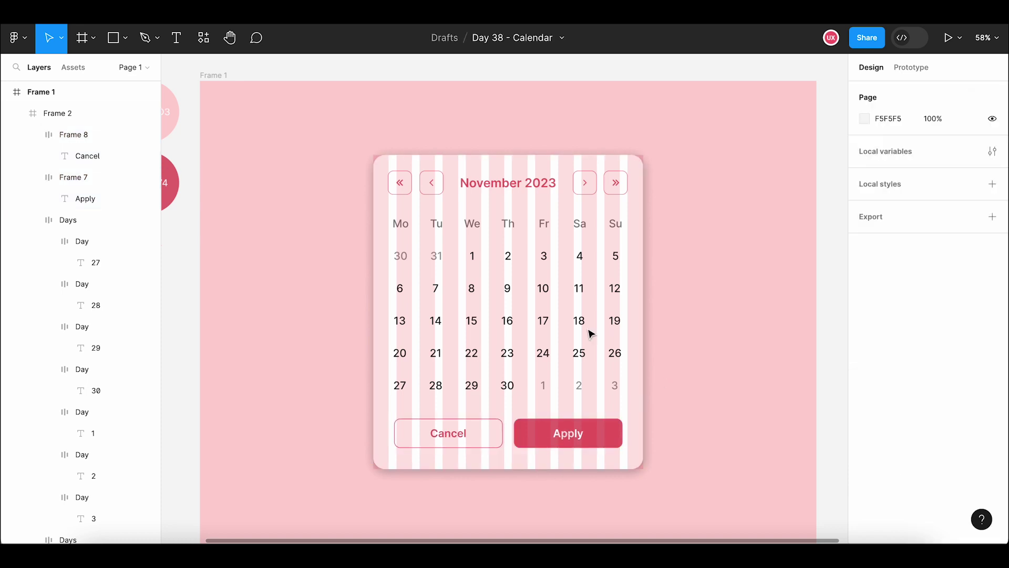
# - Hide the calendar card frame's column layout grid
pyautogui.click(479, 254)
pyautogui.click(970, 382)
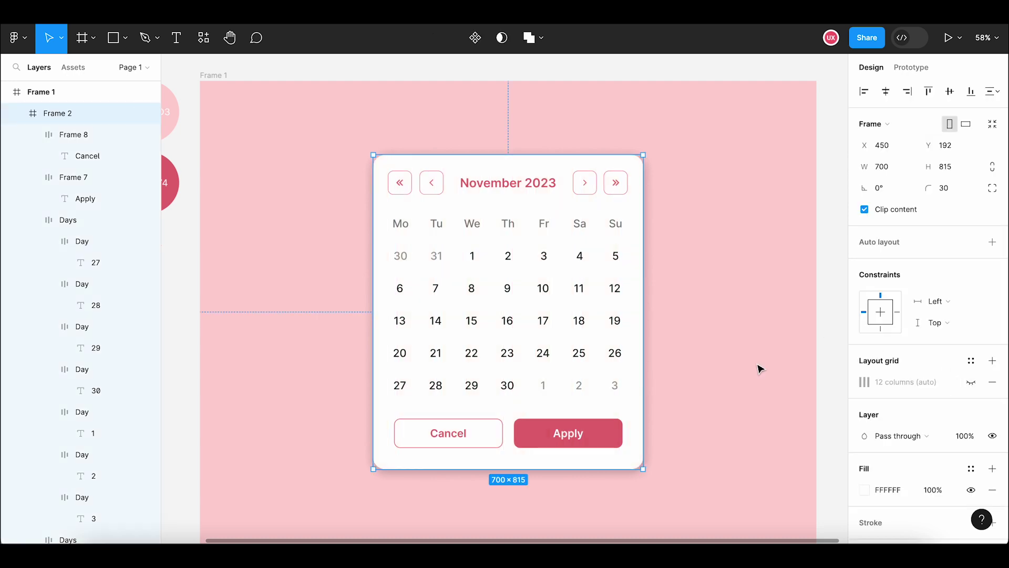
pyautogui.click(683, 367)
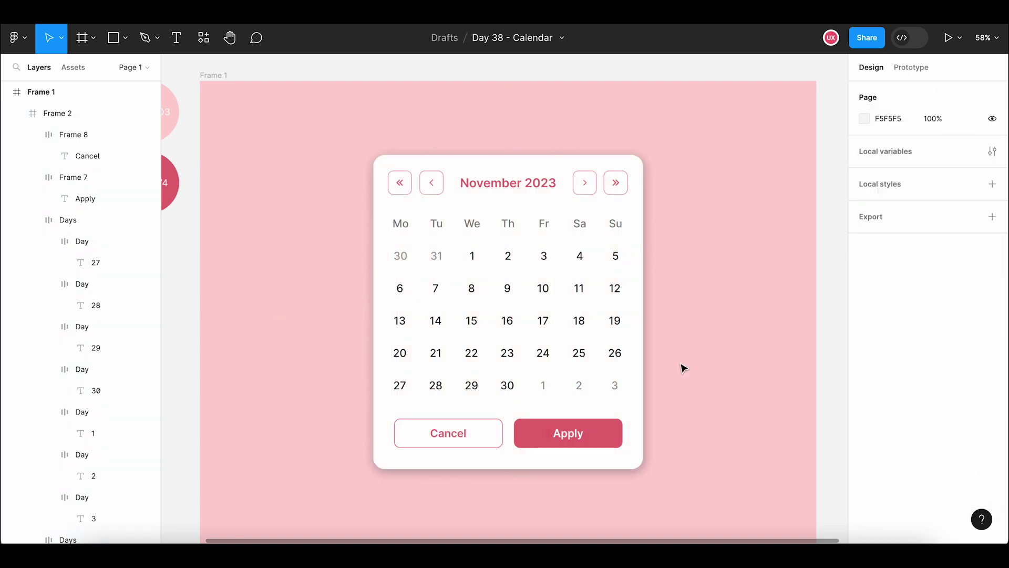
# - Fill the day 10 cell with the document's pink E26874
pyautogui.keyDown('ctrl'); pyautogui.click(546, 292); pyautogui.keyUp('ctrl')
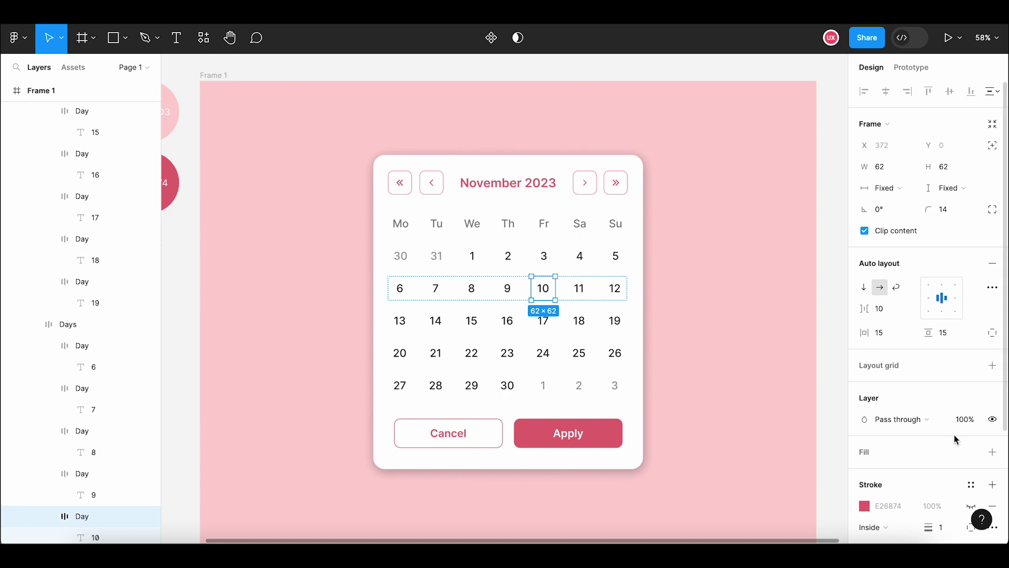
pyautogui.scroll(-3, 999, 368)
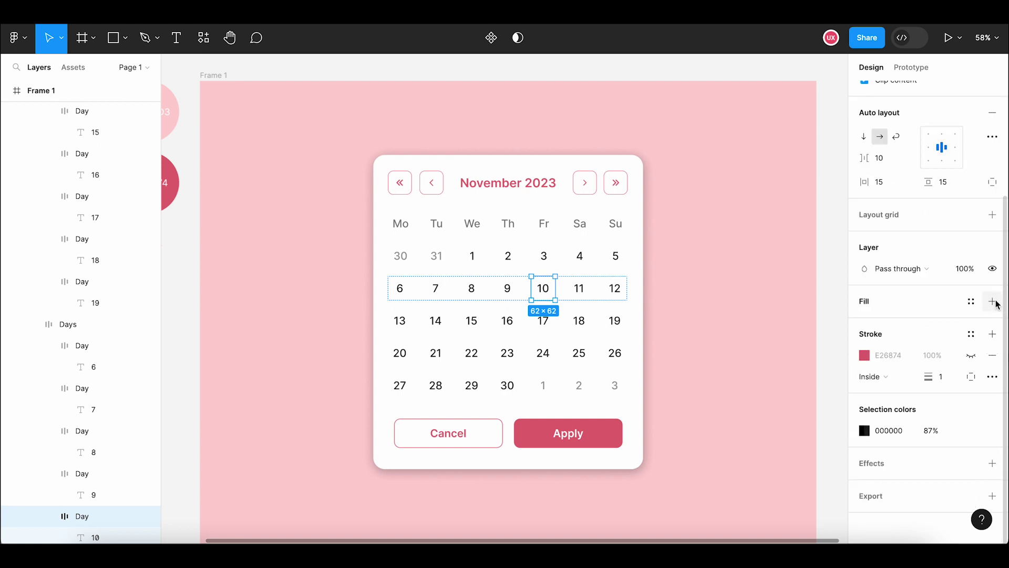
pyautogui.click(992, 301)
pyautogui.click(864, 322)
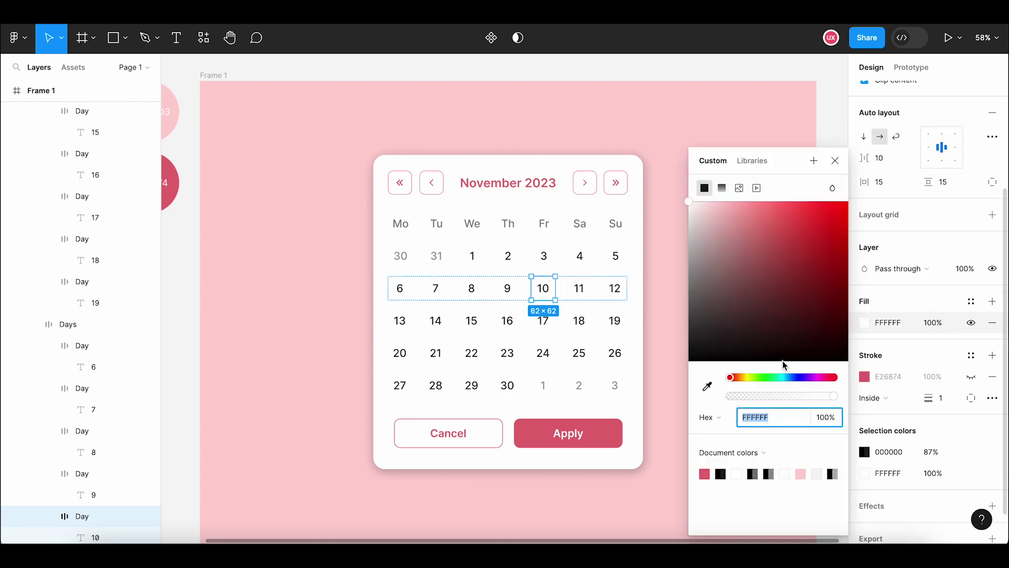
pyautogui.click(704, 473)
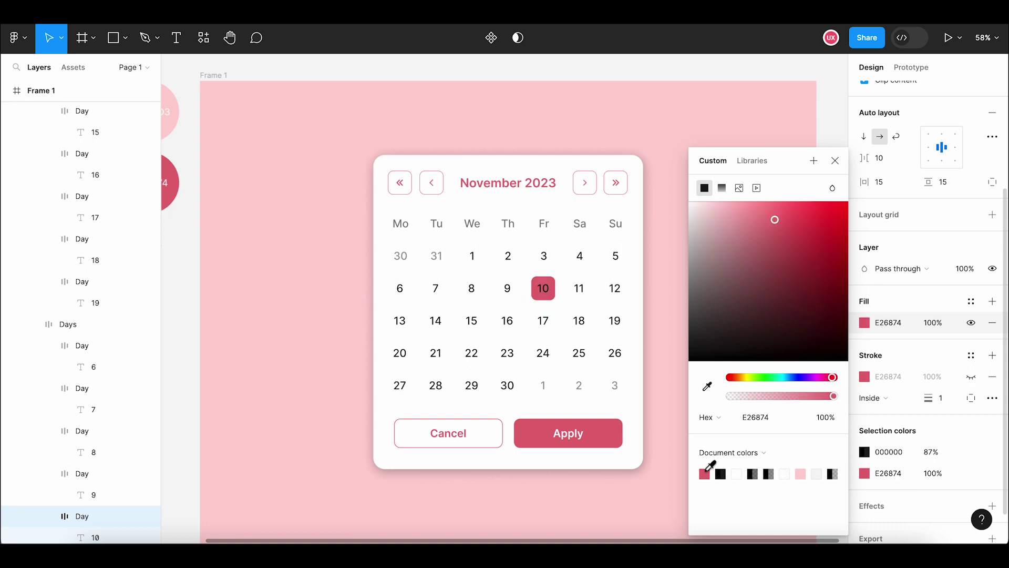
# - Set the number 10 text to white FFFFFF and adjust the white colour's opacity
pyautogui.click(549, 295)
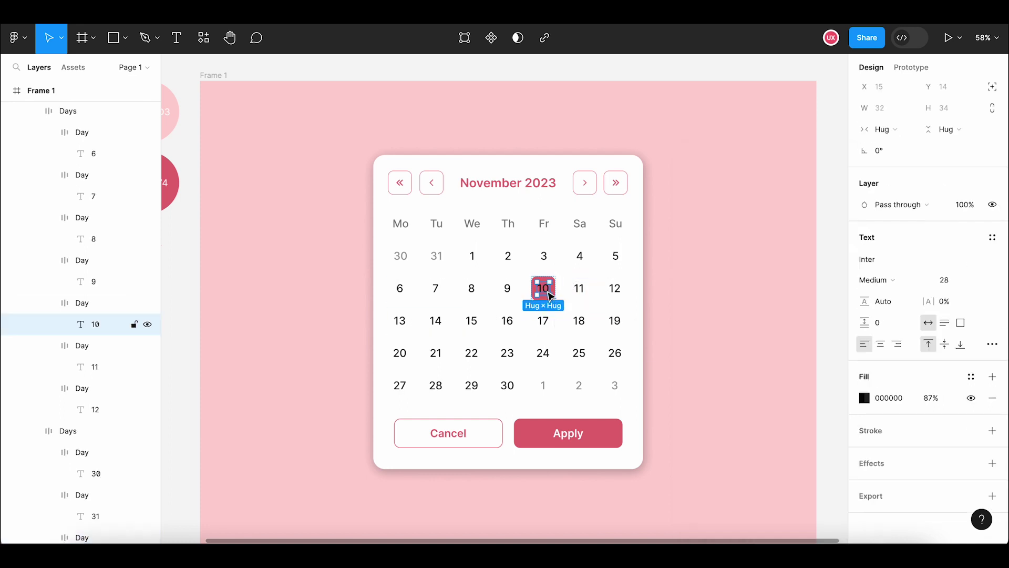
pyautogui.click(865, 398)
pyautogui.write('FFFFFF')
pyautogui.press('Return')
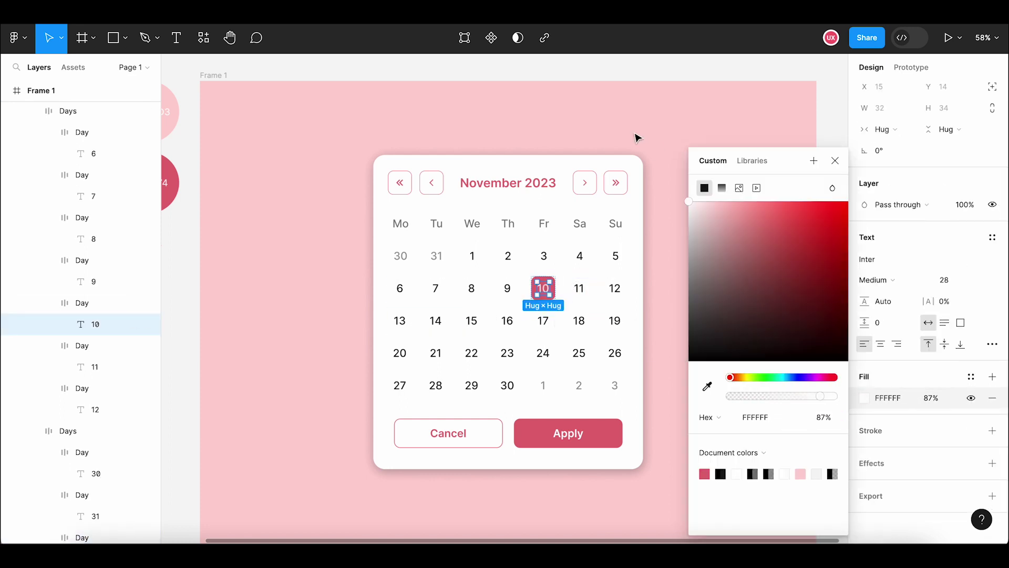
pyautogui.click(841, 163)
pyautogui.click(750, 241)
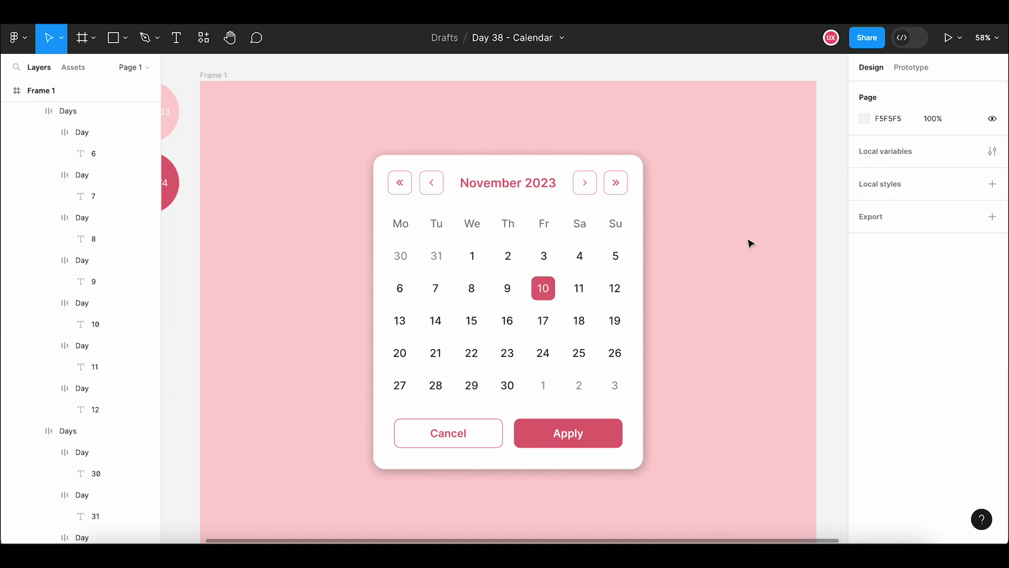
pyautogui.doubleClick(550, 295)
pyautogui.click(549, 294)
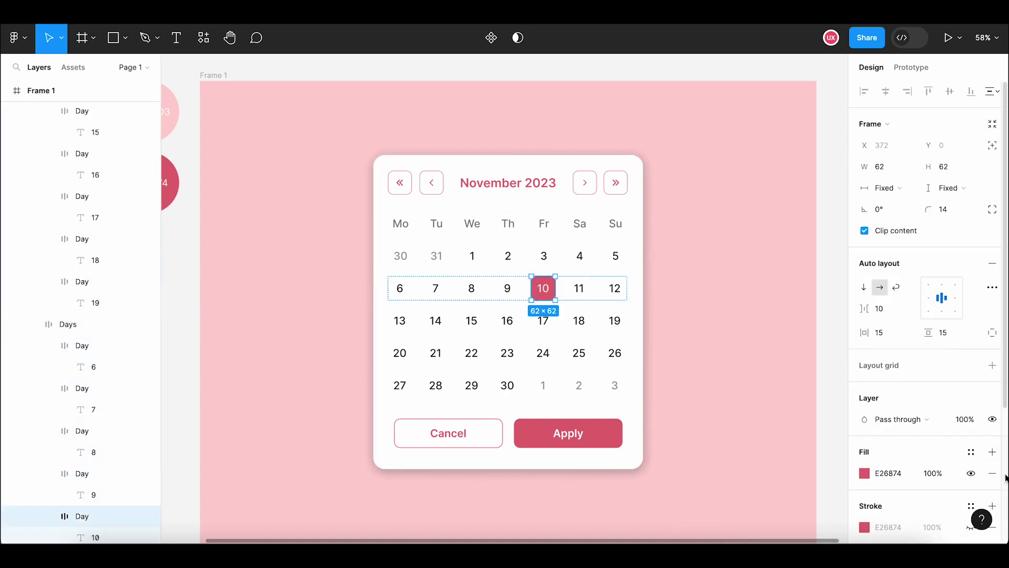
pyautogui.scroll(-4, 972, 451)
pyautogui.click(938, 433)
pyautogui.write('100')
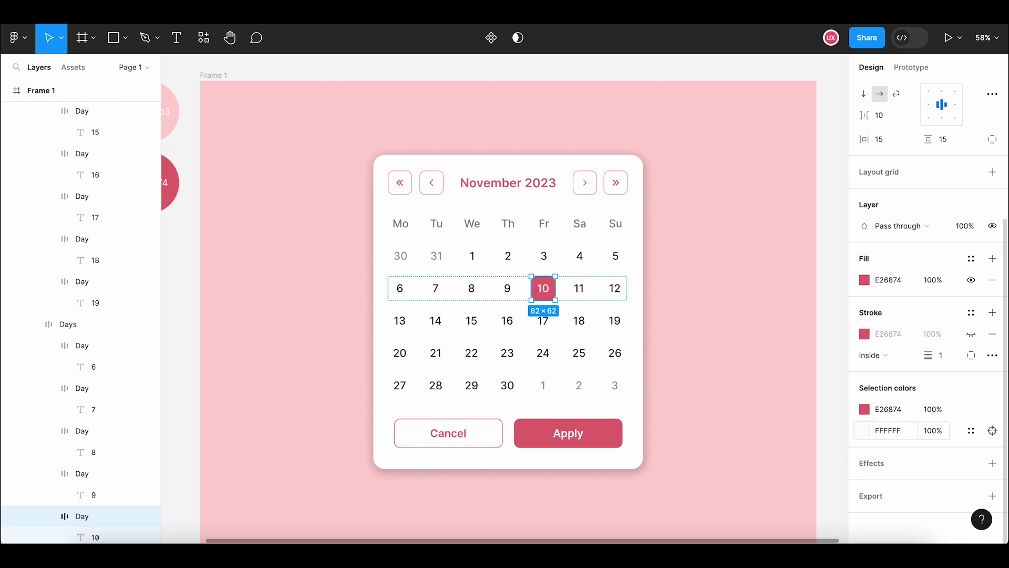
pyautogui.click(743, 372)
# - Fill the day 1 cell with light pink, lightened to FFE3E3
pyautogui.click(473, 261)
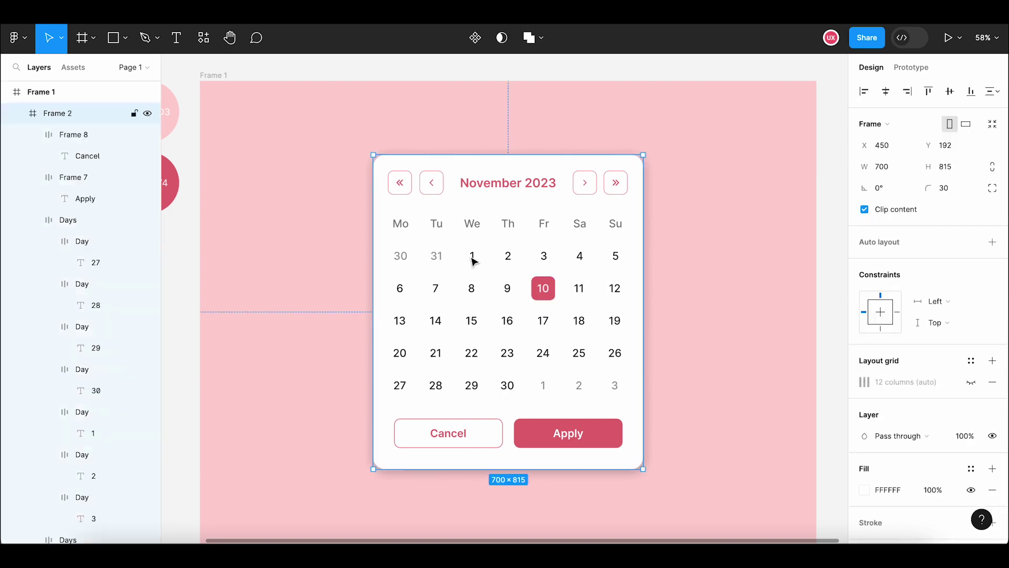
pyautogui.doubleClick(473, 262)
pyautogui.scroll(-3, 1005, 491)
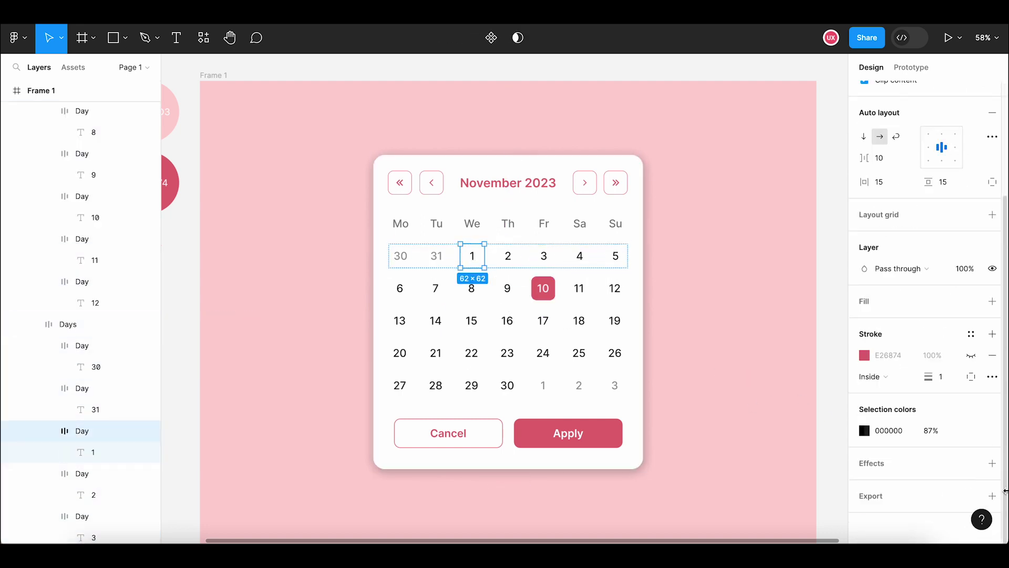
pyautogui.click(992, 301)
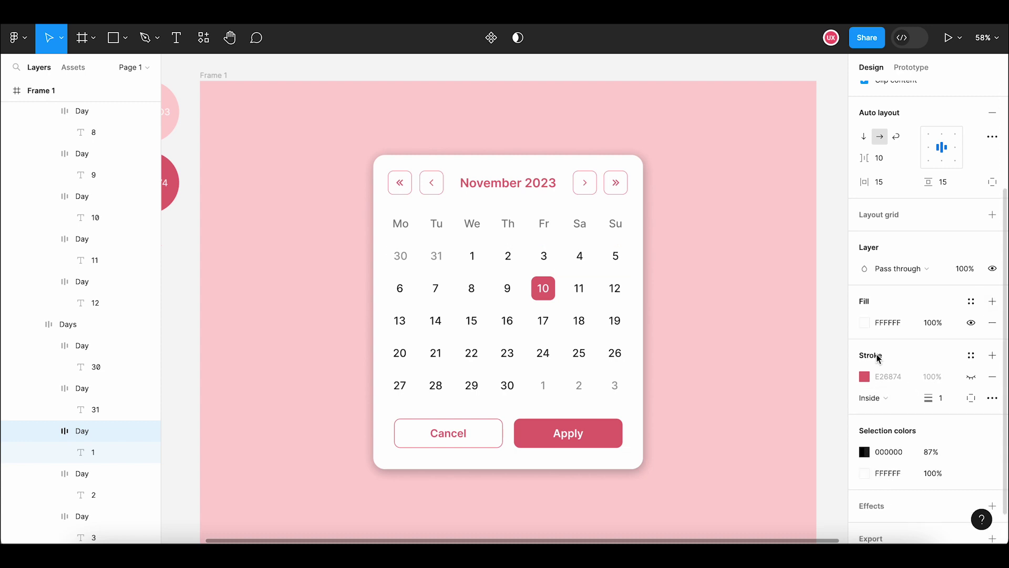
pyautogui.click(864, 322)
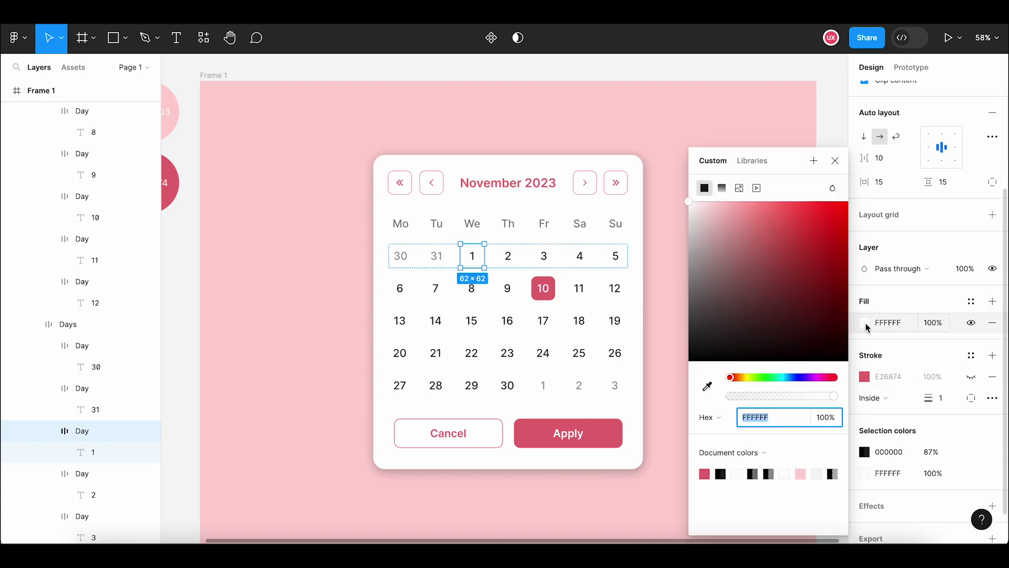
pyautogui.click(801, 473)
pyautogui.moveTo(717, 211); pyautogui.dragTo(705, 199)
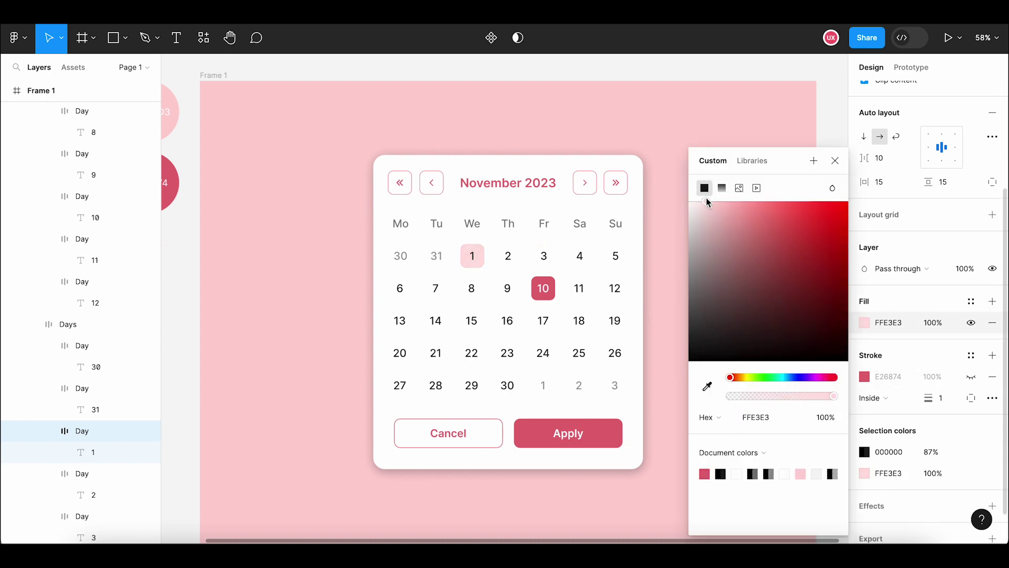
pyautogui.click(835, 160)
pyautogui.click(683, 297)
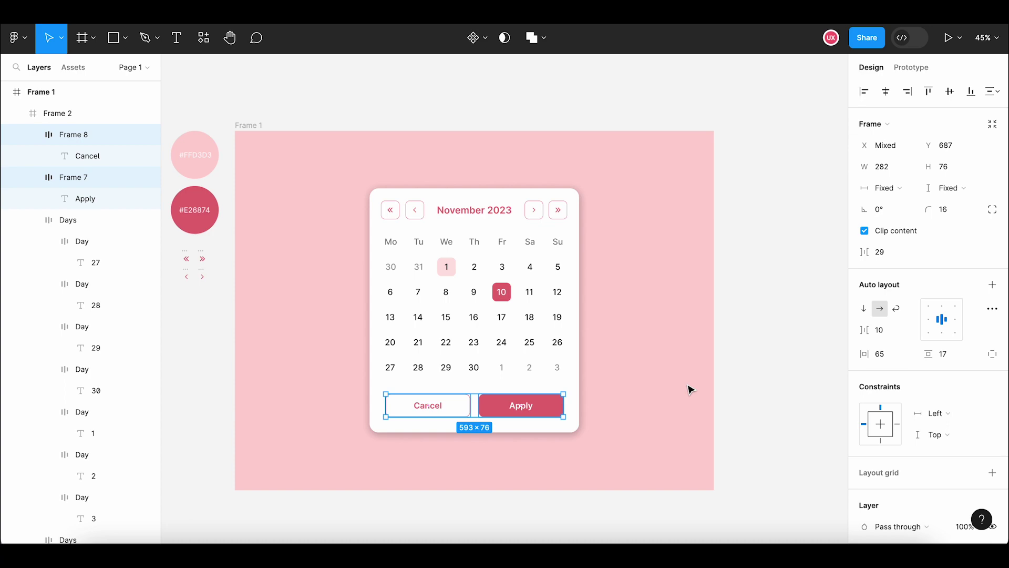
# - Clear the selection and pan the canvas to center the finished calendar
pyautogui.click(689, 387)
pyautogui.scroll(-3, 689, 387)
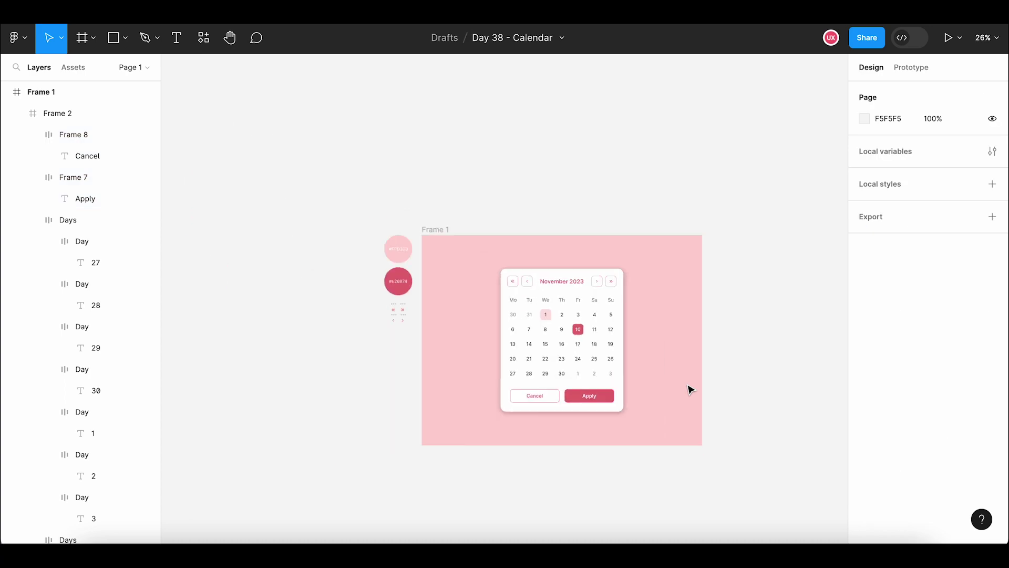
pyautogui.scroll(3, 720, 352)
pyautogui.scroll(1, 673, 361)
pyautogui.moveTo(674, 361); pyautogui.dragTo(782, 382)
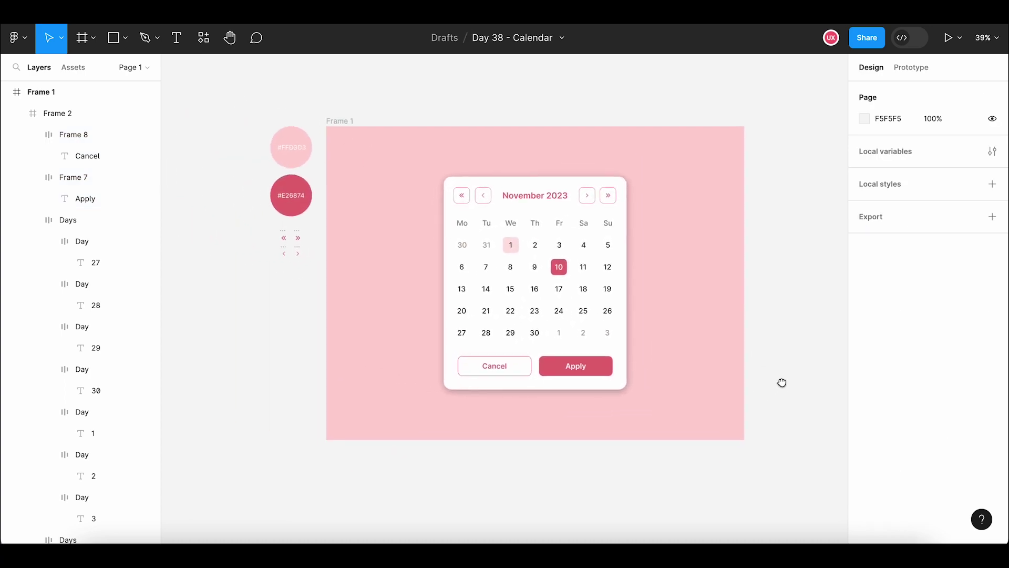